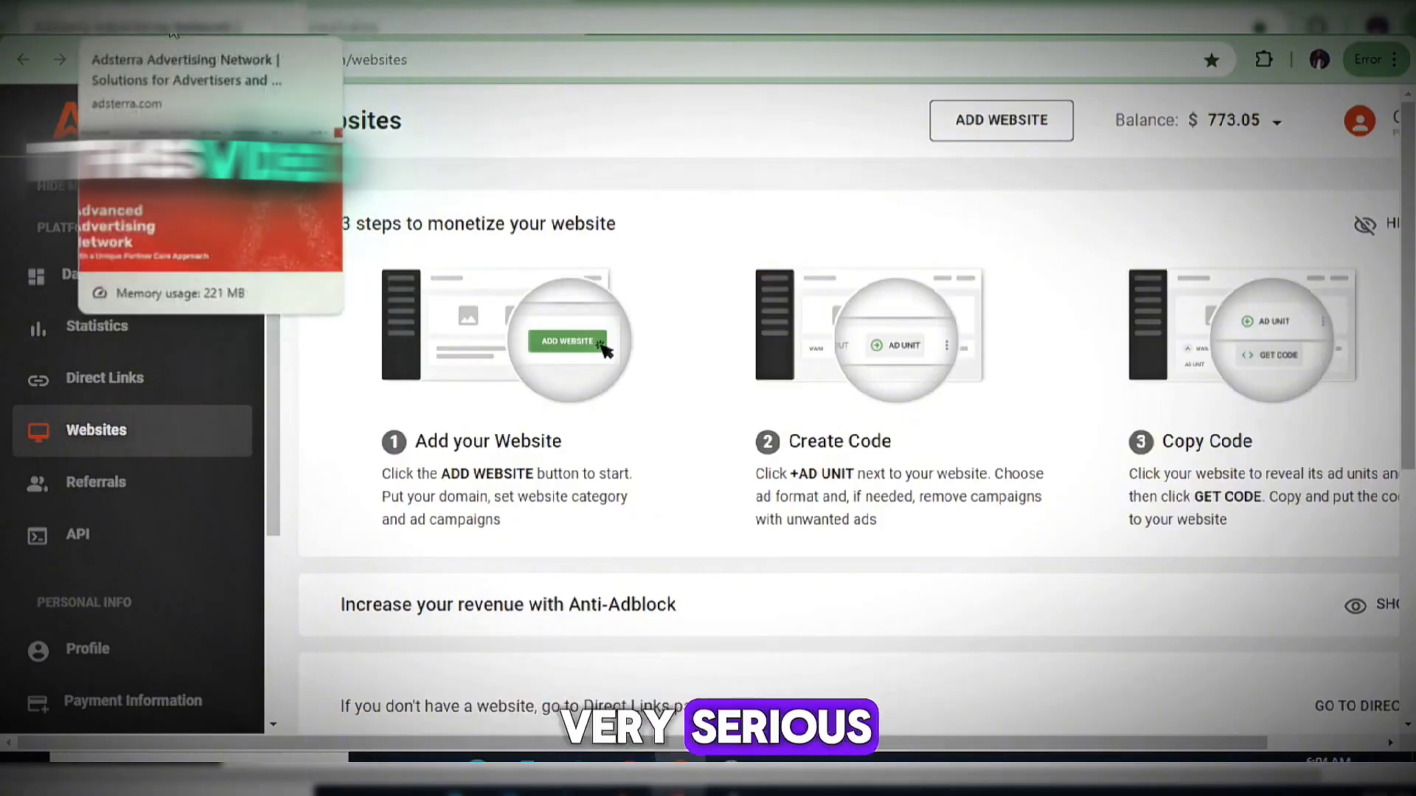
Switch from the Websites dashboard to the Adsterra homepage tab listing the ad formats.
click(172, 31)
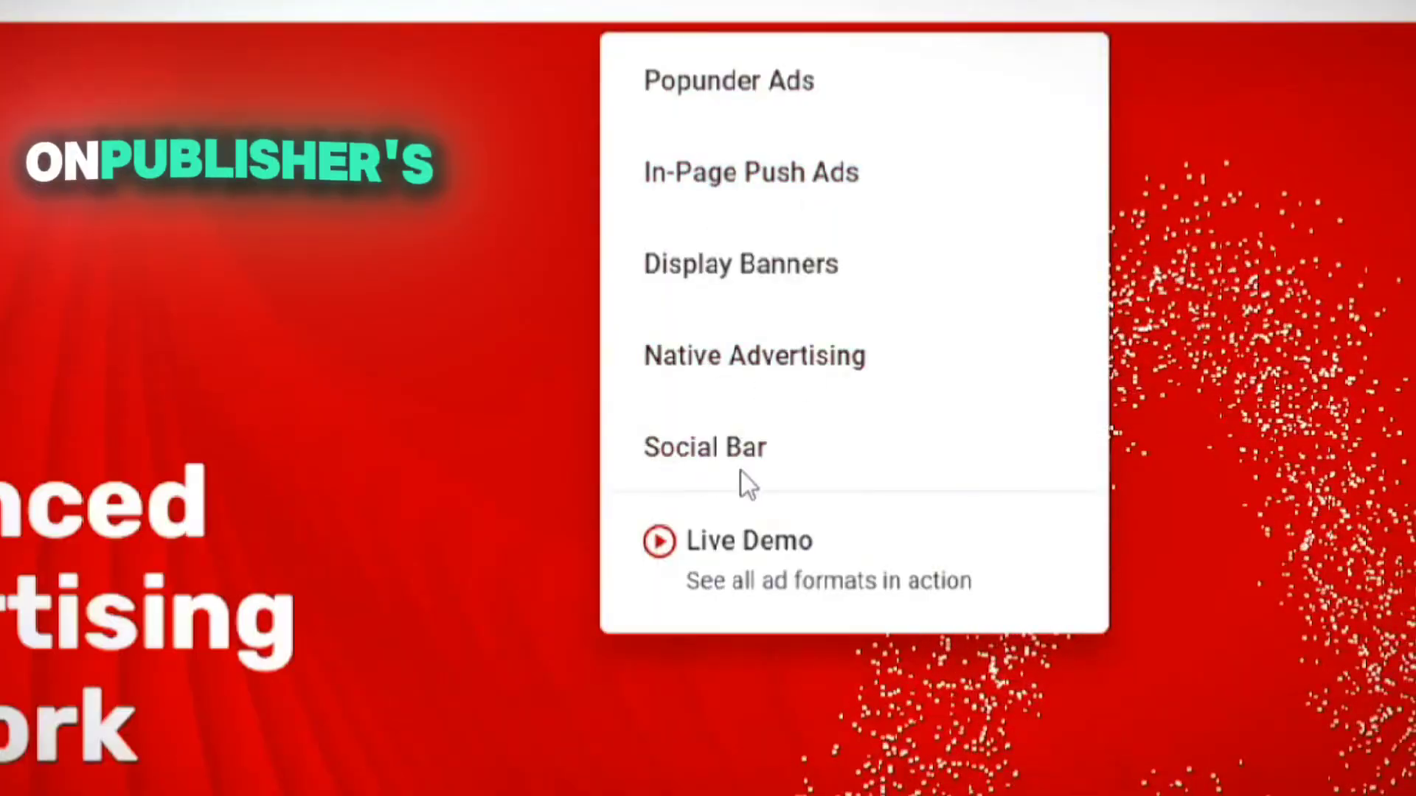
click(790, 575)
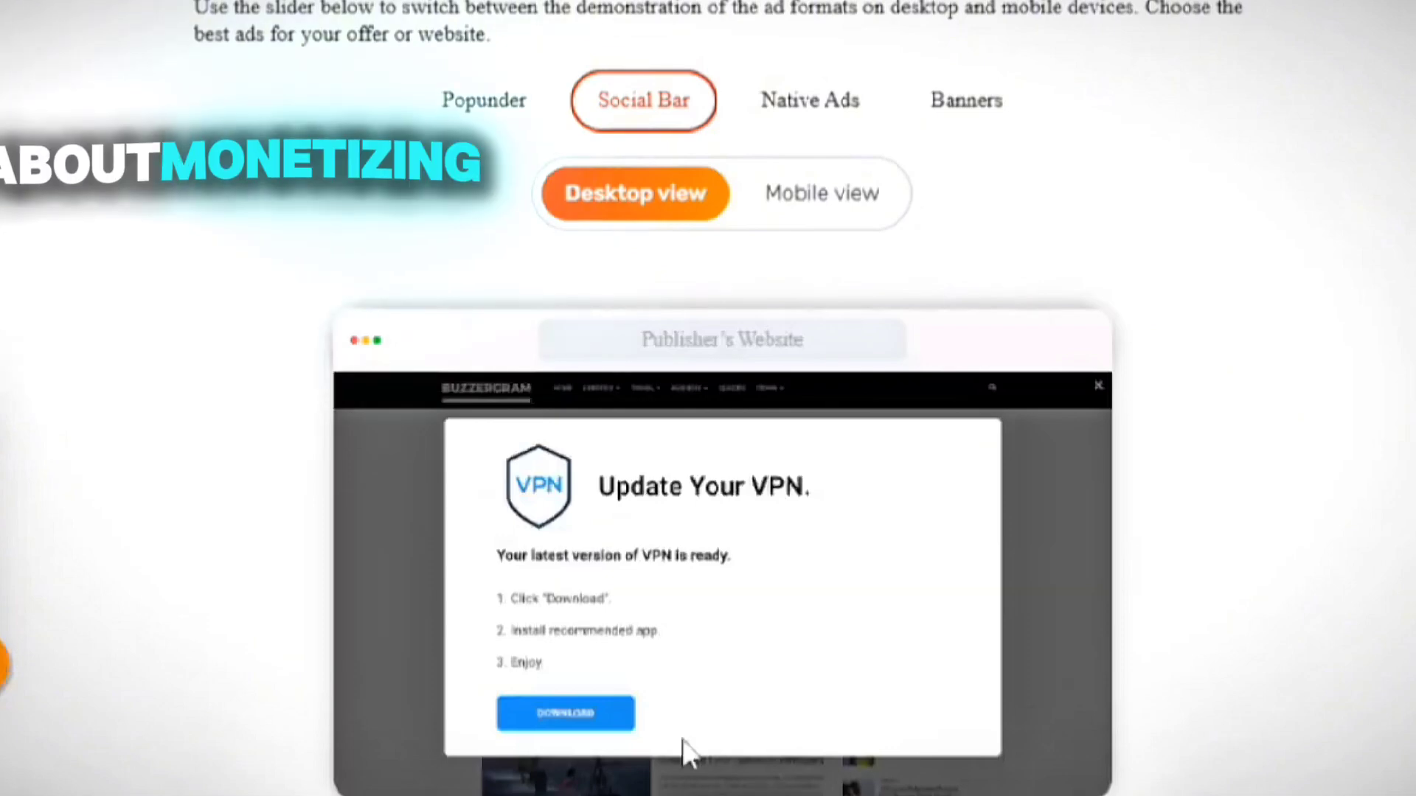
click(805, 111)
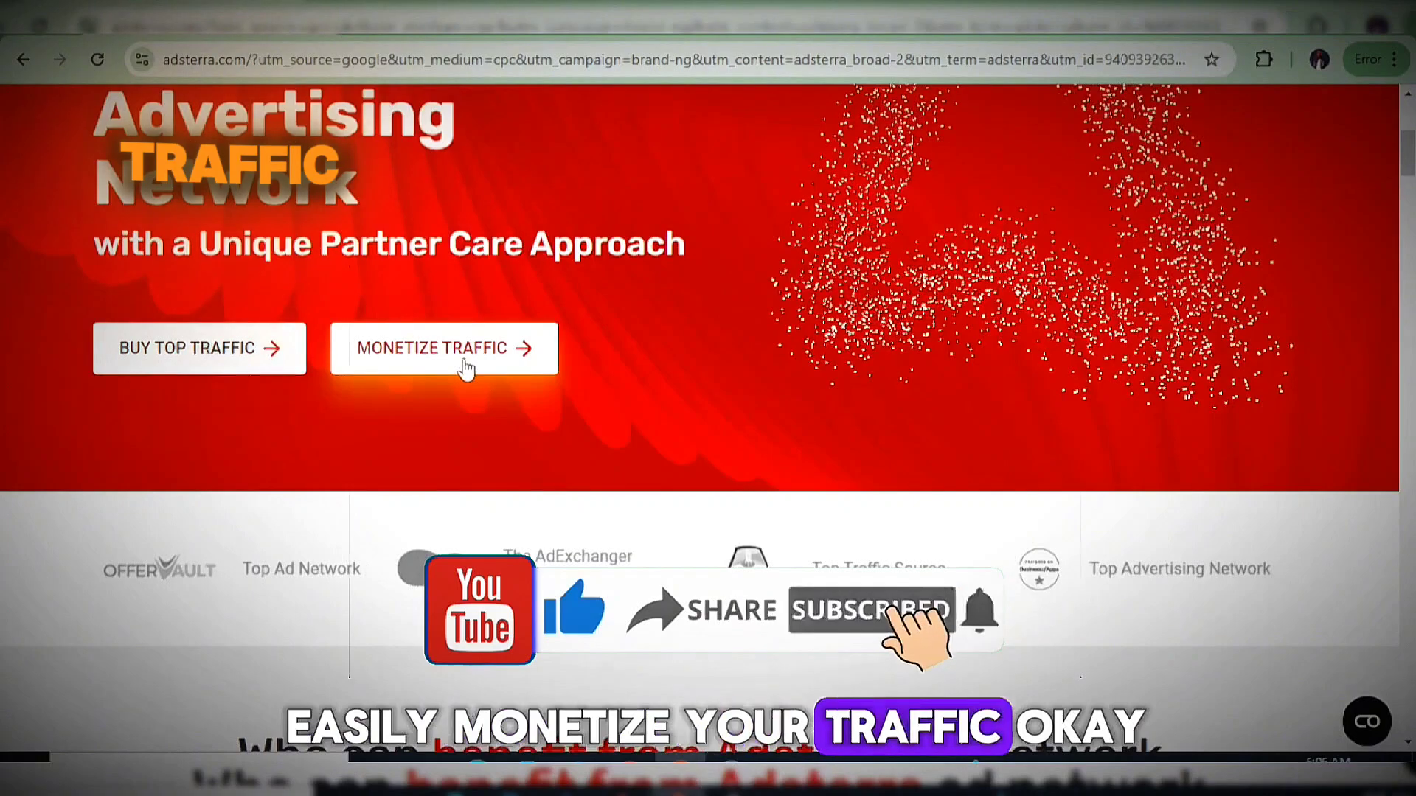
Choose SIGN UP, then GET STARTED under As a Publisher to reach the publisher form.
scroll(466, 369, down, 8)
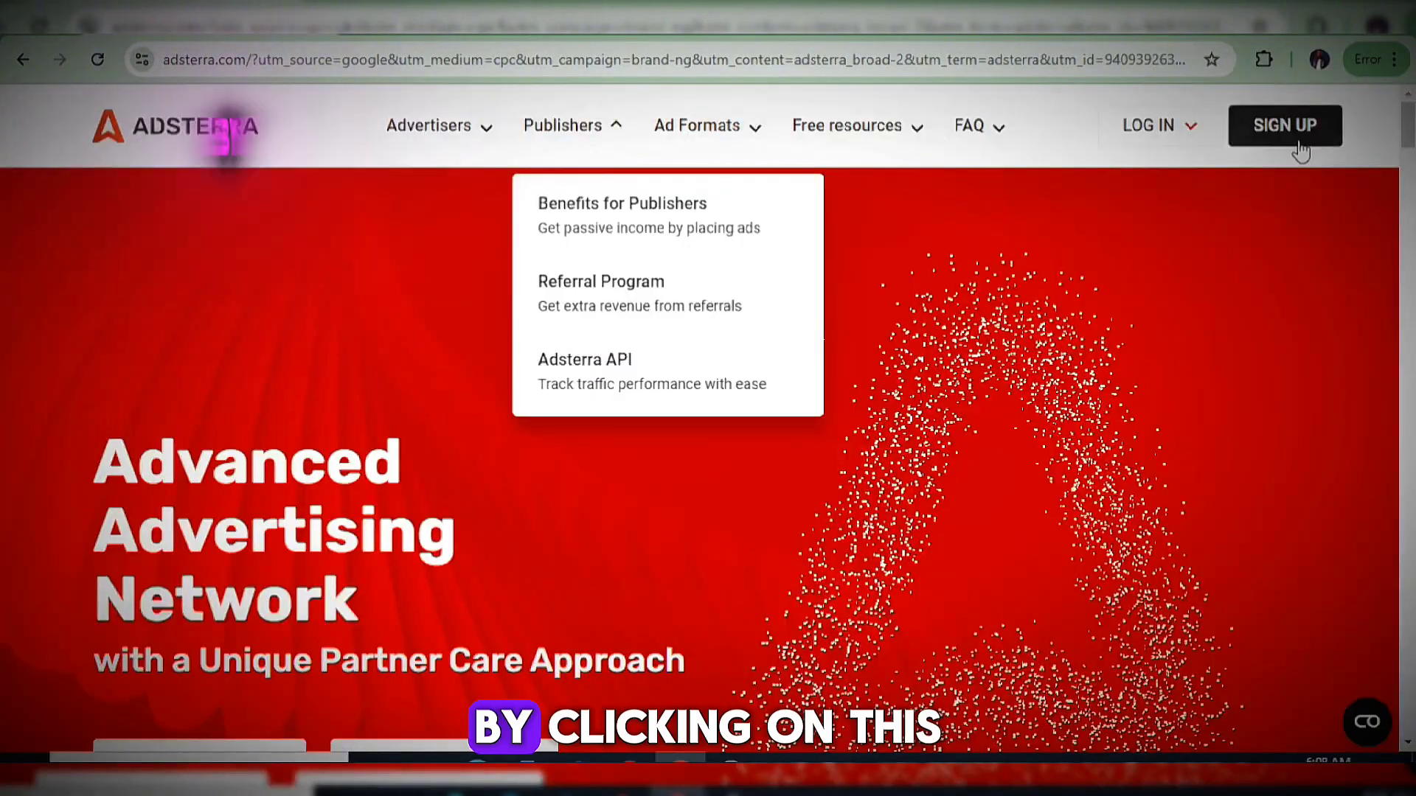
click(1299, 144)
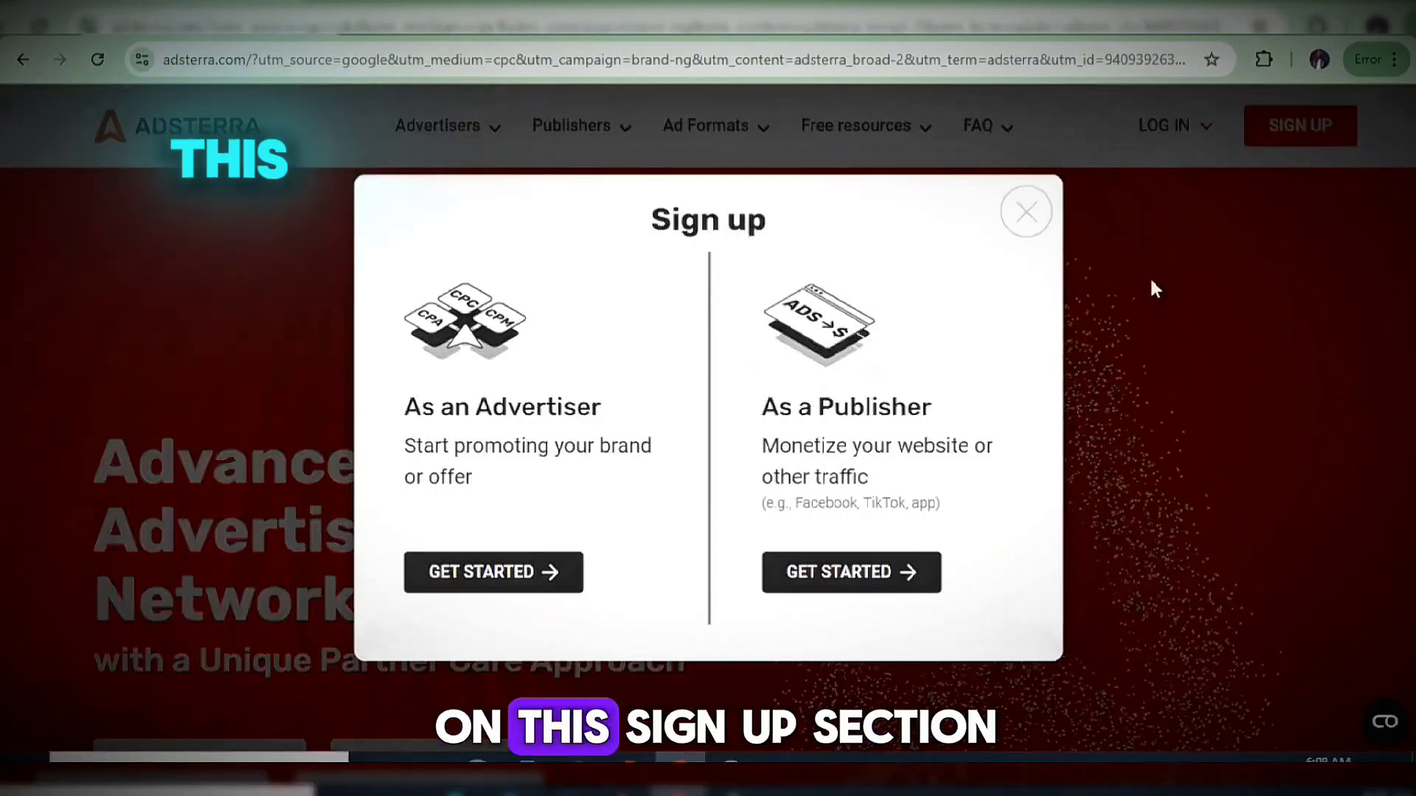
drag(764, 417, 982, 408)
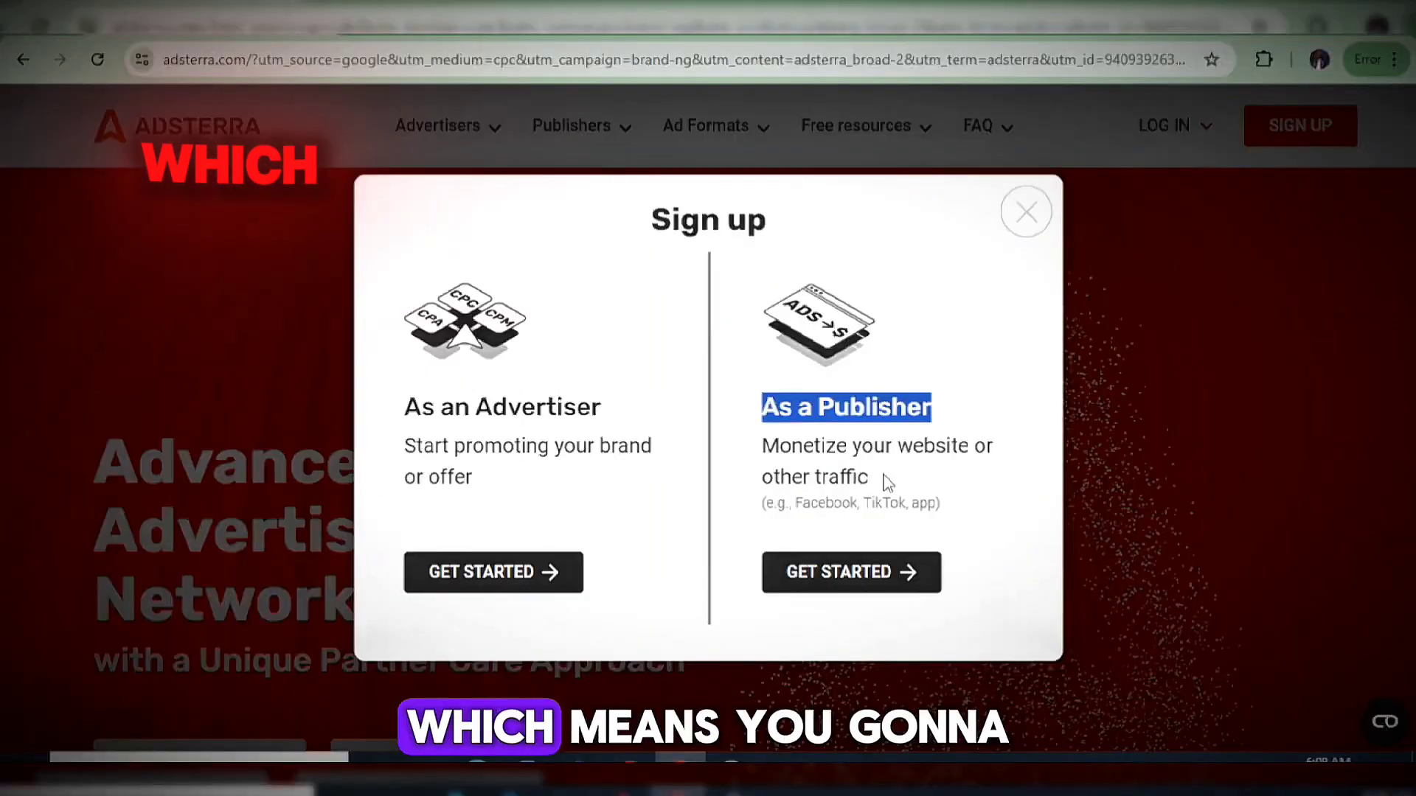
drag(916, 481, 714, 428)
click(951, 447)
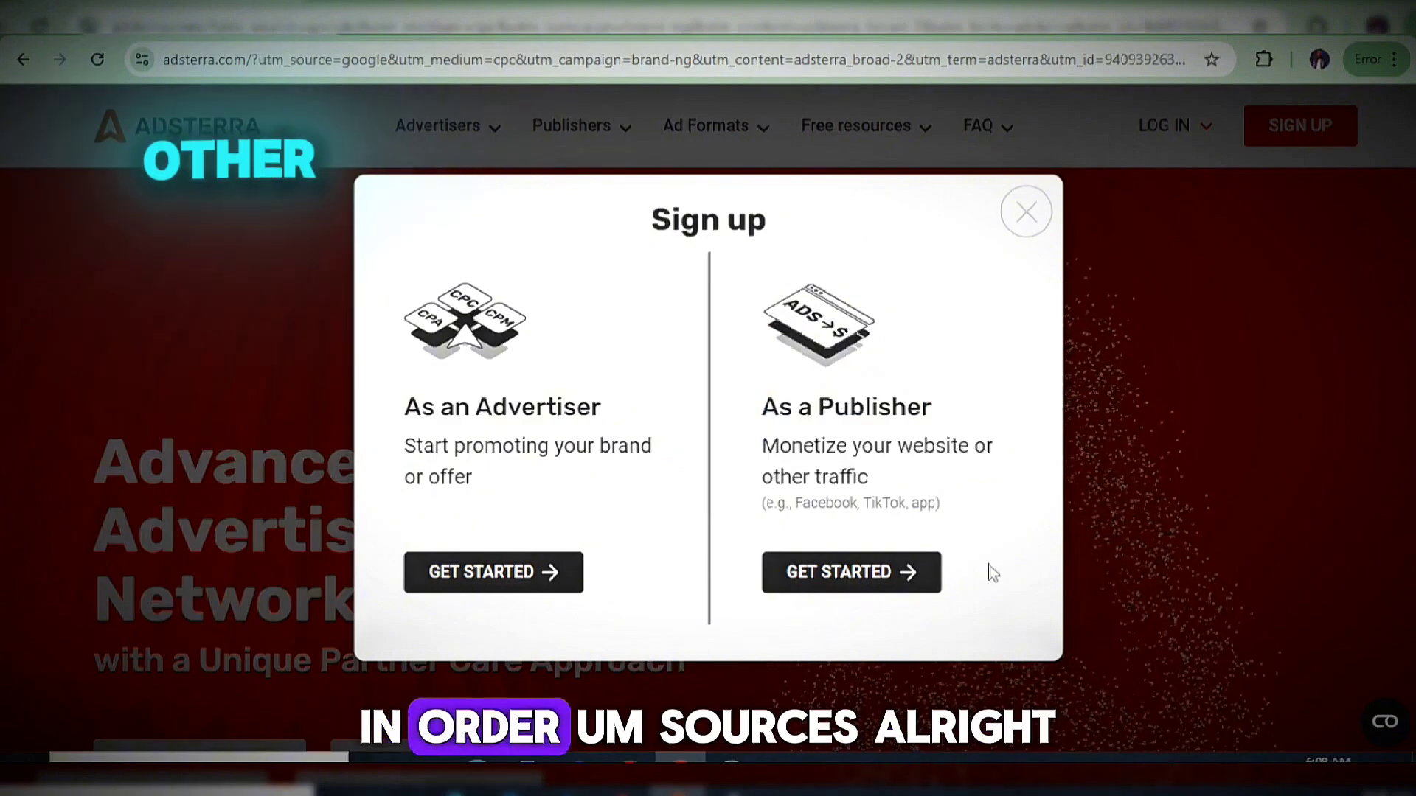
click(908, 574)
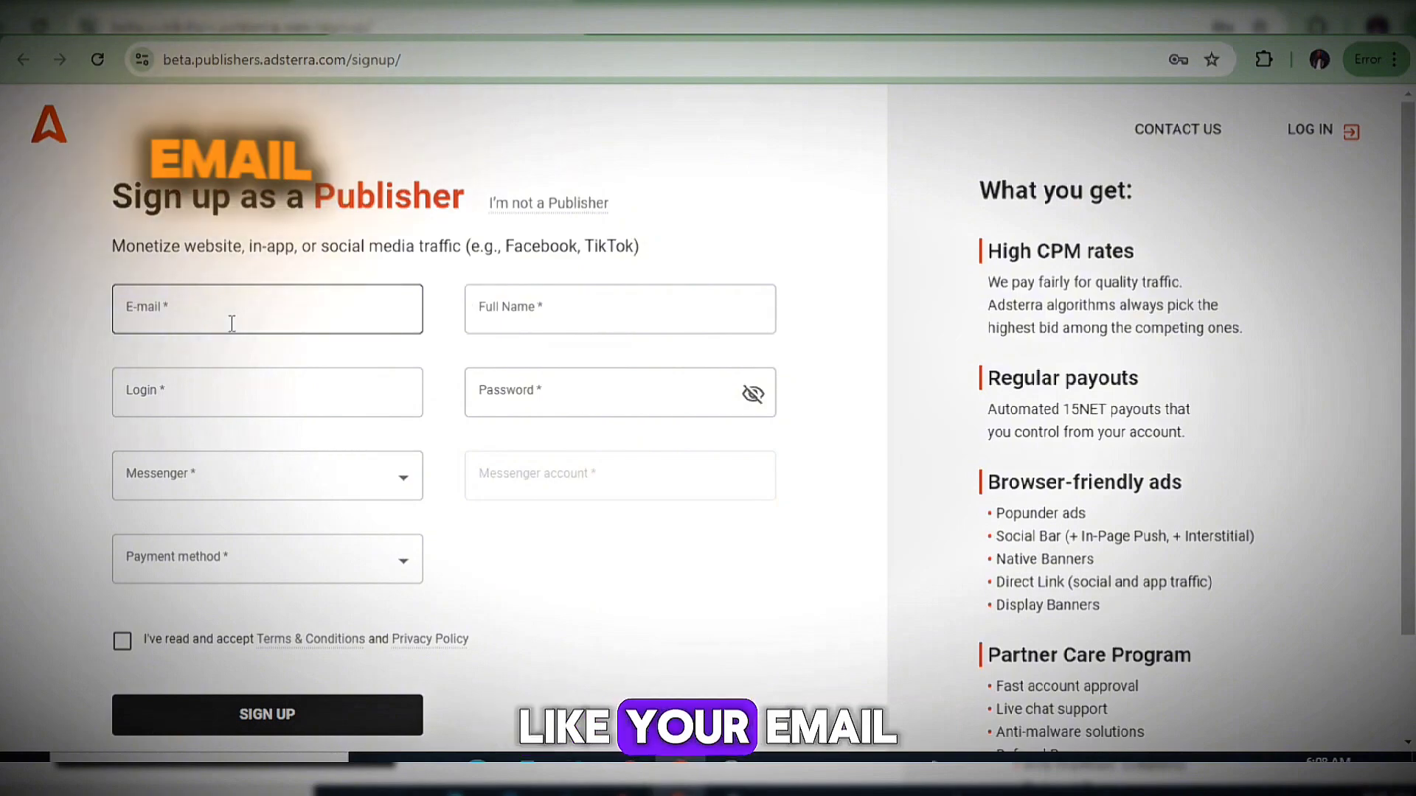
click(533, 319)
click(332, 398)
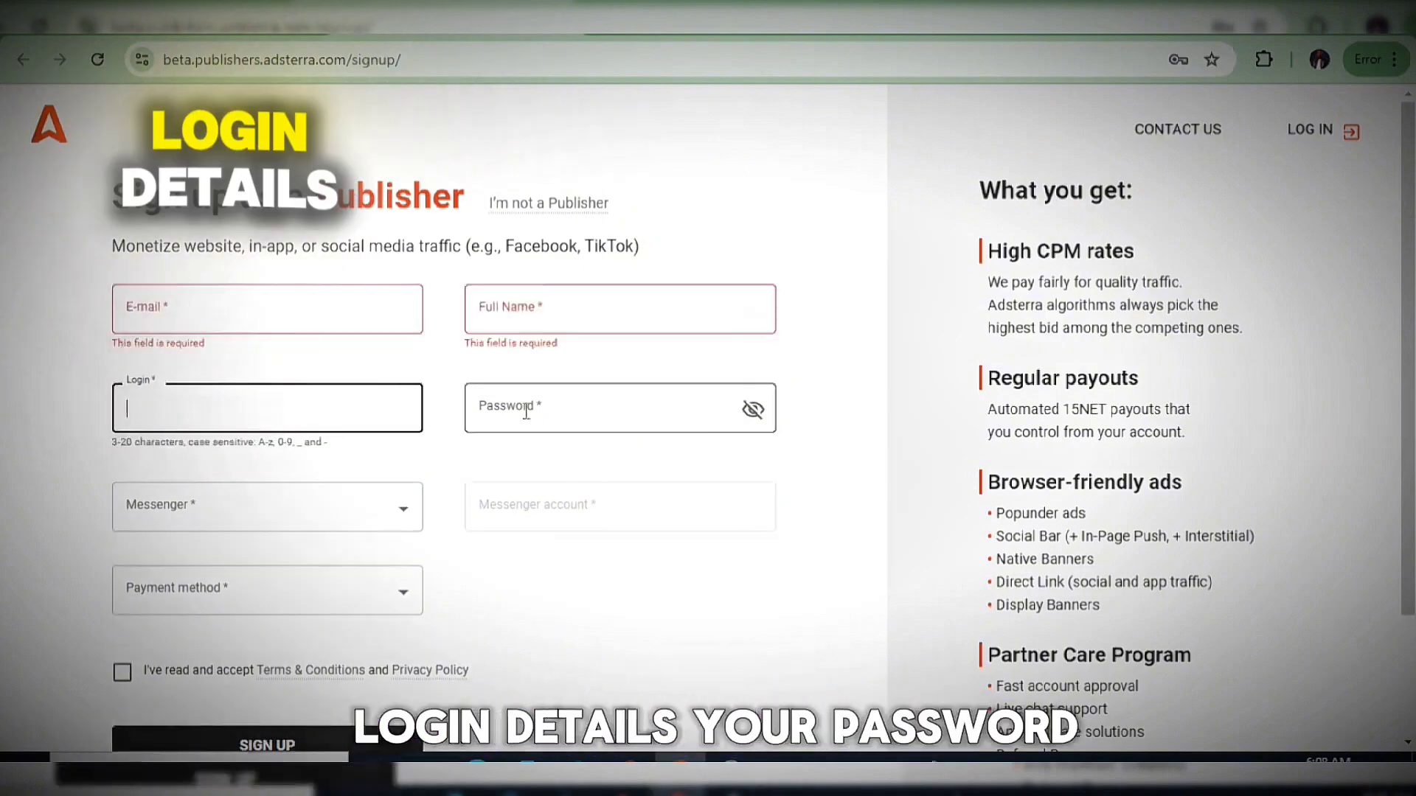
click(543, 409)
scroll(313, 539, down, 1)
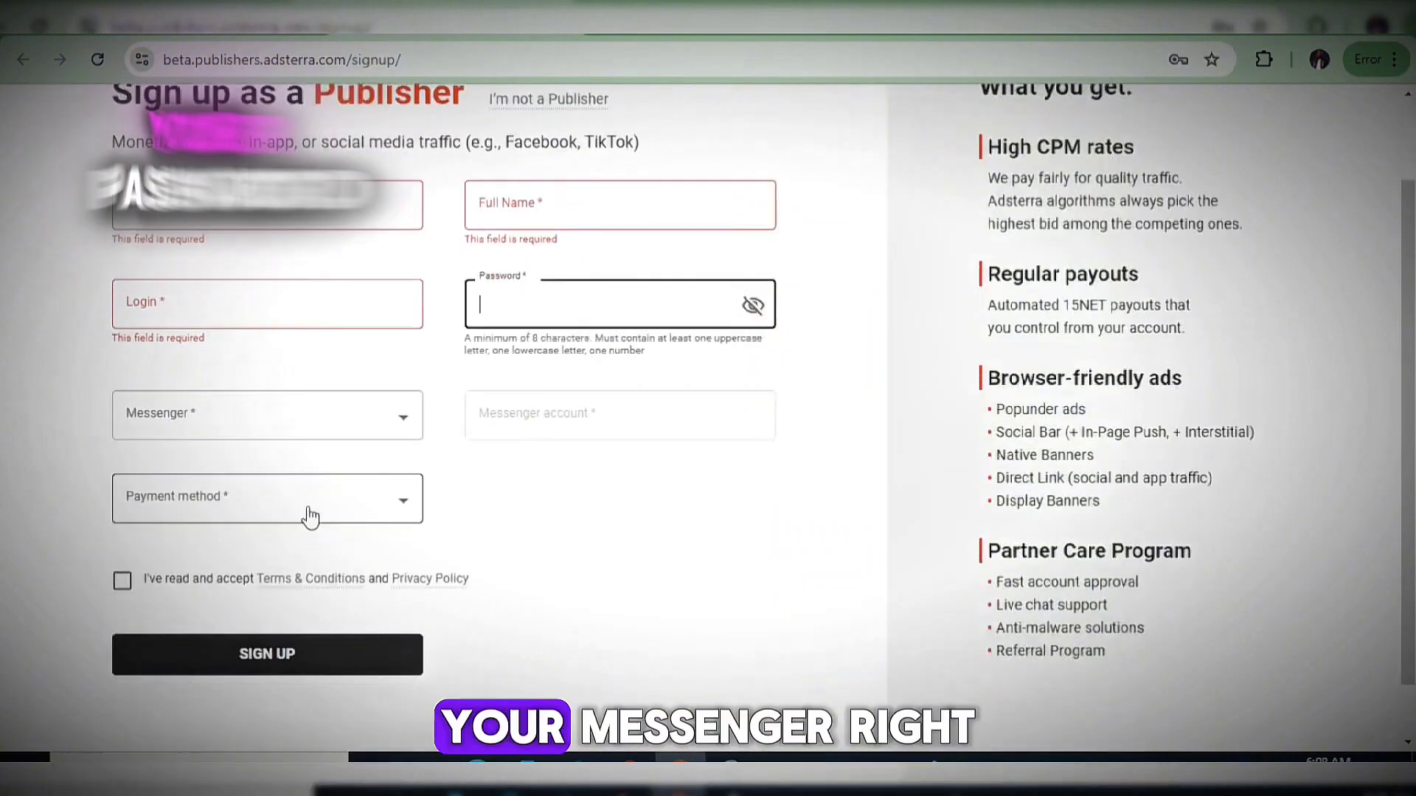
click(311, 426)
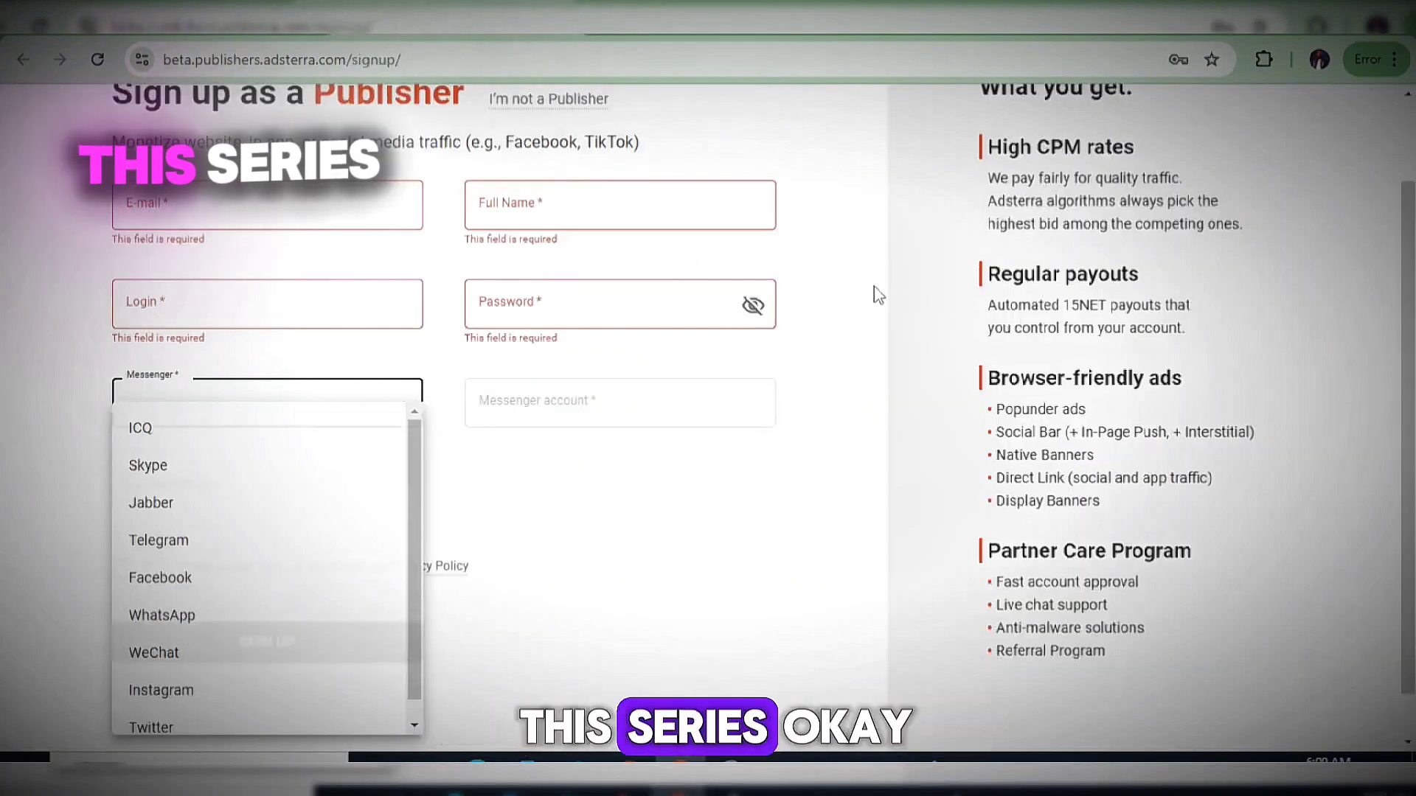
click(877, 295)
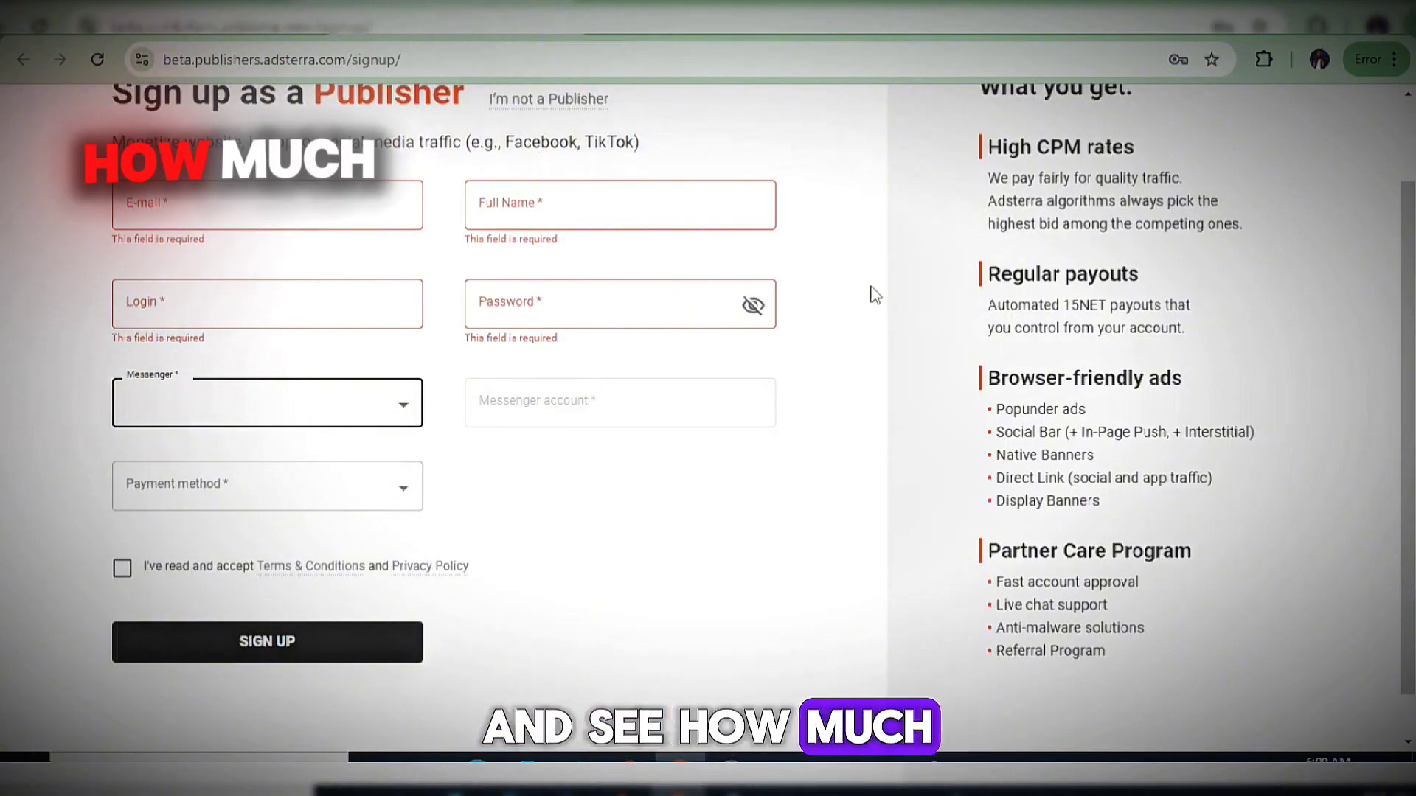
scroll(853, 307, up, 2)
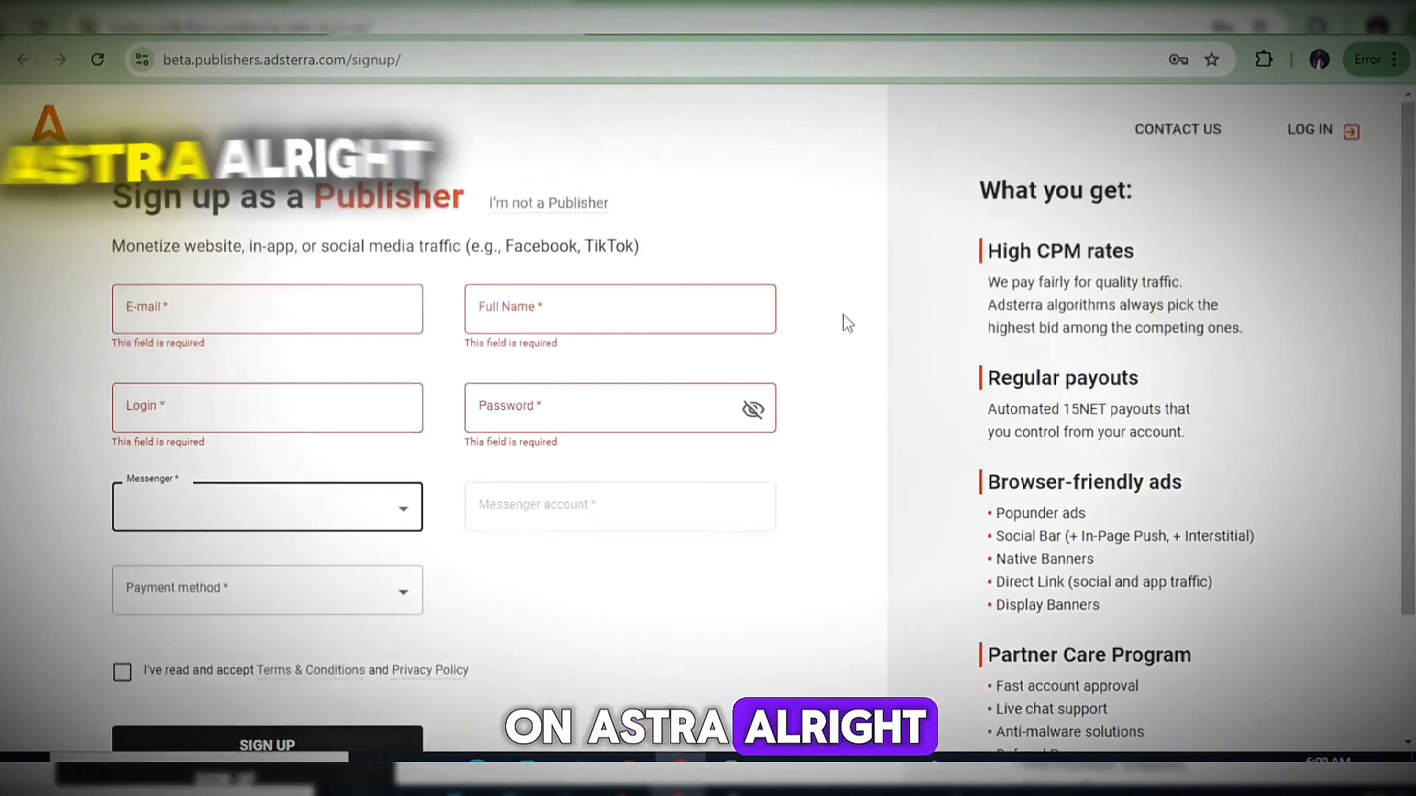
click(312, 313)
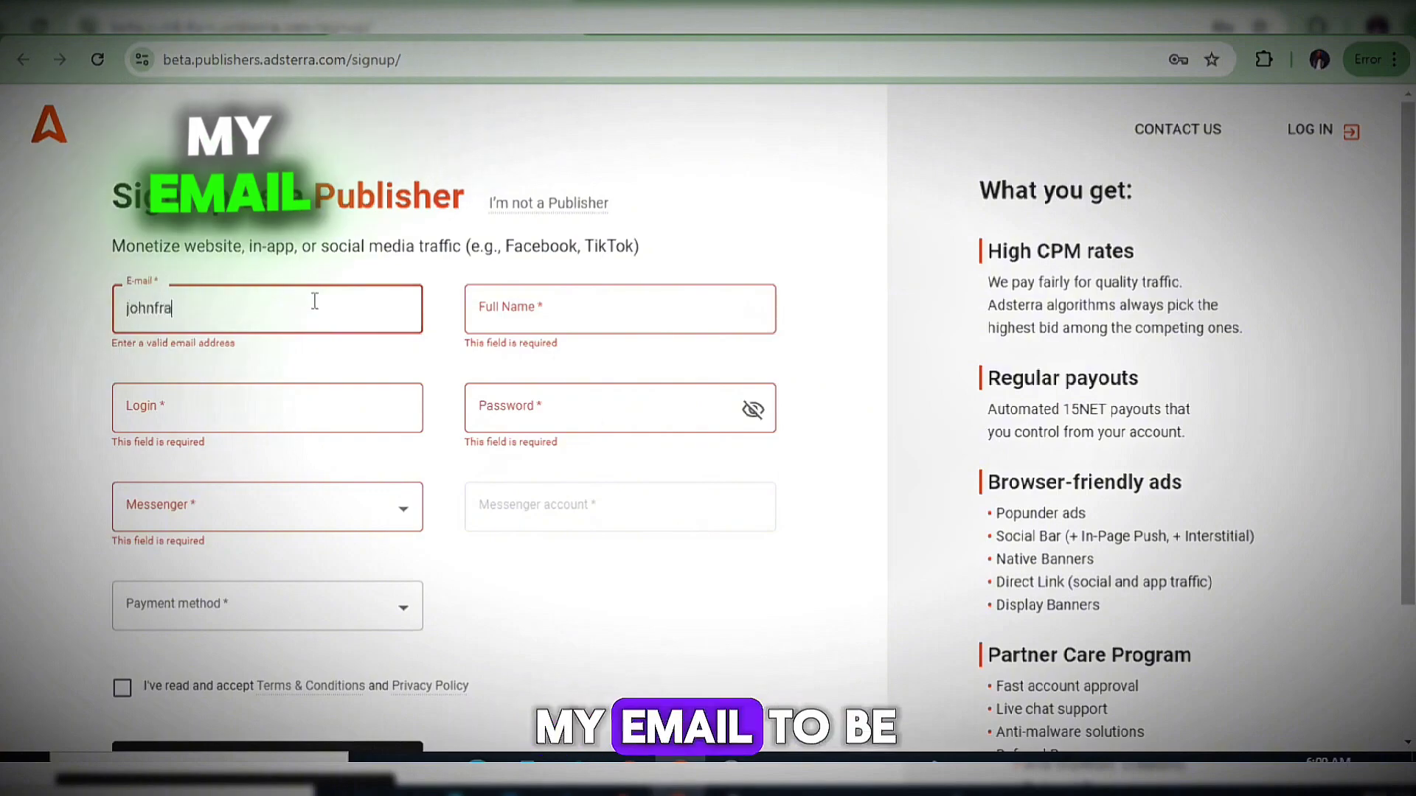
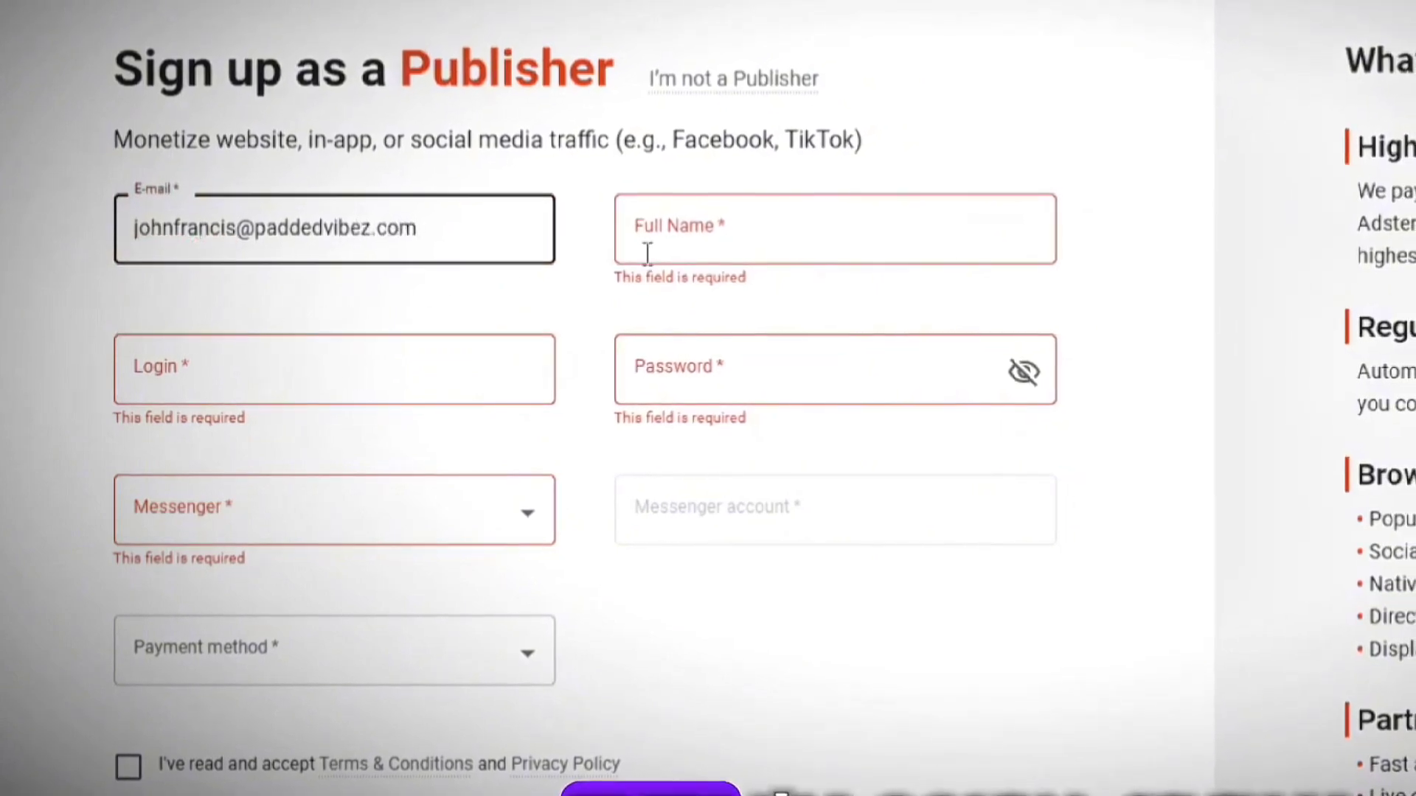
Enter the account e-mail, the user's full name and a login name on the sign-up form.
click(678, 250)
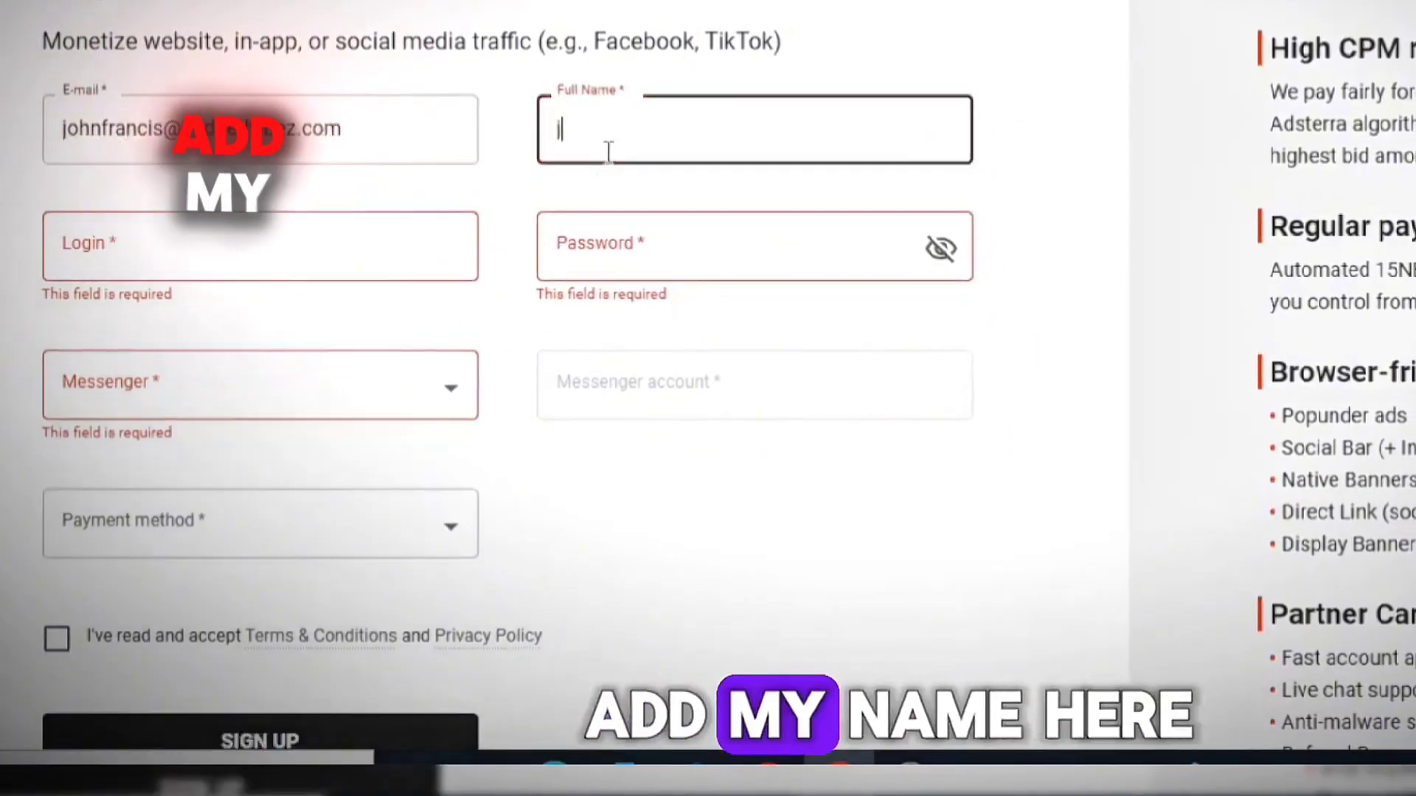
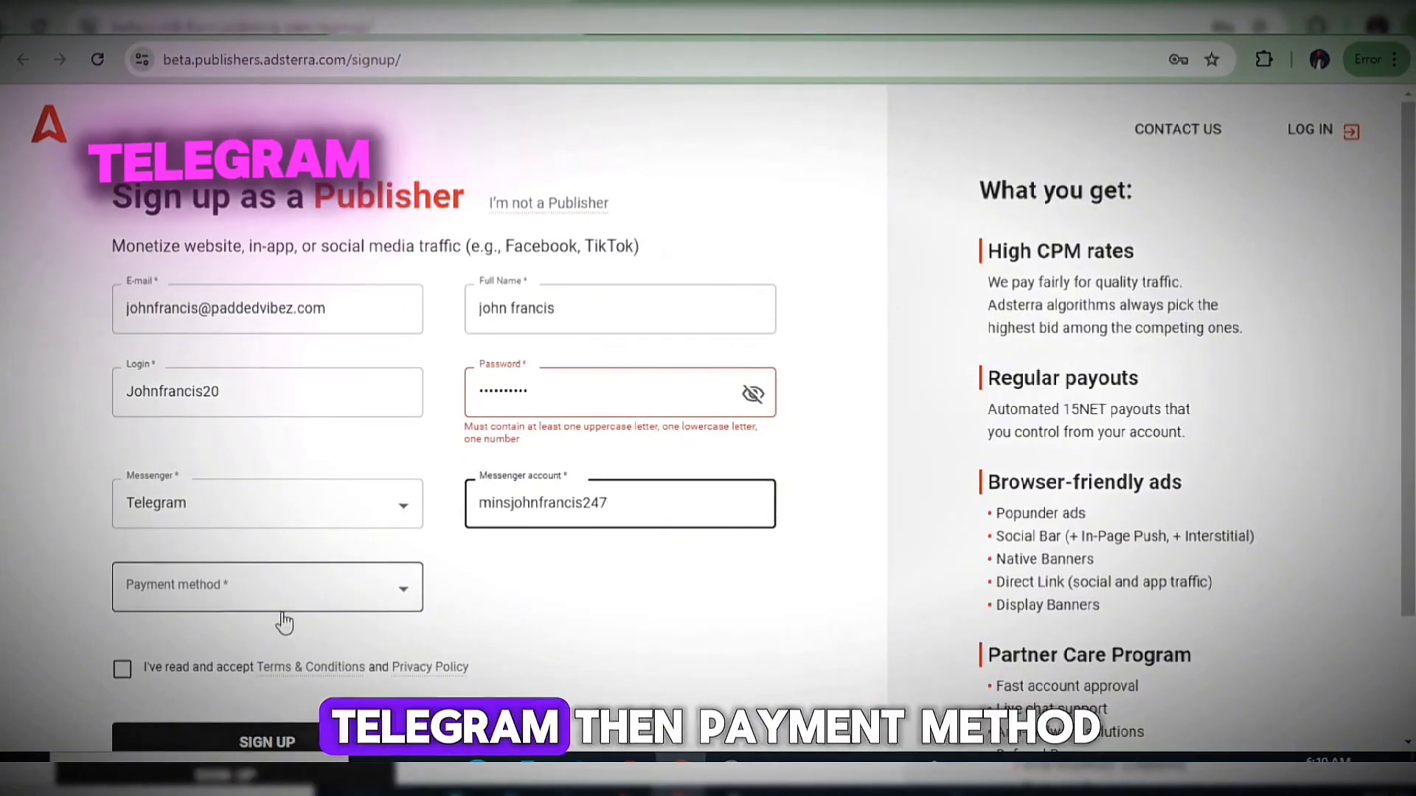
Choose Tether TRC20 (Tron) from the Payment method list.
click(380, 596)
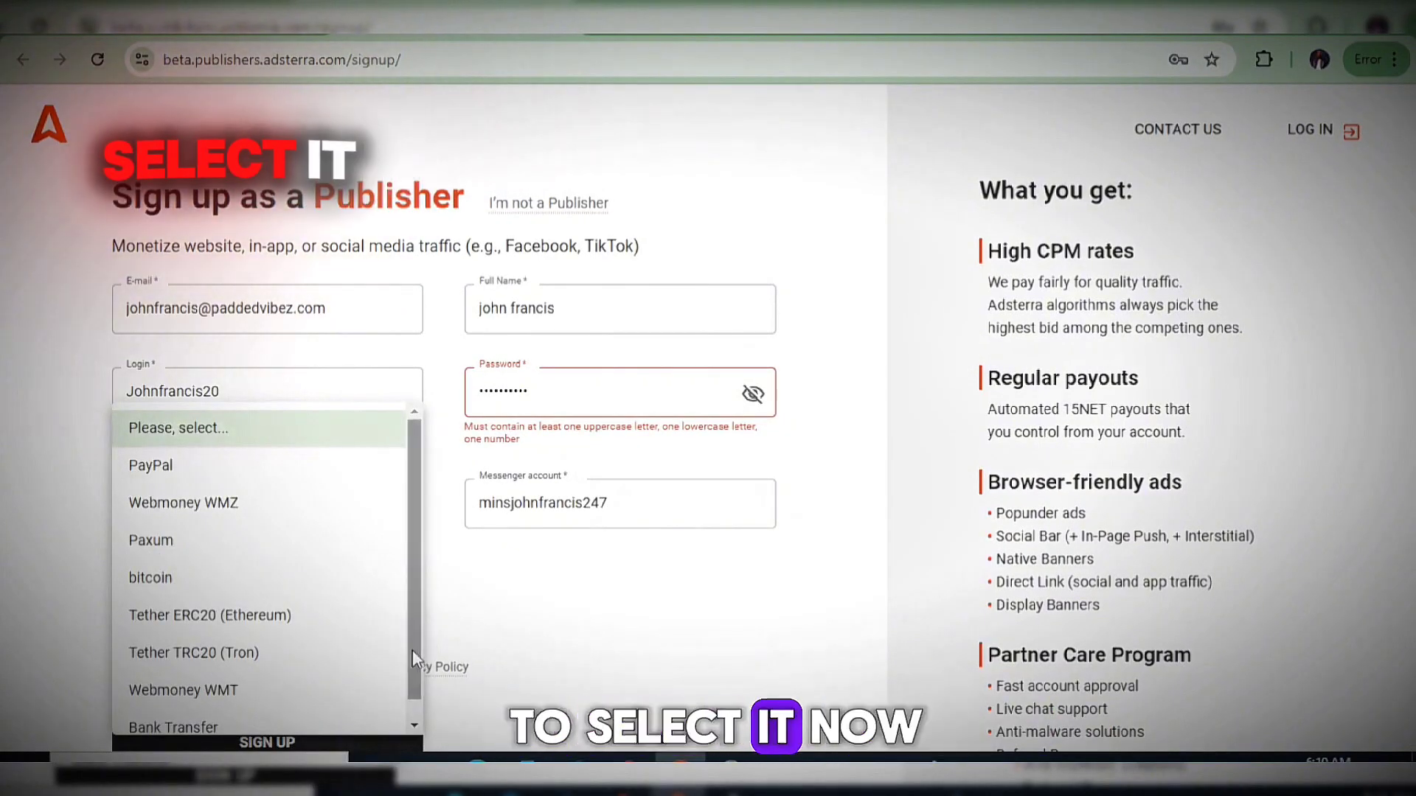
click(415, 728)
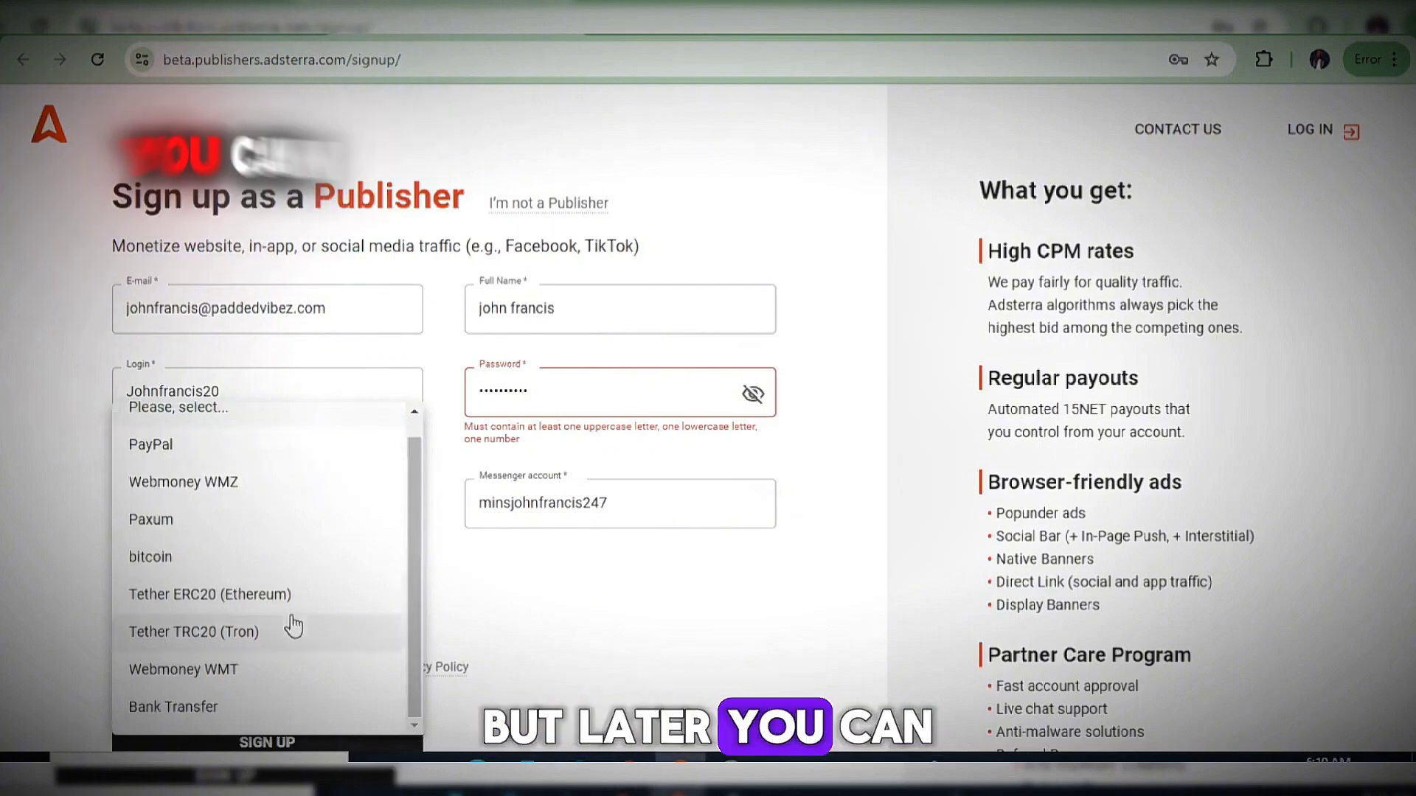
scroll(292, 560, up, 1)
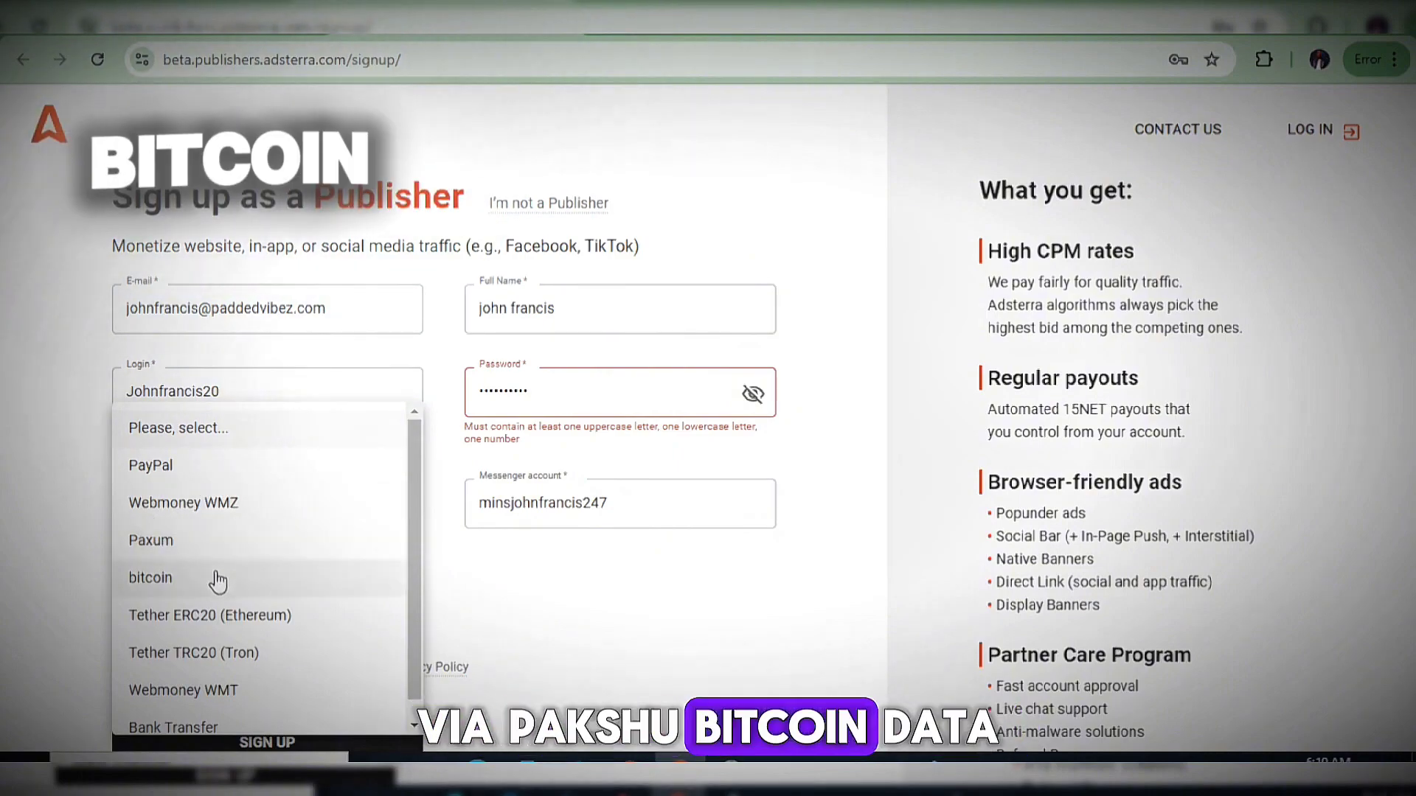
scroll(231, 626, down, 1)
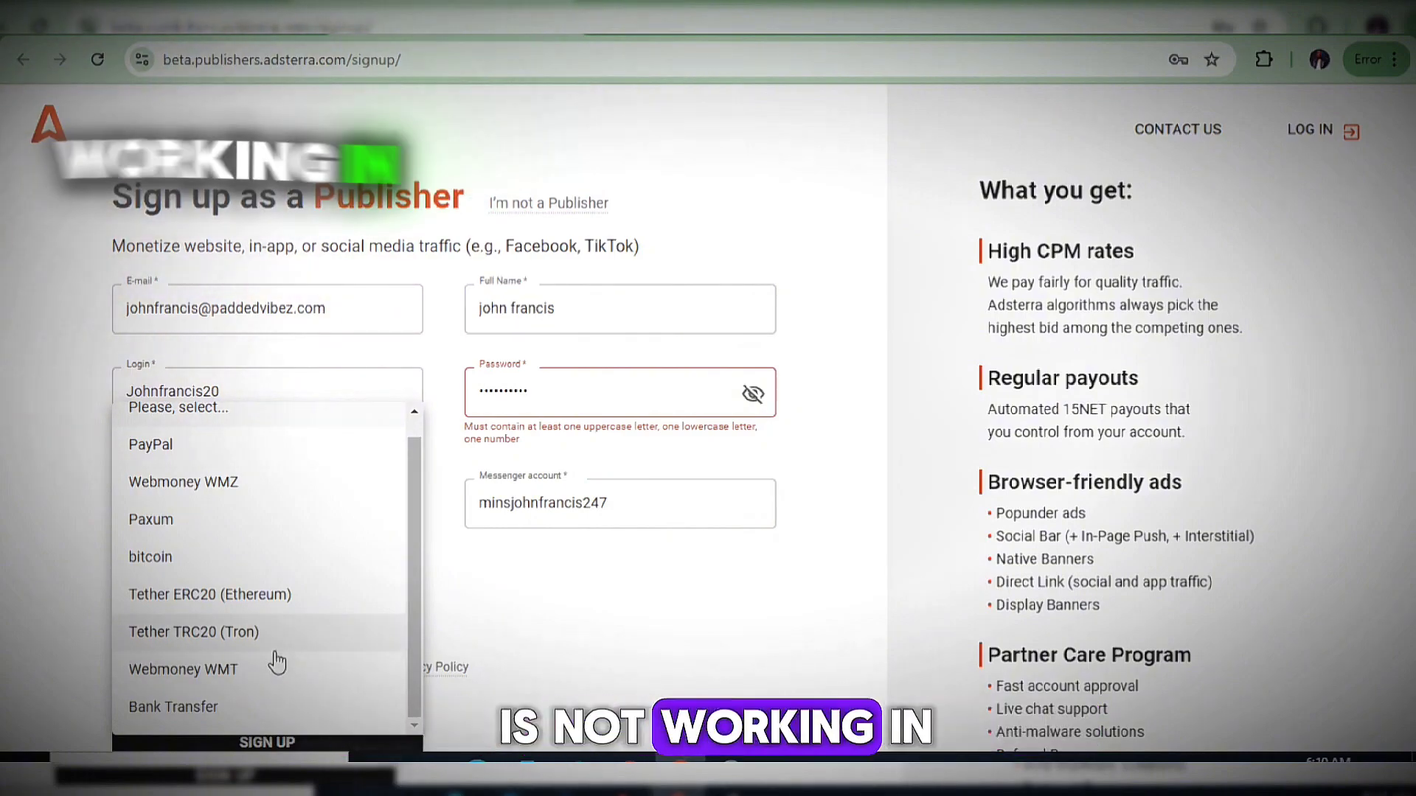
scroll(277, 662, up, 1)
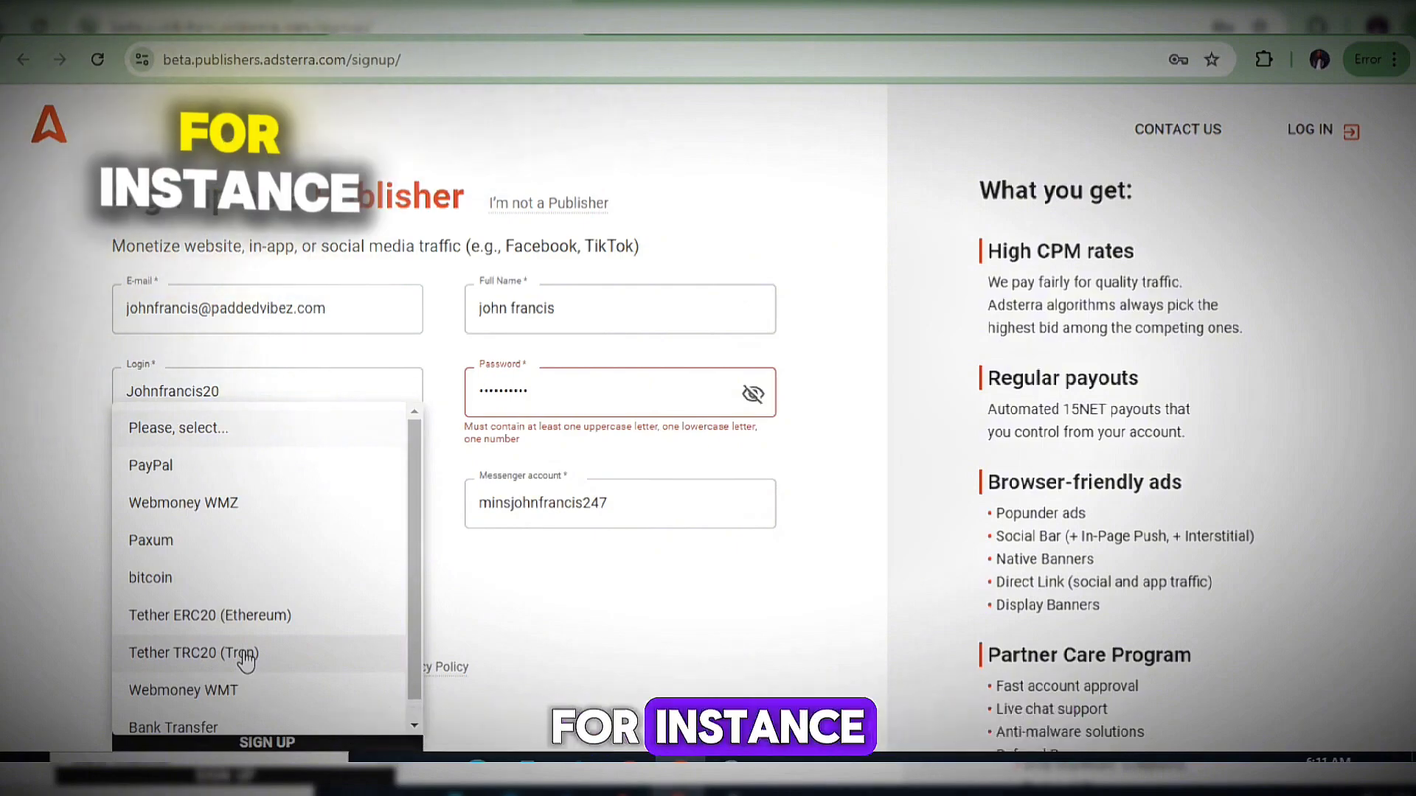
click(245, 653)
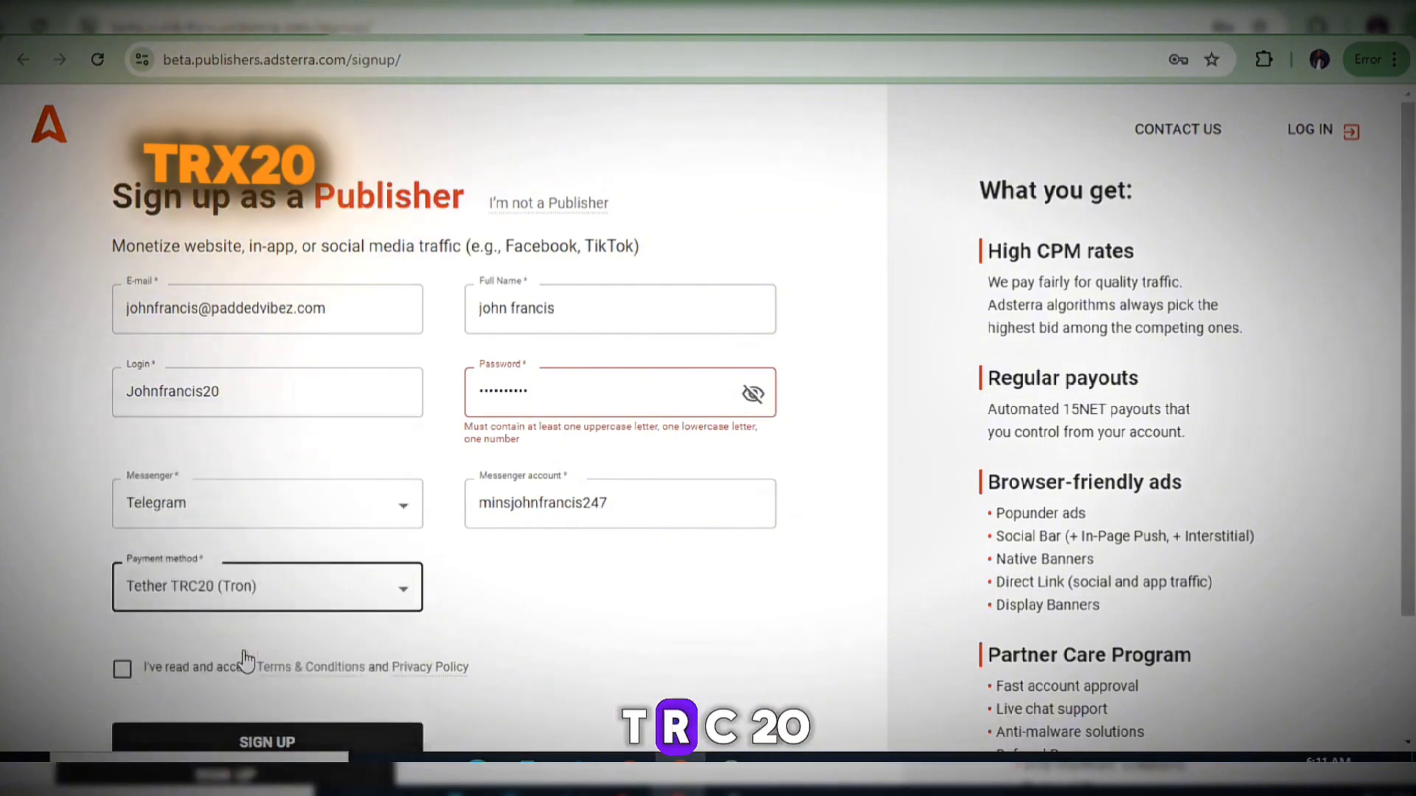
Accept the Terms & Conditions, submit the sign-up, and append '2' to the already-taken login.
click(121, 671)
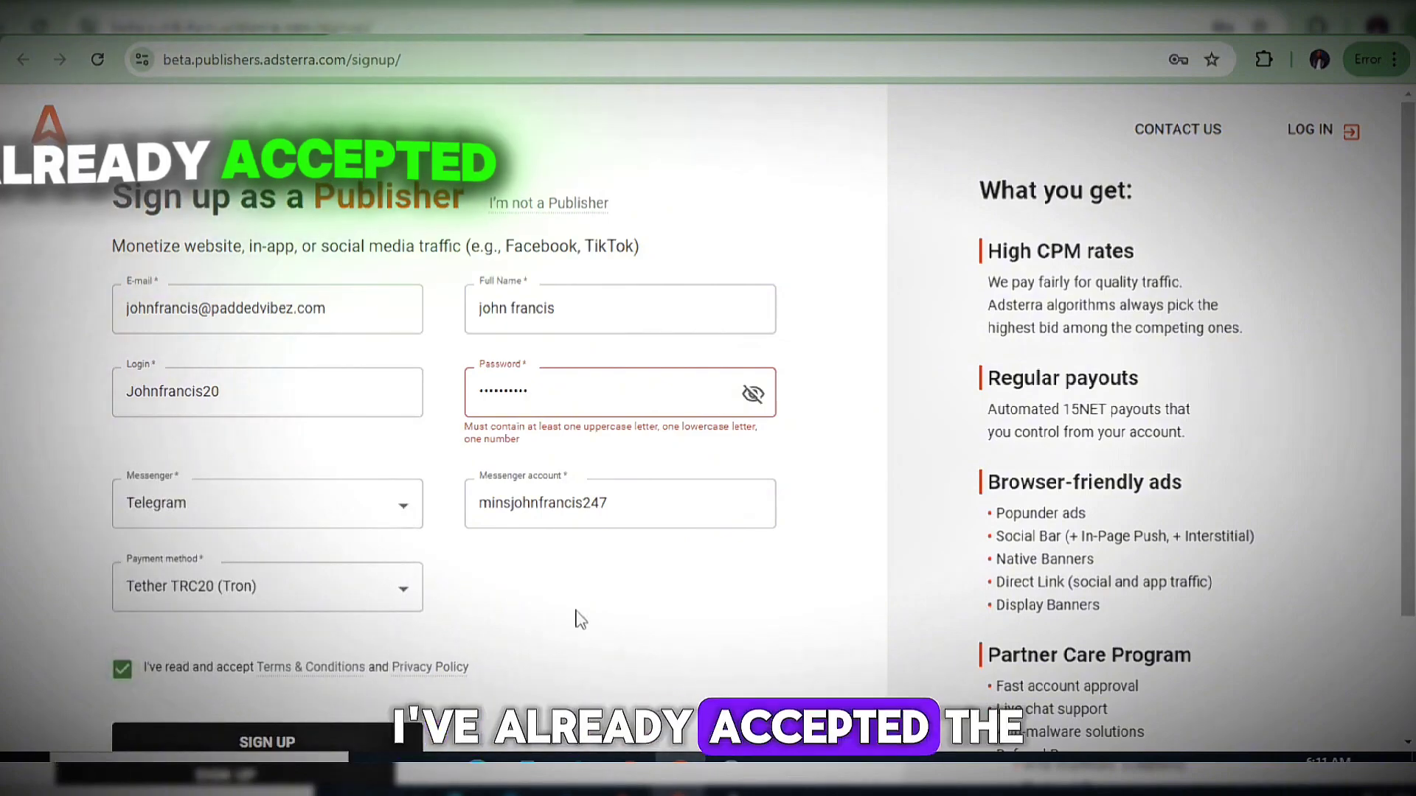
scroll(579, 617, down, 2)
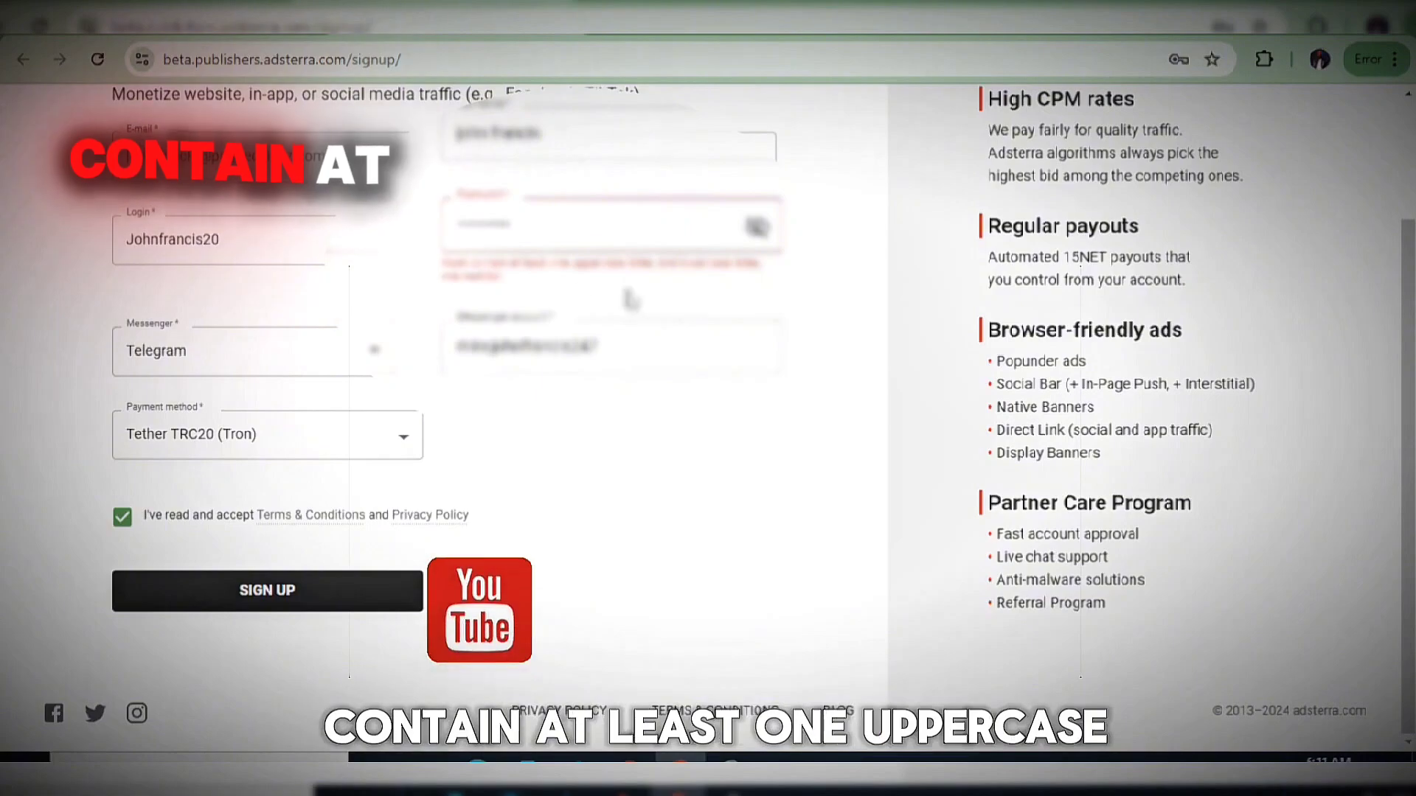
click(756, 226)
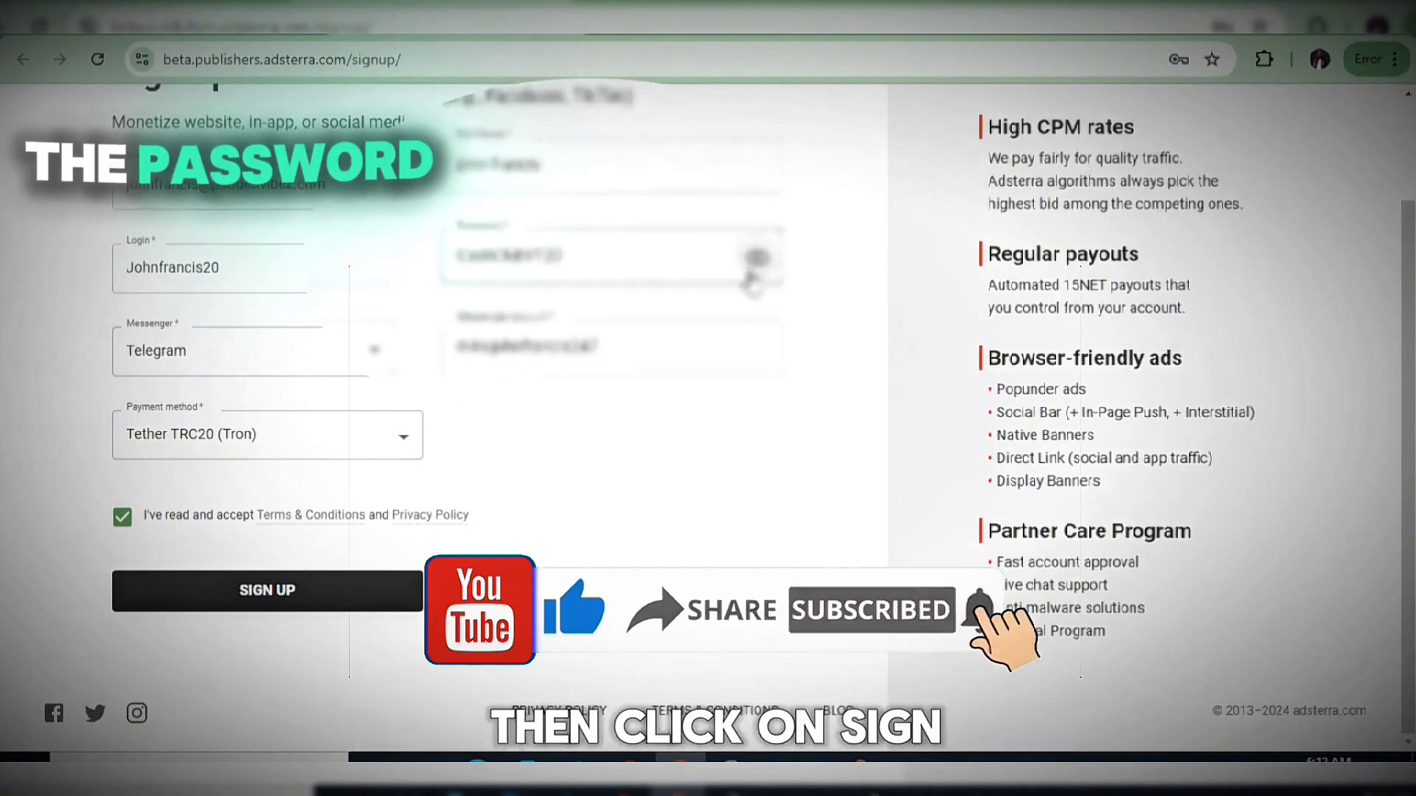
click(756, 257)
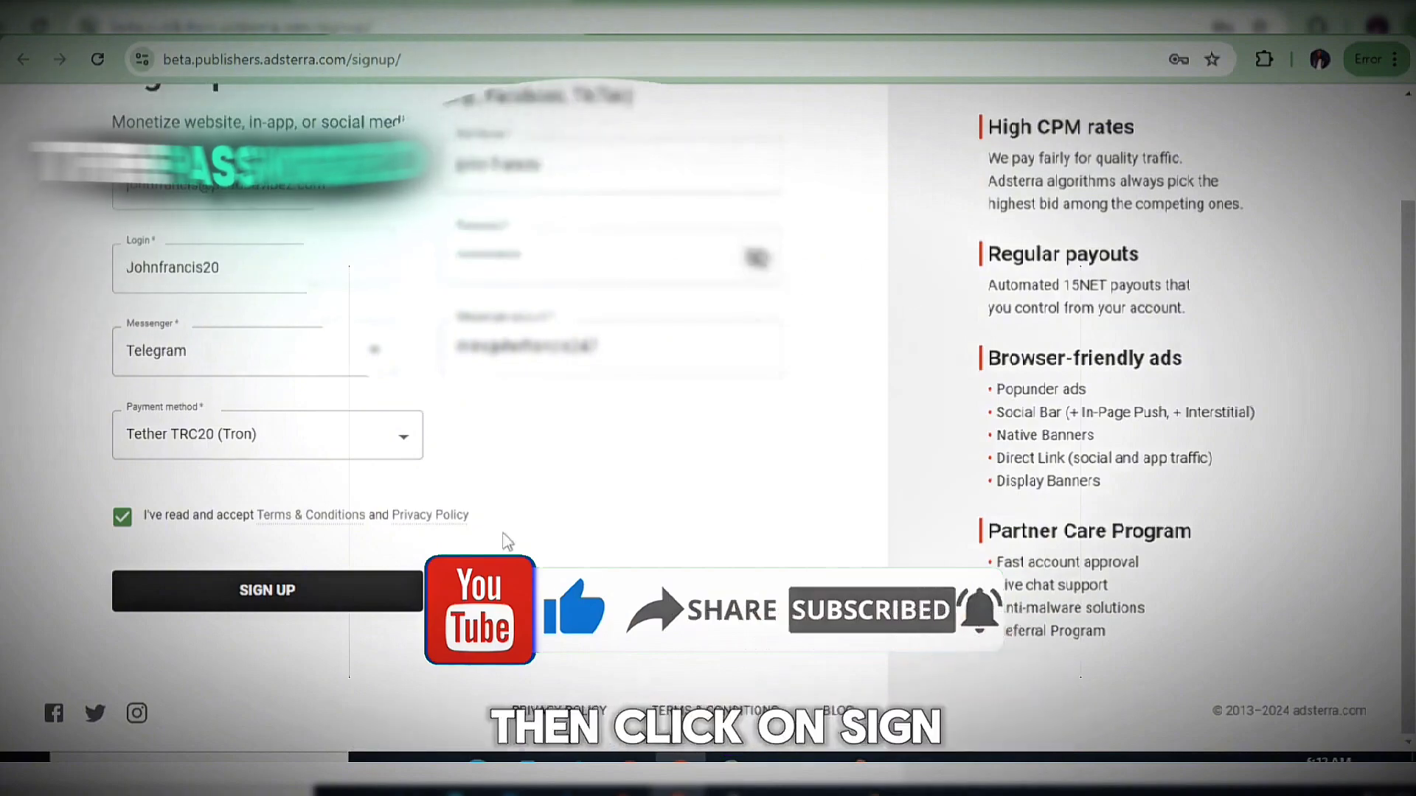
click(320, 601)
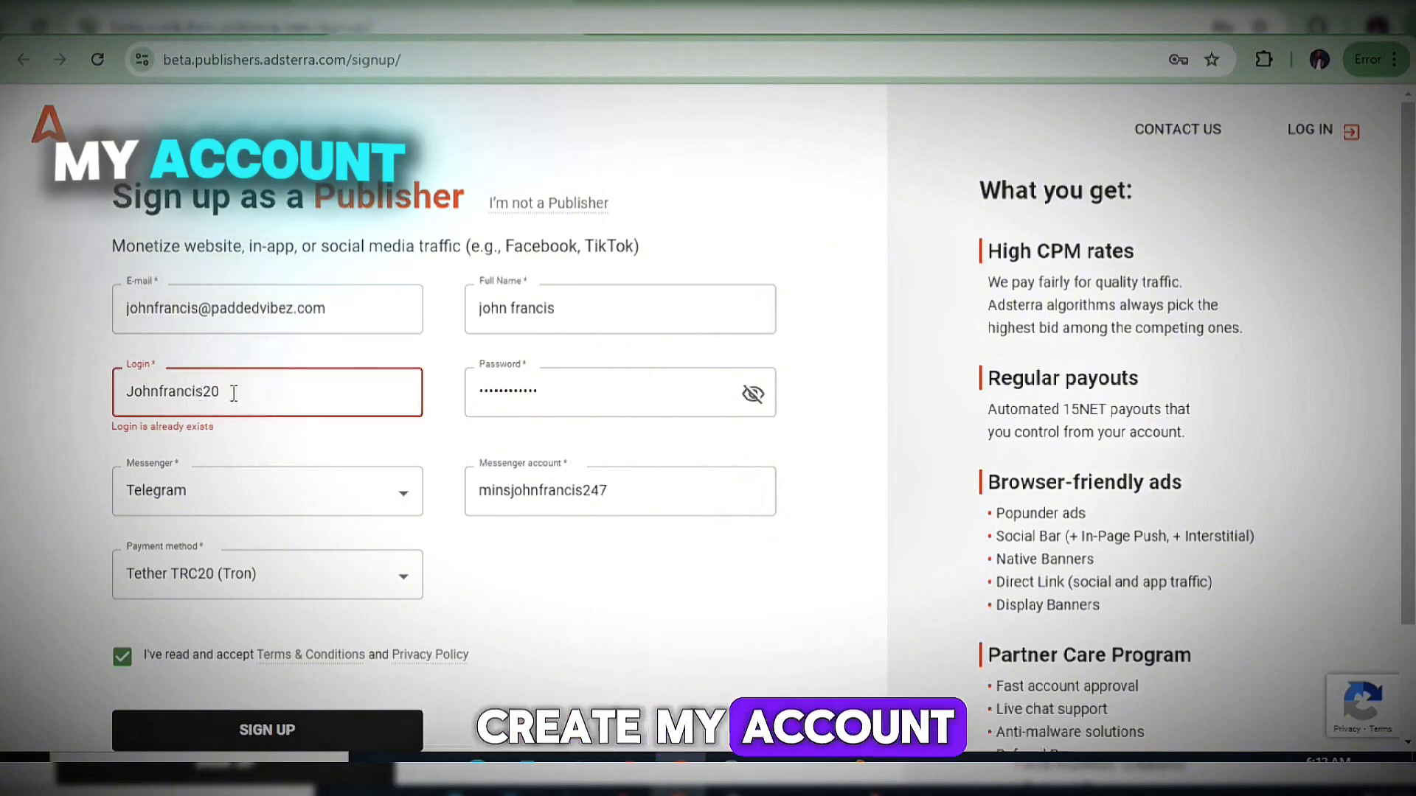
text(2)
click(509, 577)
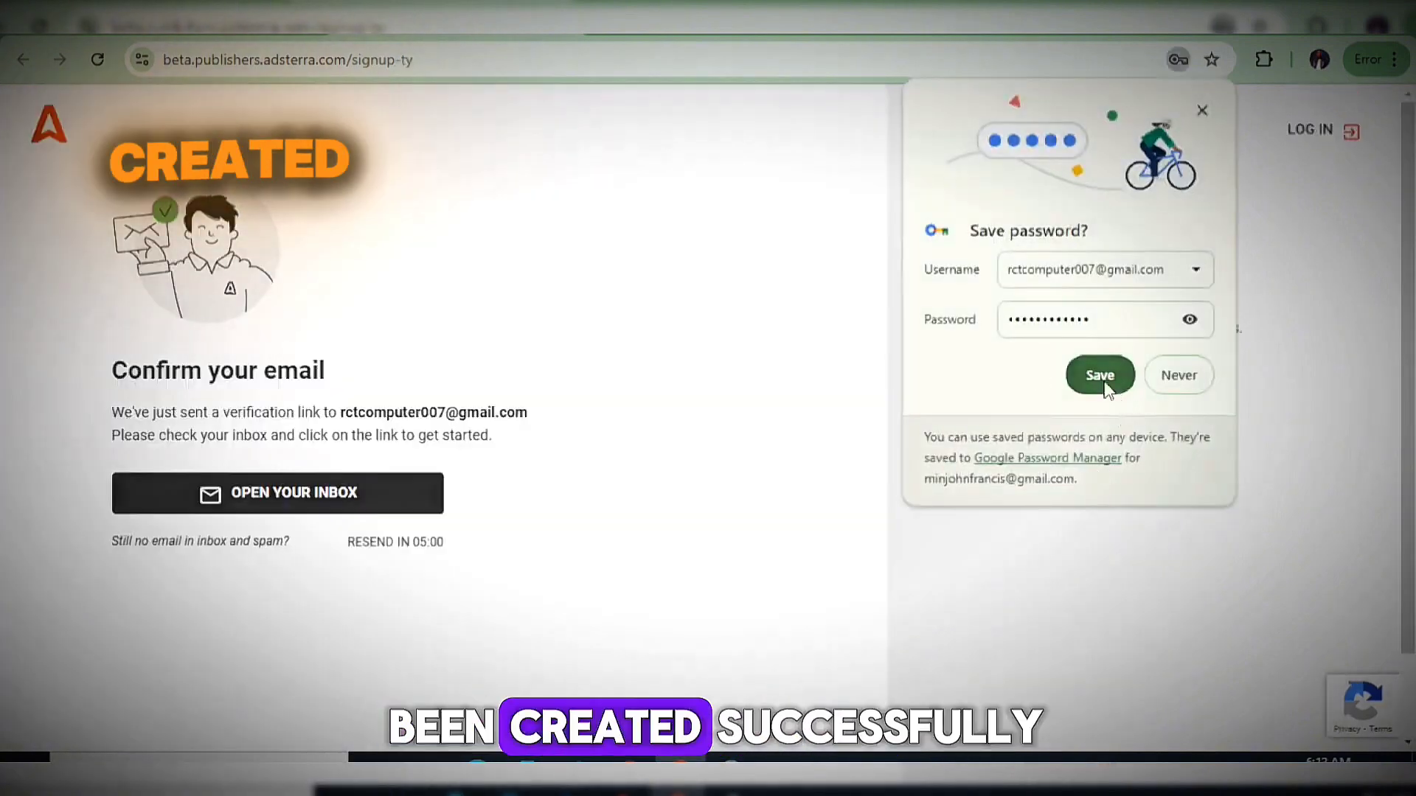
Save the new password in Chrome, then go to the publisher LOG IN page.
click(1109, 385)
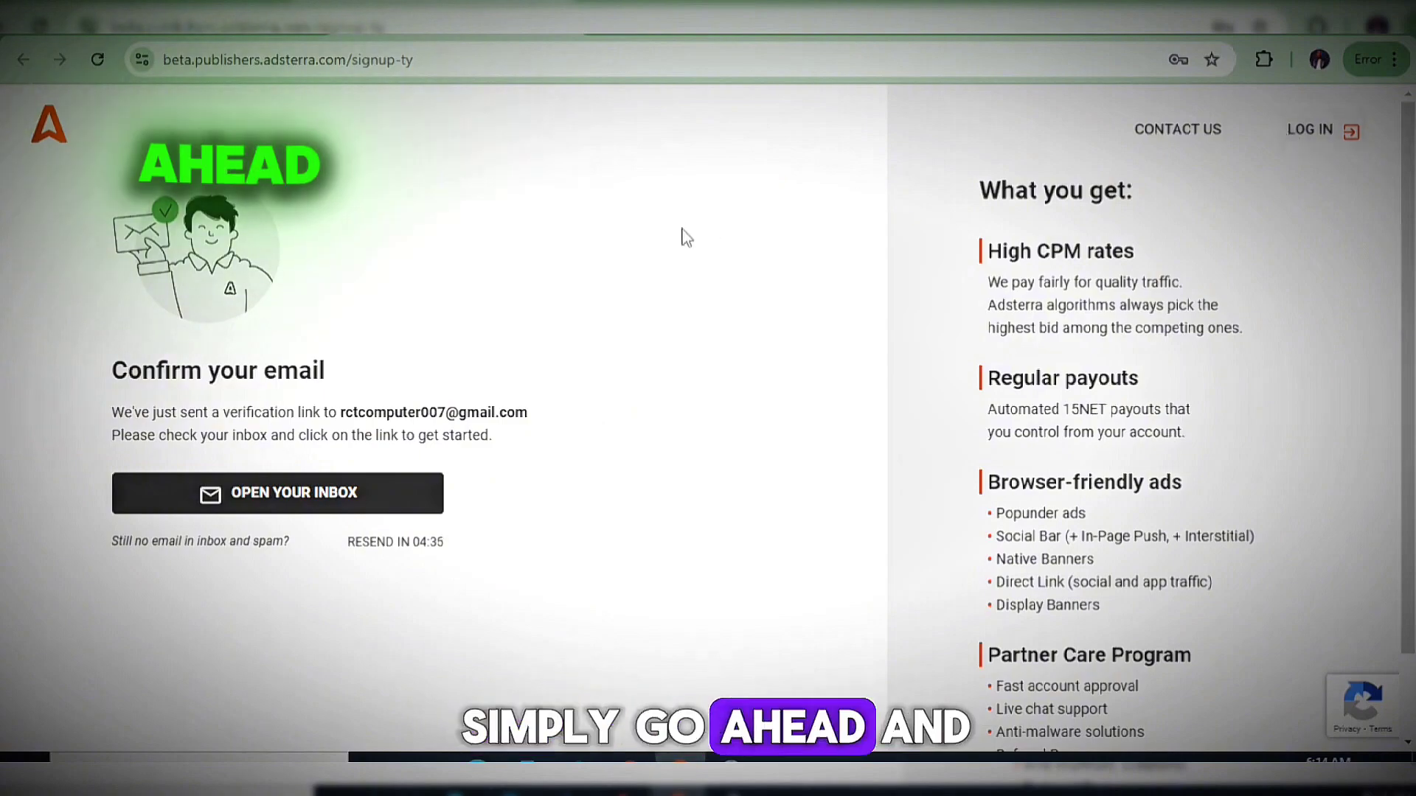
click(1317, 129)
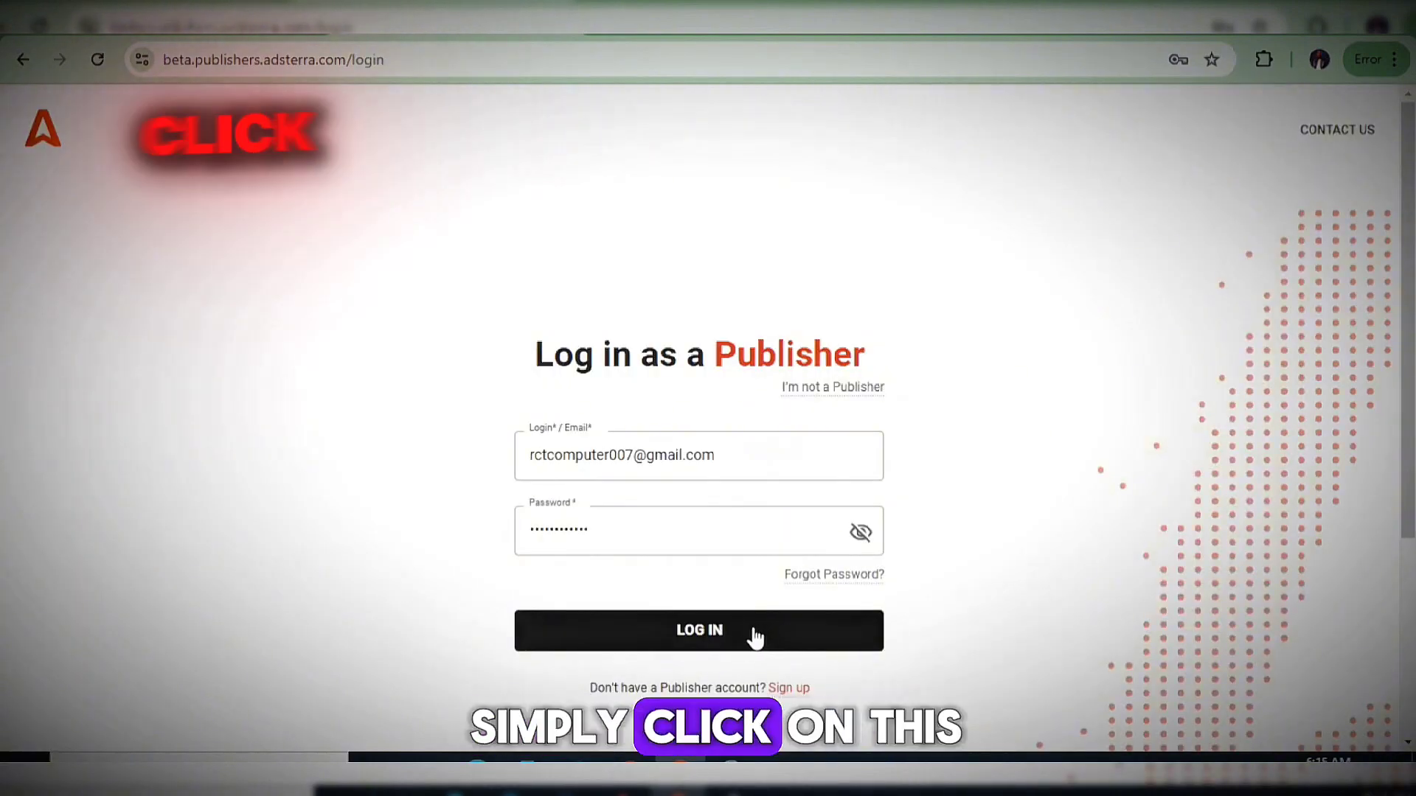
Log in with the prefilled credentials and look over the Websites page showing a $0.00 balance.
click(754, 633)
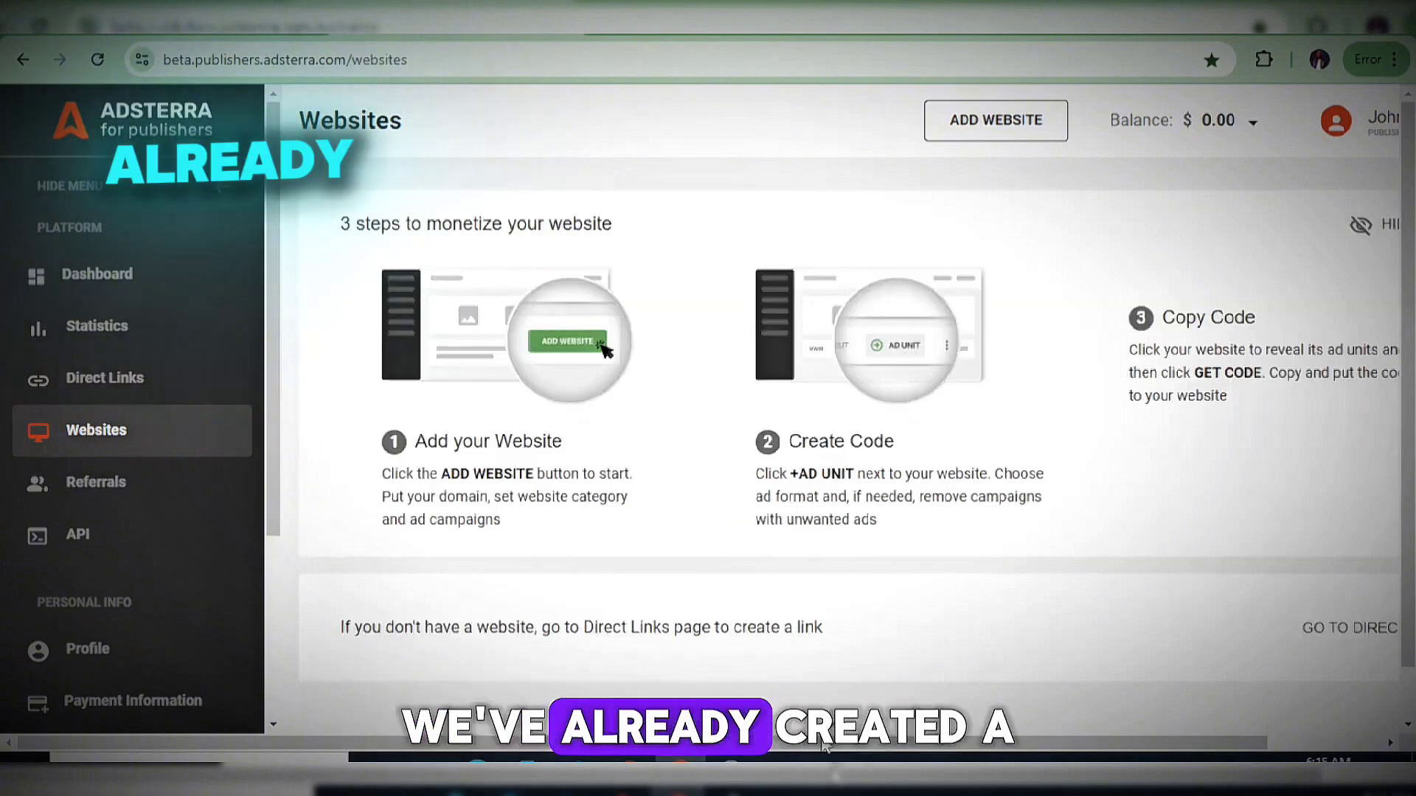
scroll(811, 749, right, 3)
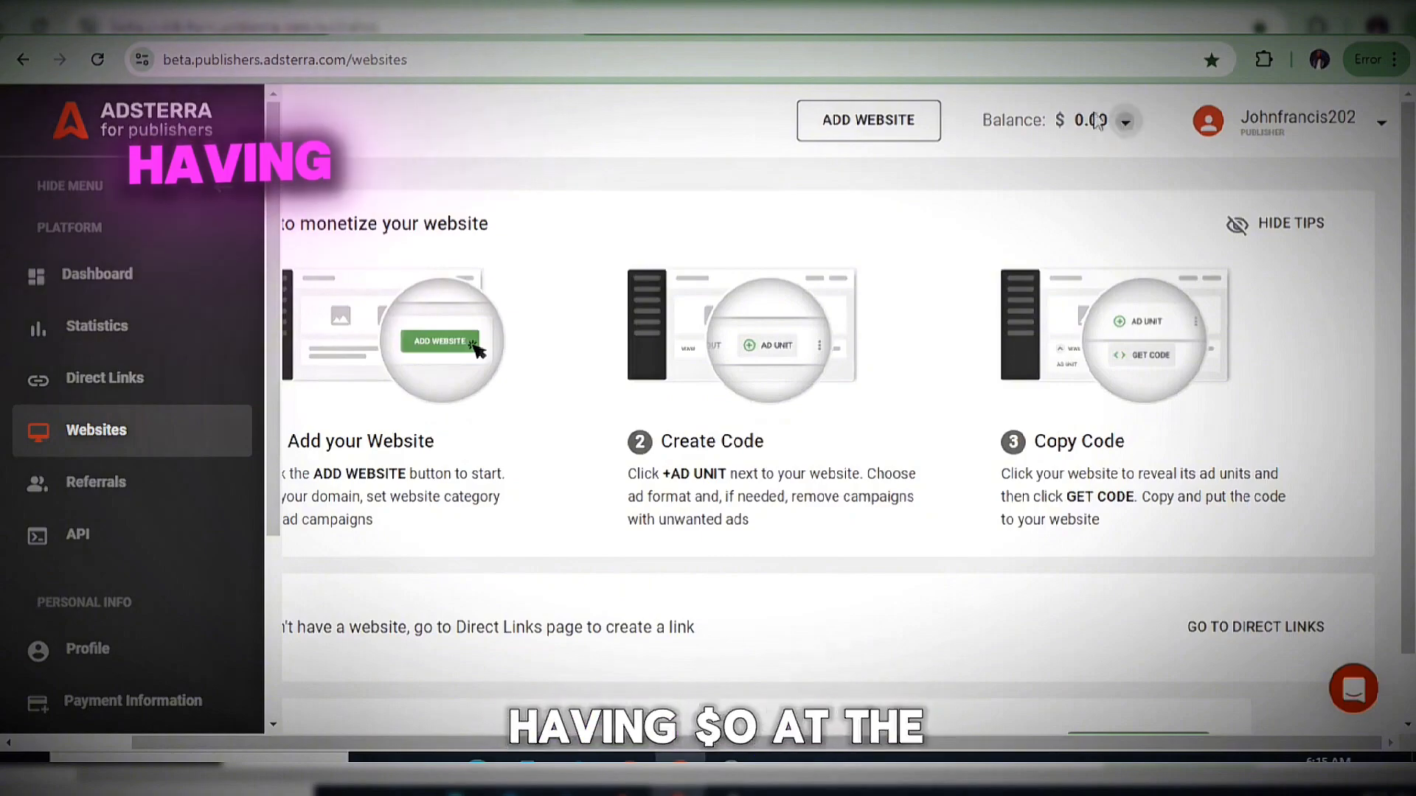
scroll(1102, 169, down, 1)
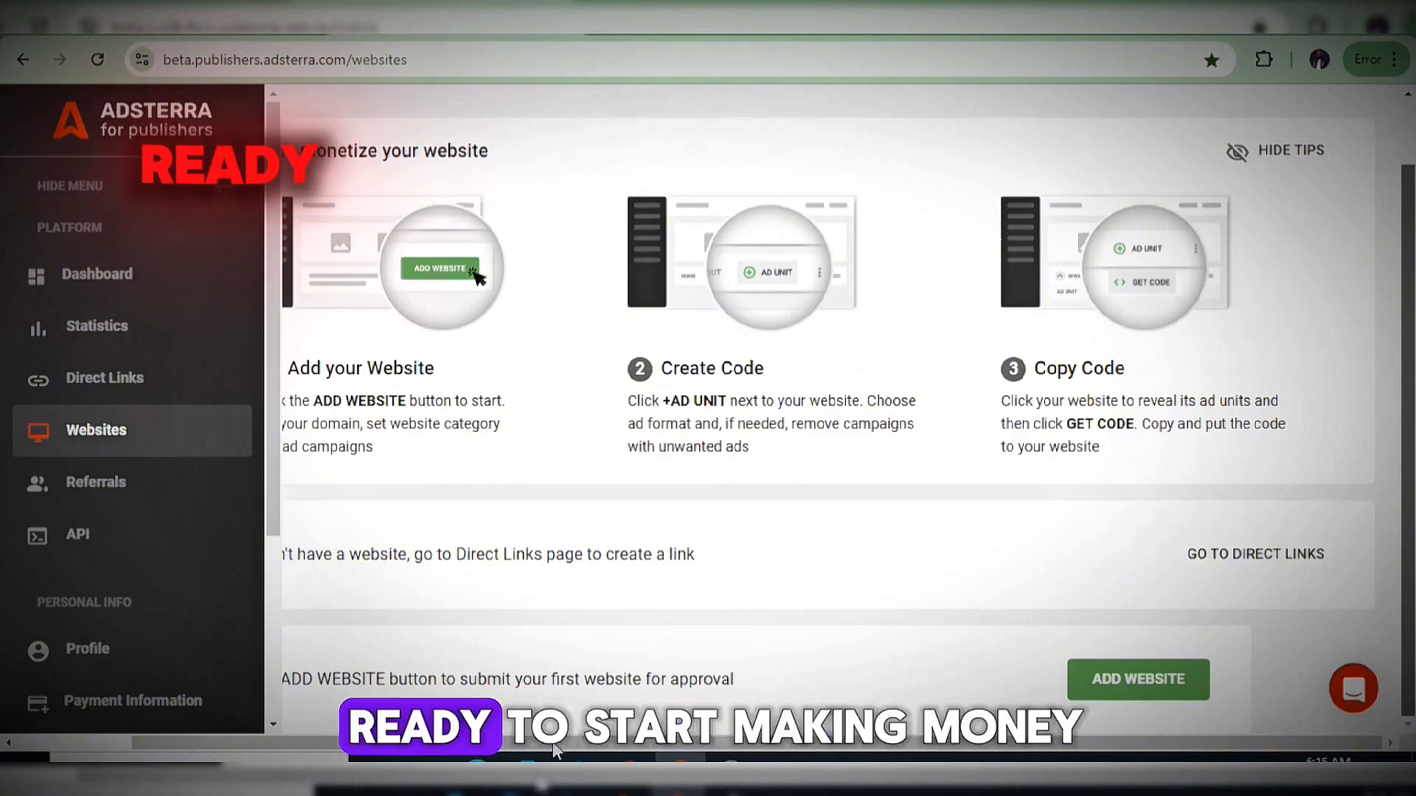
scroll(289, 687, left, 3)
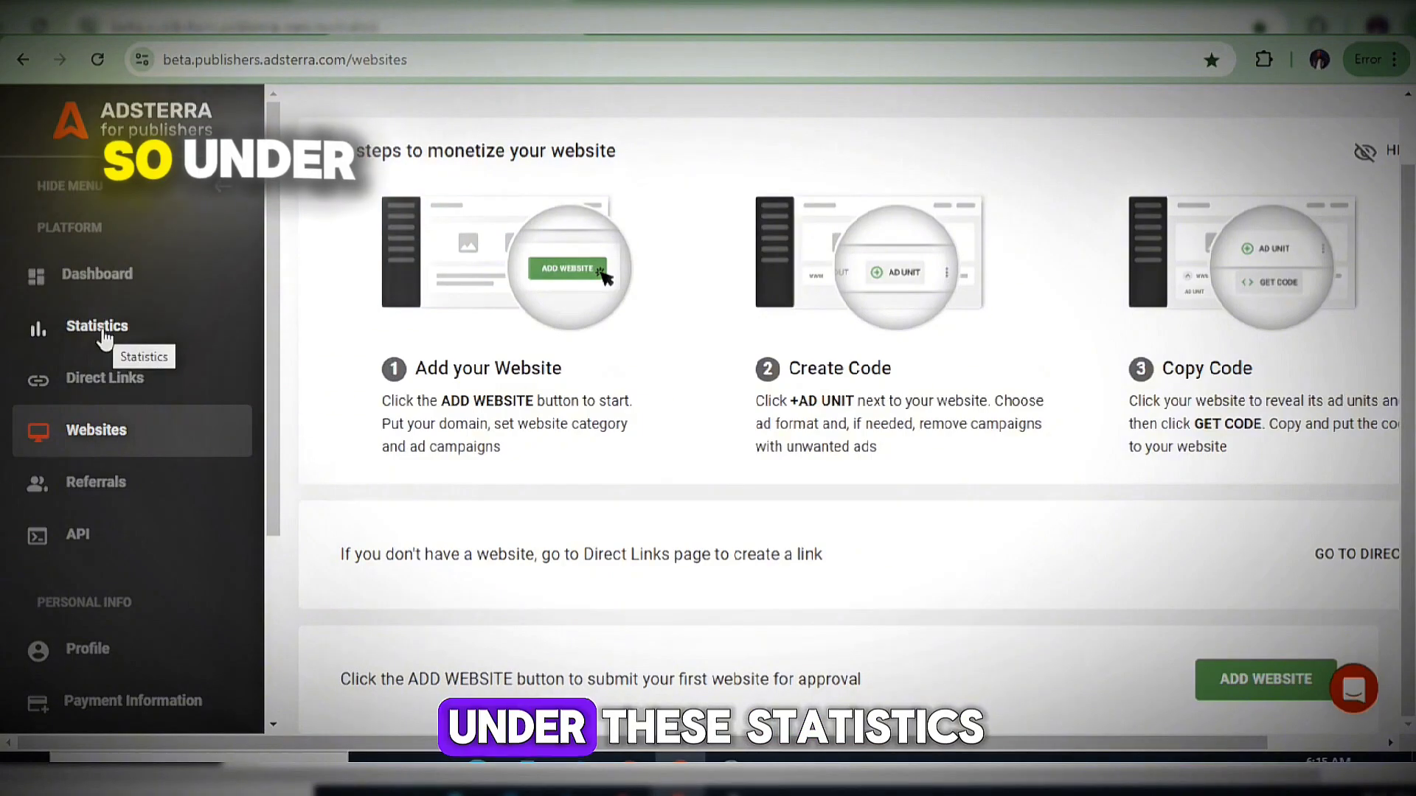
Check the empty Statistics page, then open the Direct Links page.
click(103, 332)
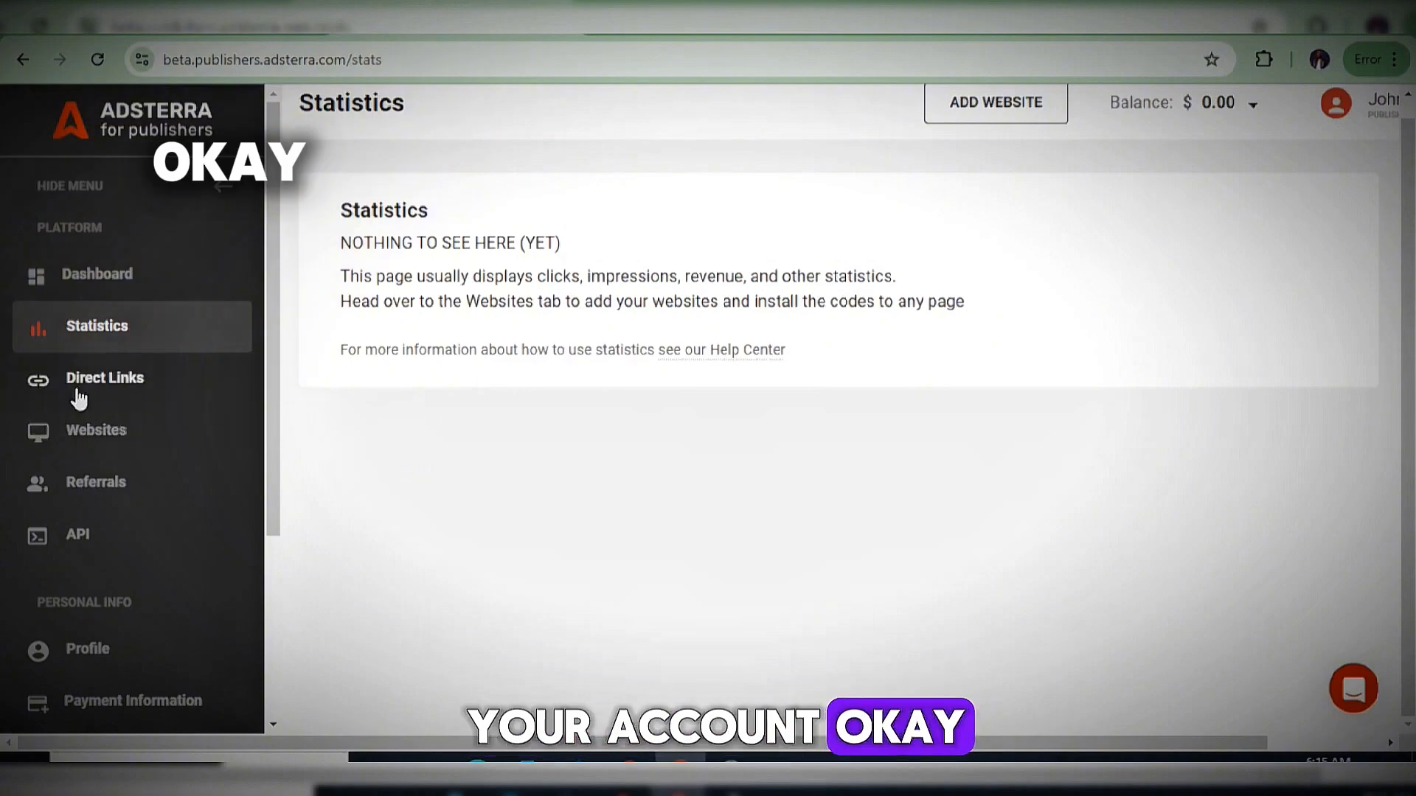
click(111, 398)
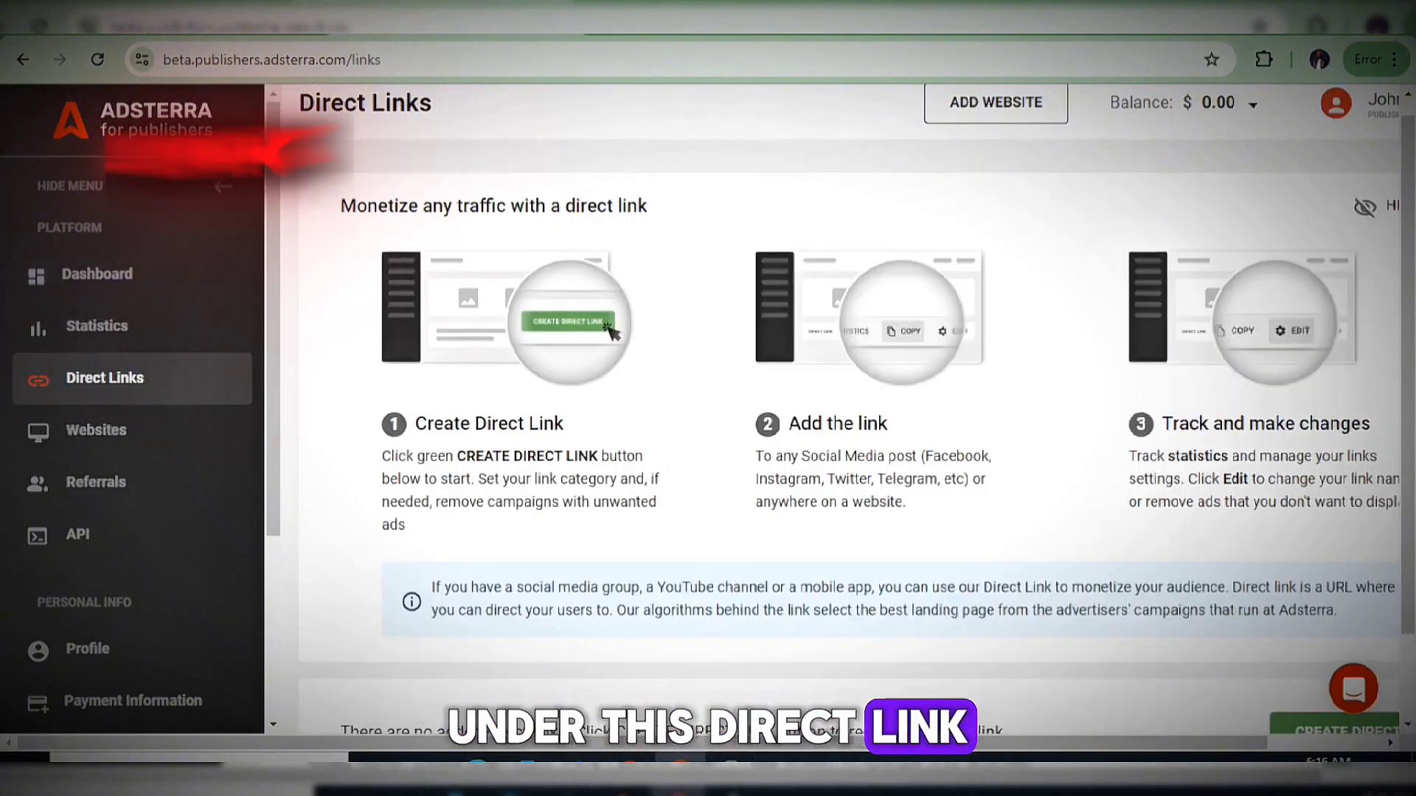
scroll(1180, 553, down, 1)
scroll(981, 741, right, 3)
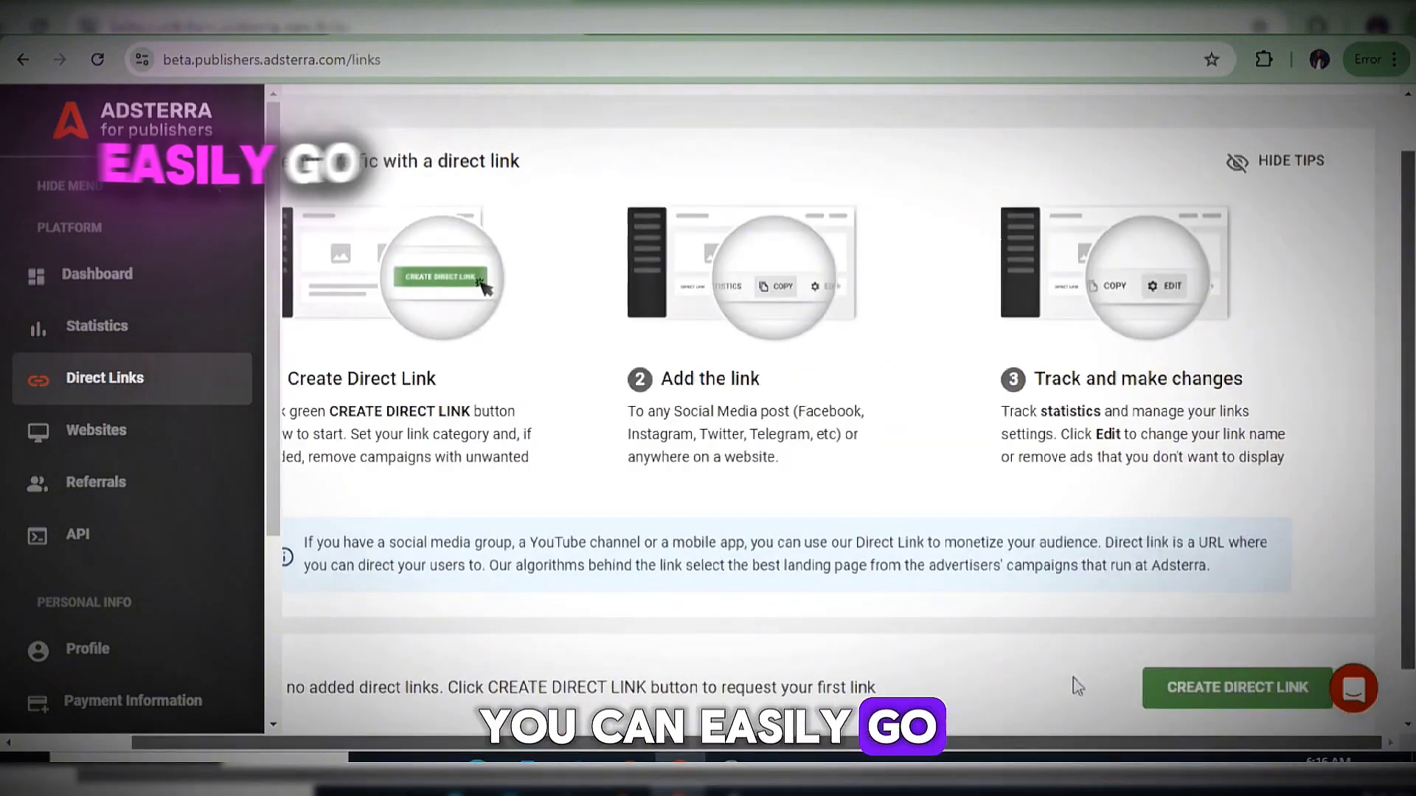
scroll(463, 716, left, 1)
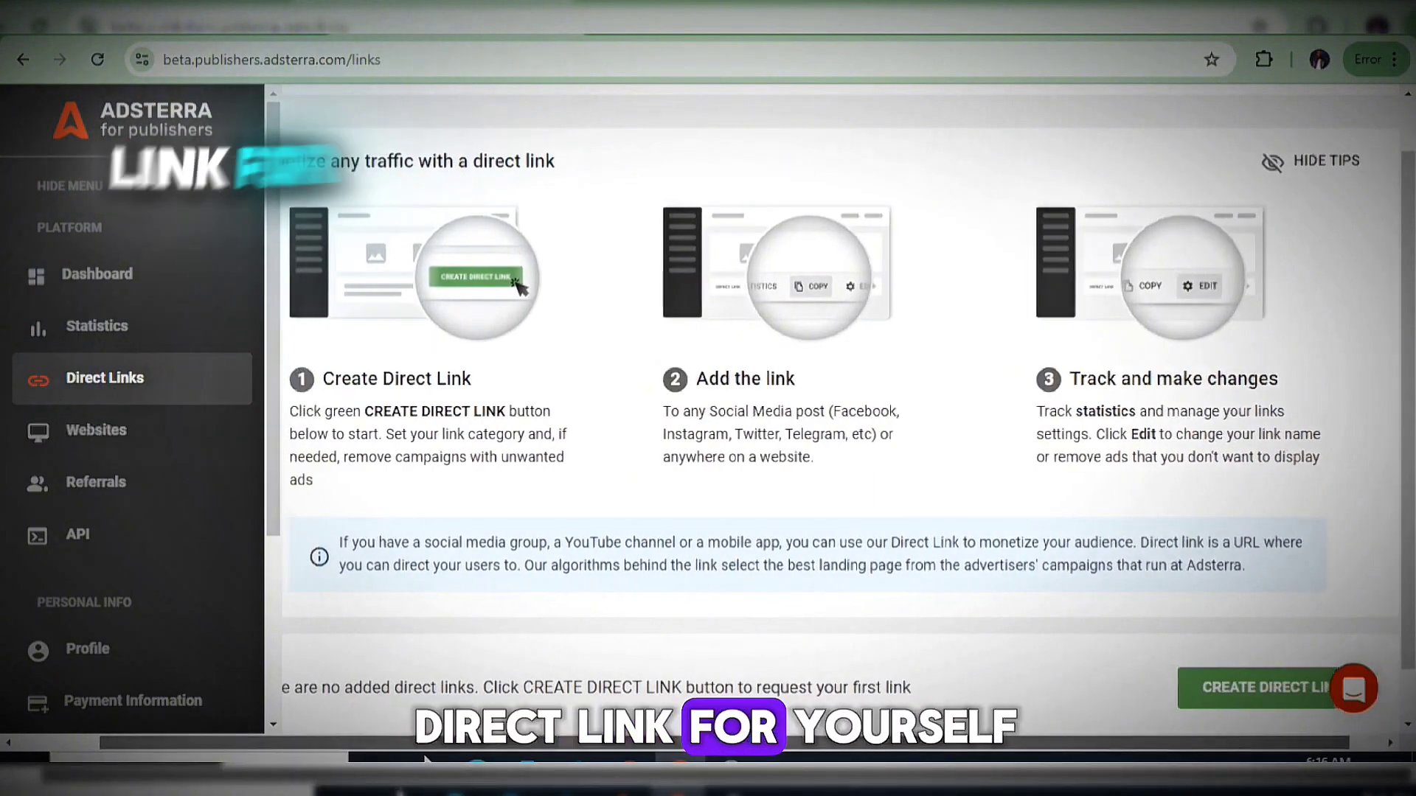
Highlight the direct-link step headings, including Add the link and Track and make changes.
drag(462, 379, 293, 377)
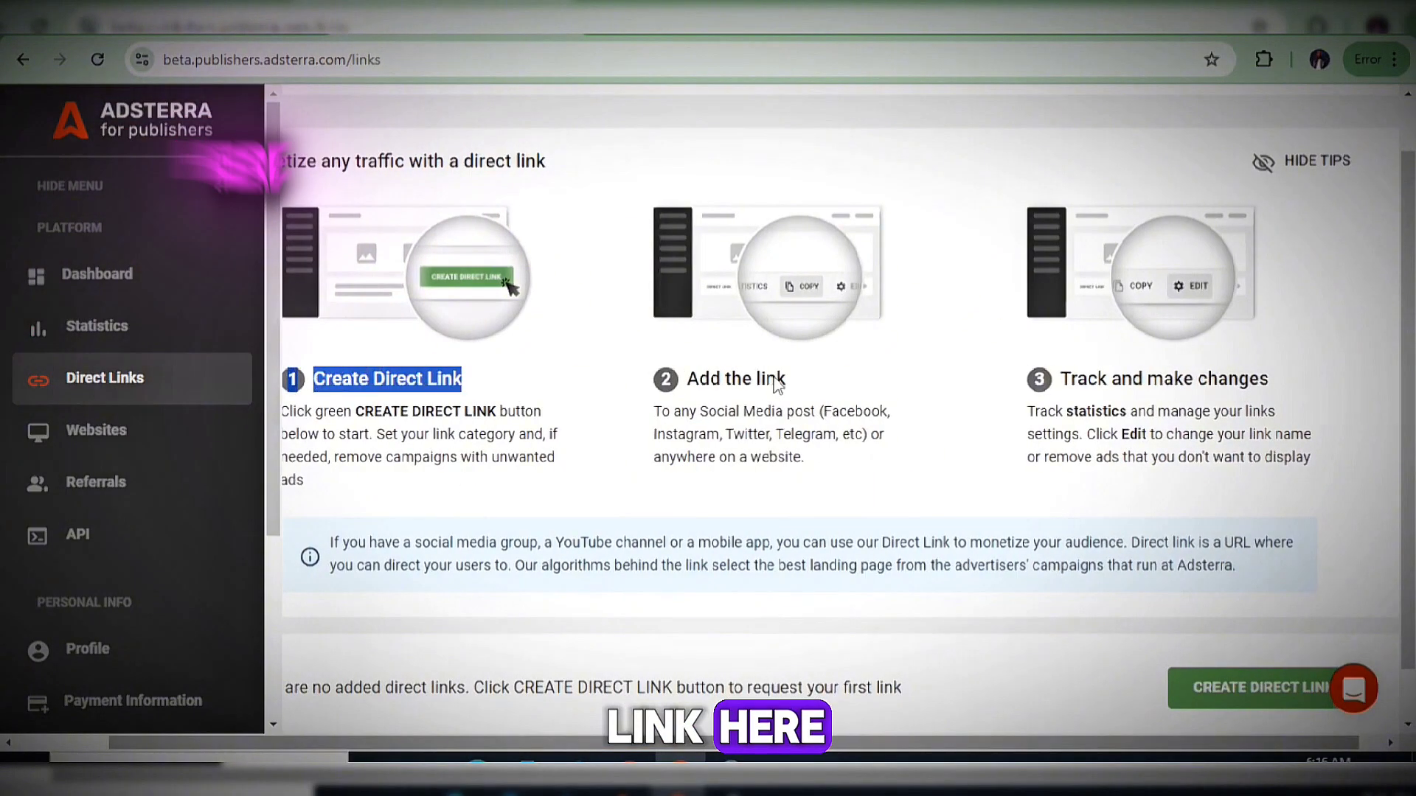
drag(784, 379, 688, 380)
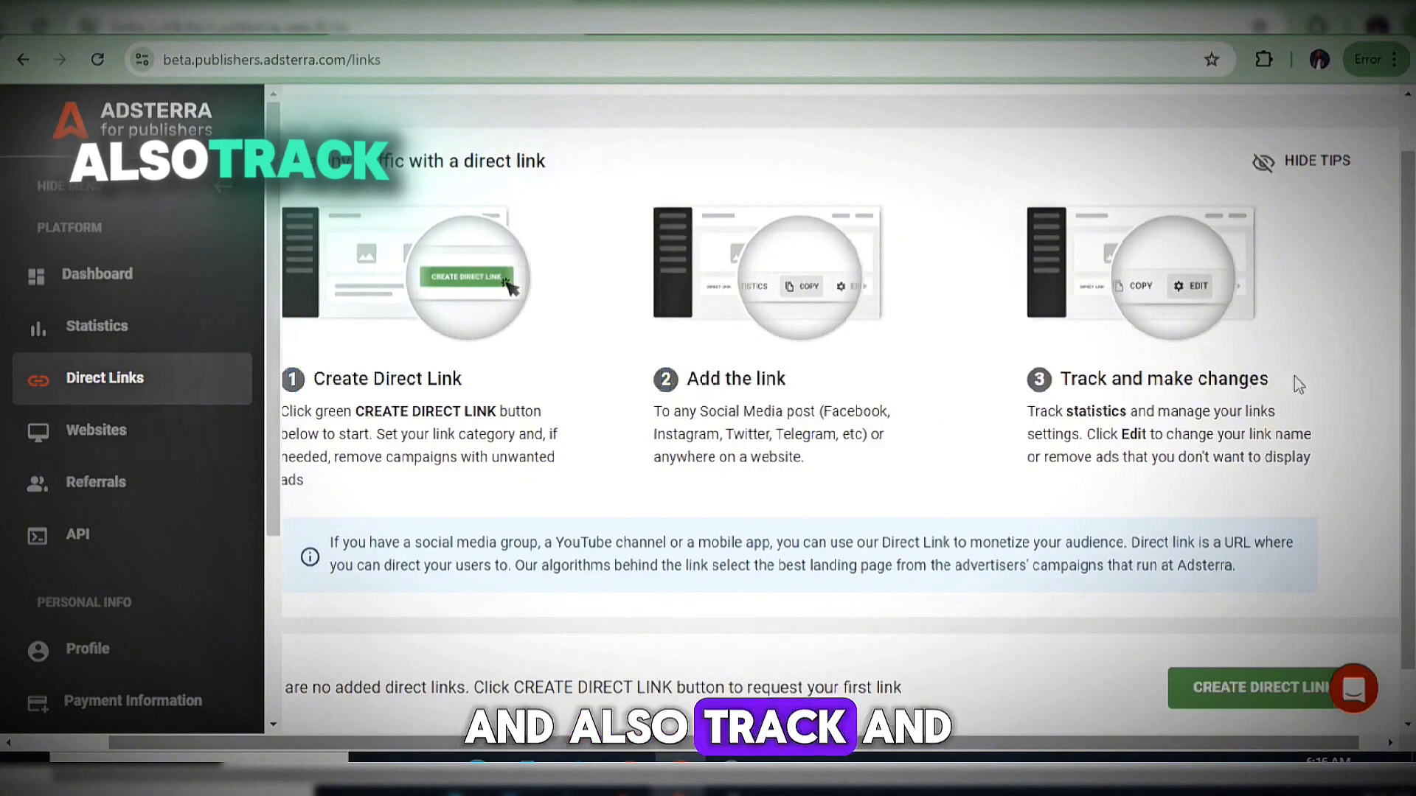
drag(1299, 385, 1047, 381)
click(988, 441)
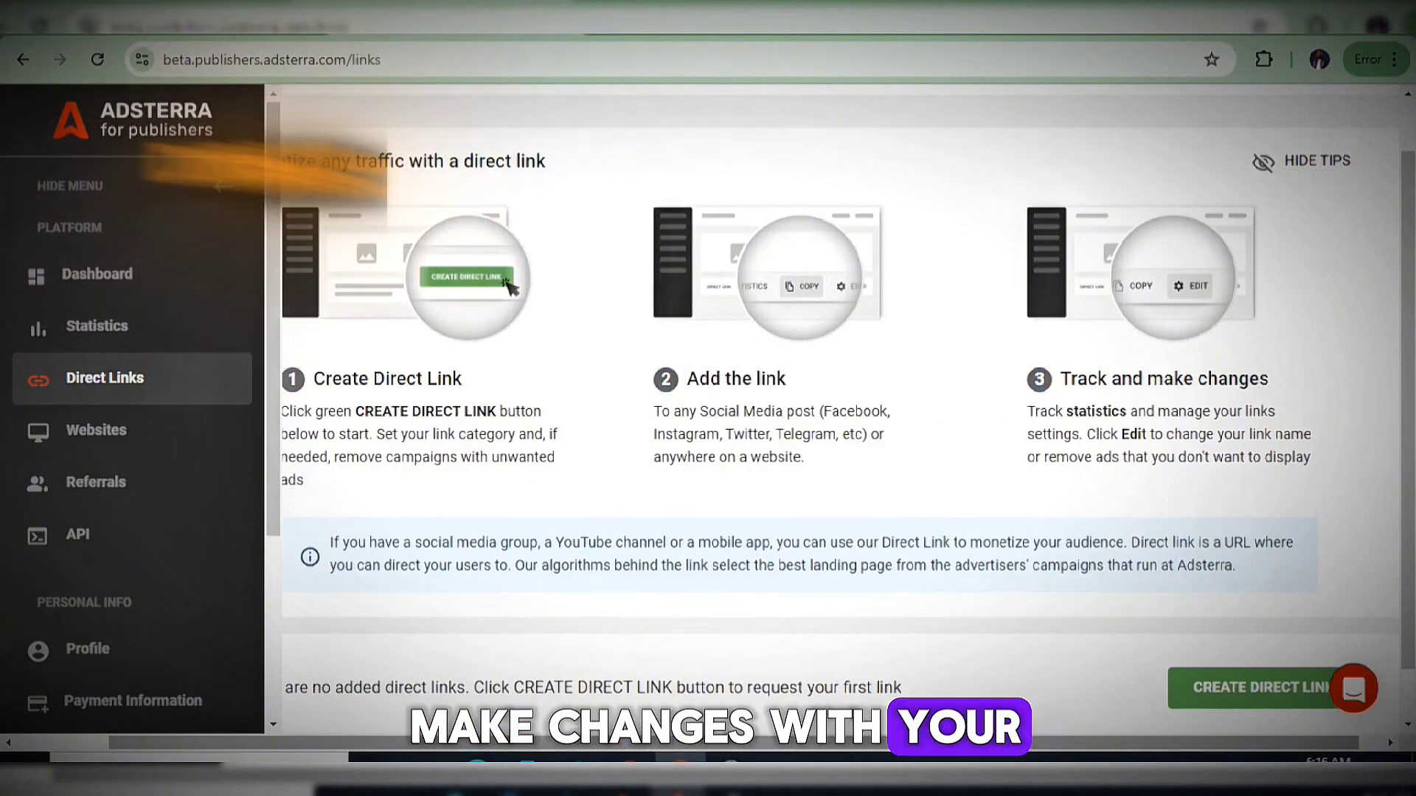
scroll(848, 425, down, 1)
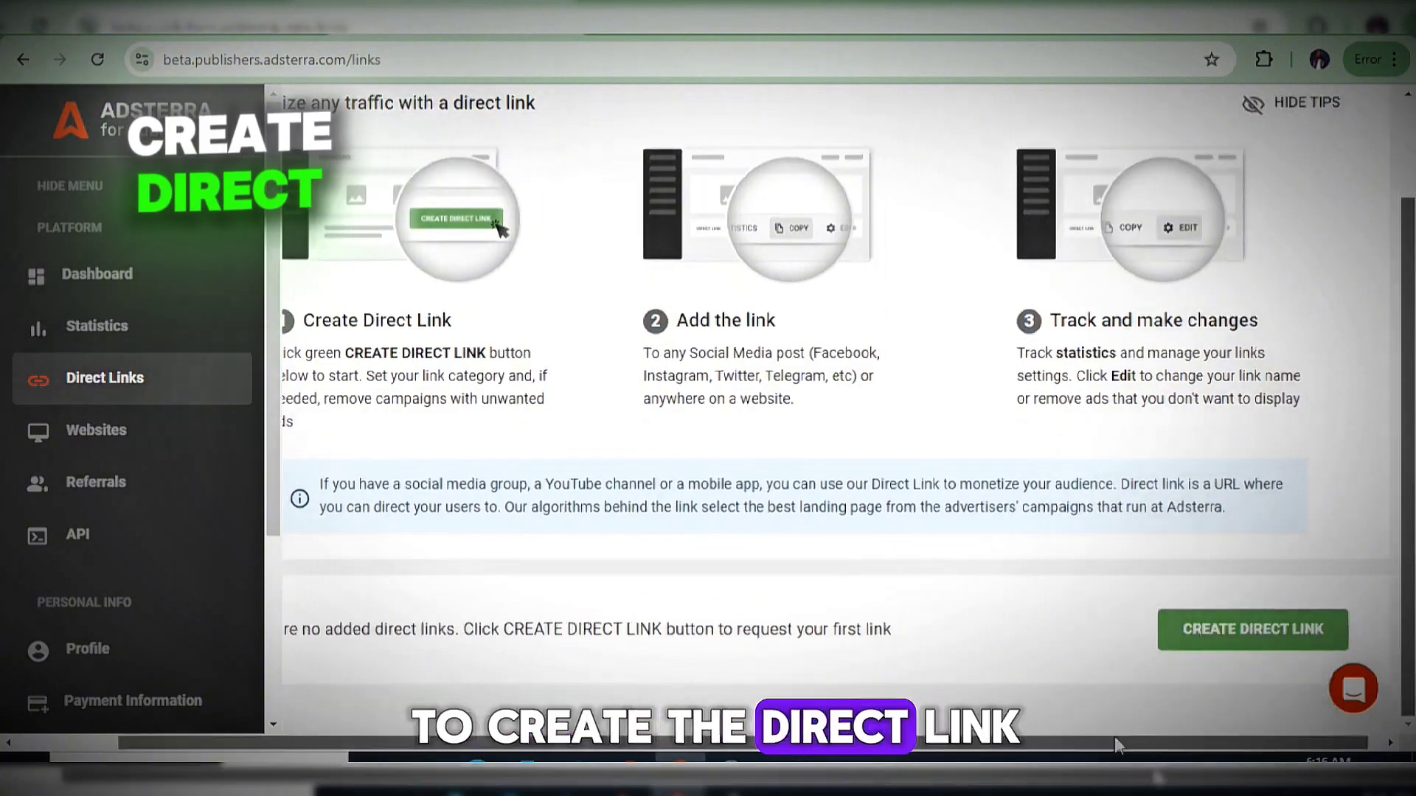
scroll(64, 435, left, 3)
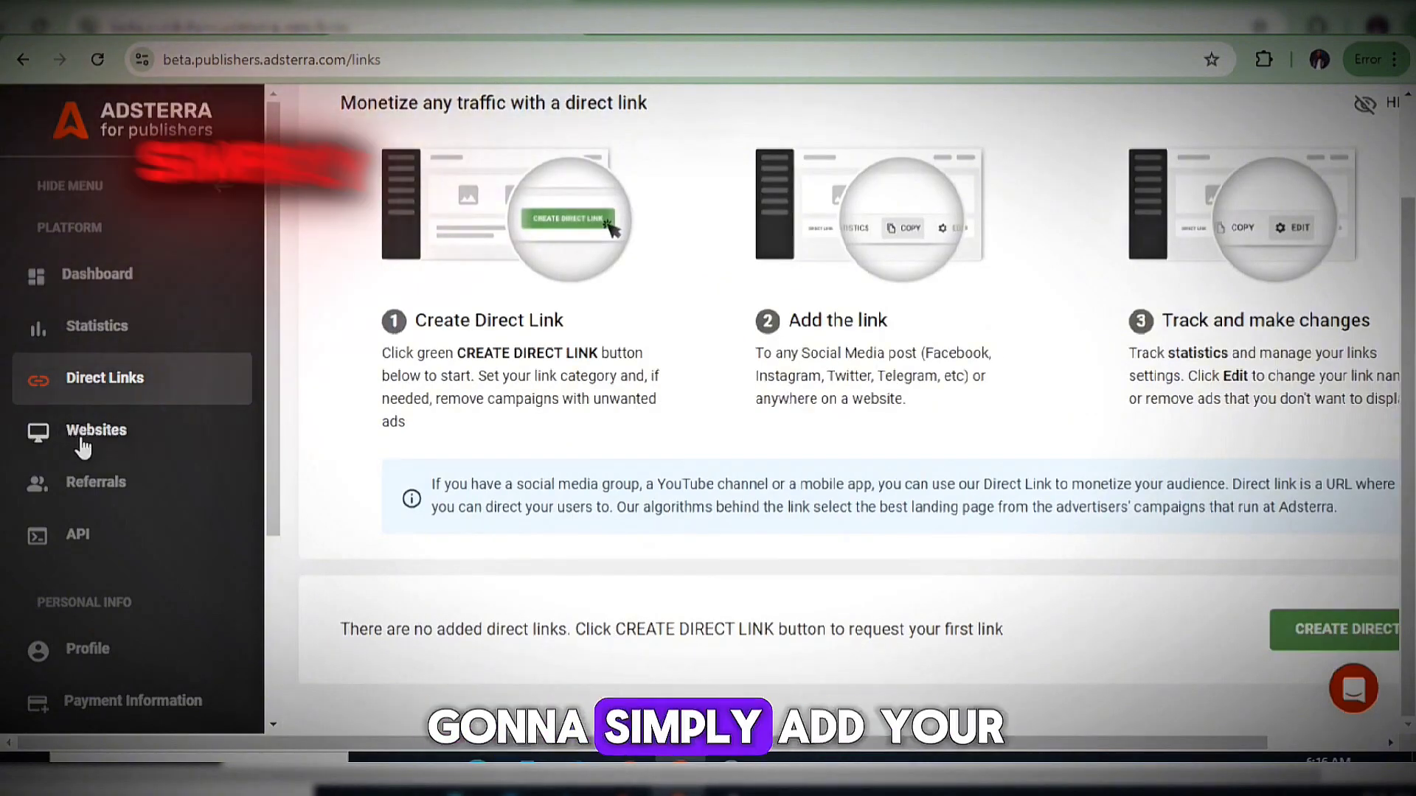
Load the blog website in a new Chrome tab using the address bar's autocomplete.
click(83, 442)
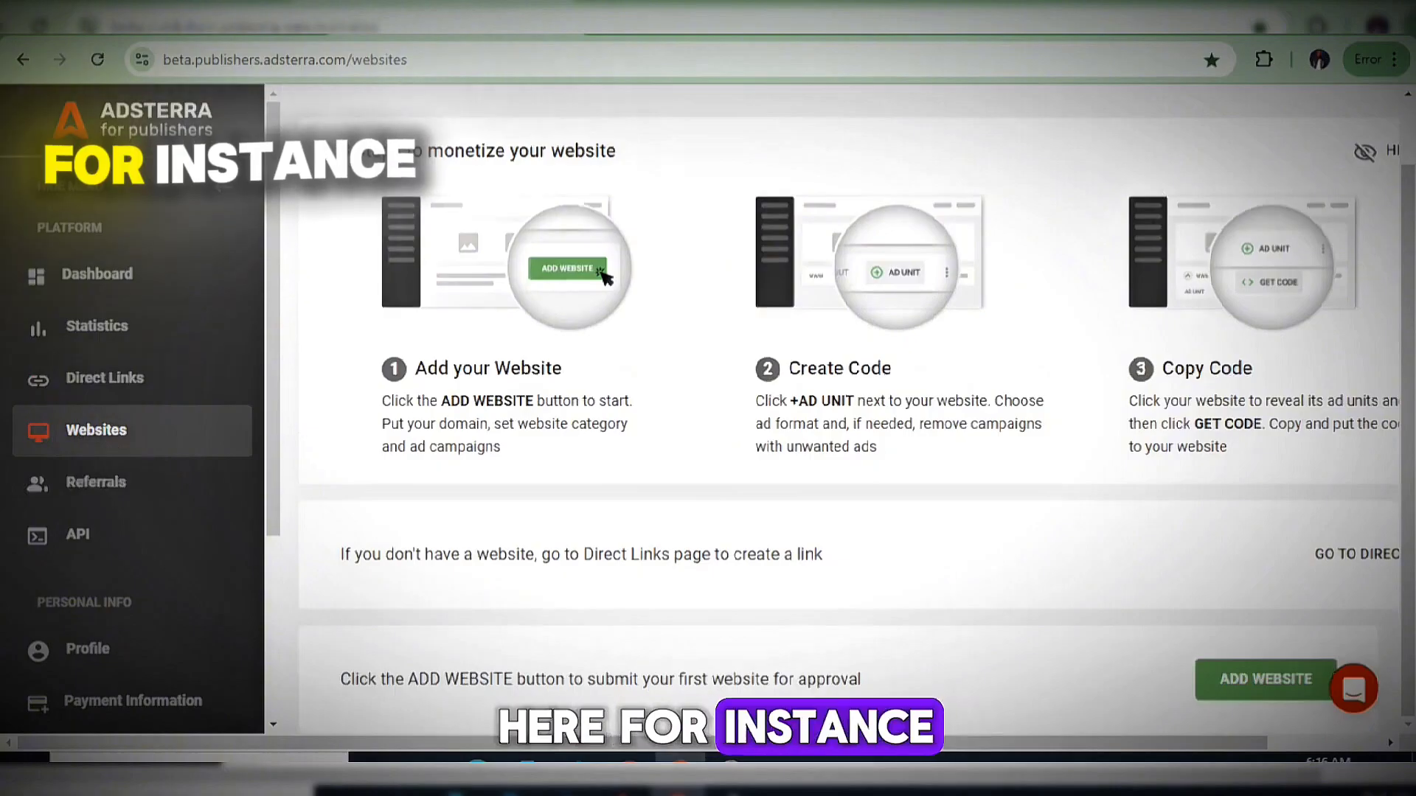
key(ctrl+t)
click(941, 74)
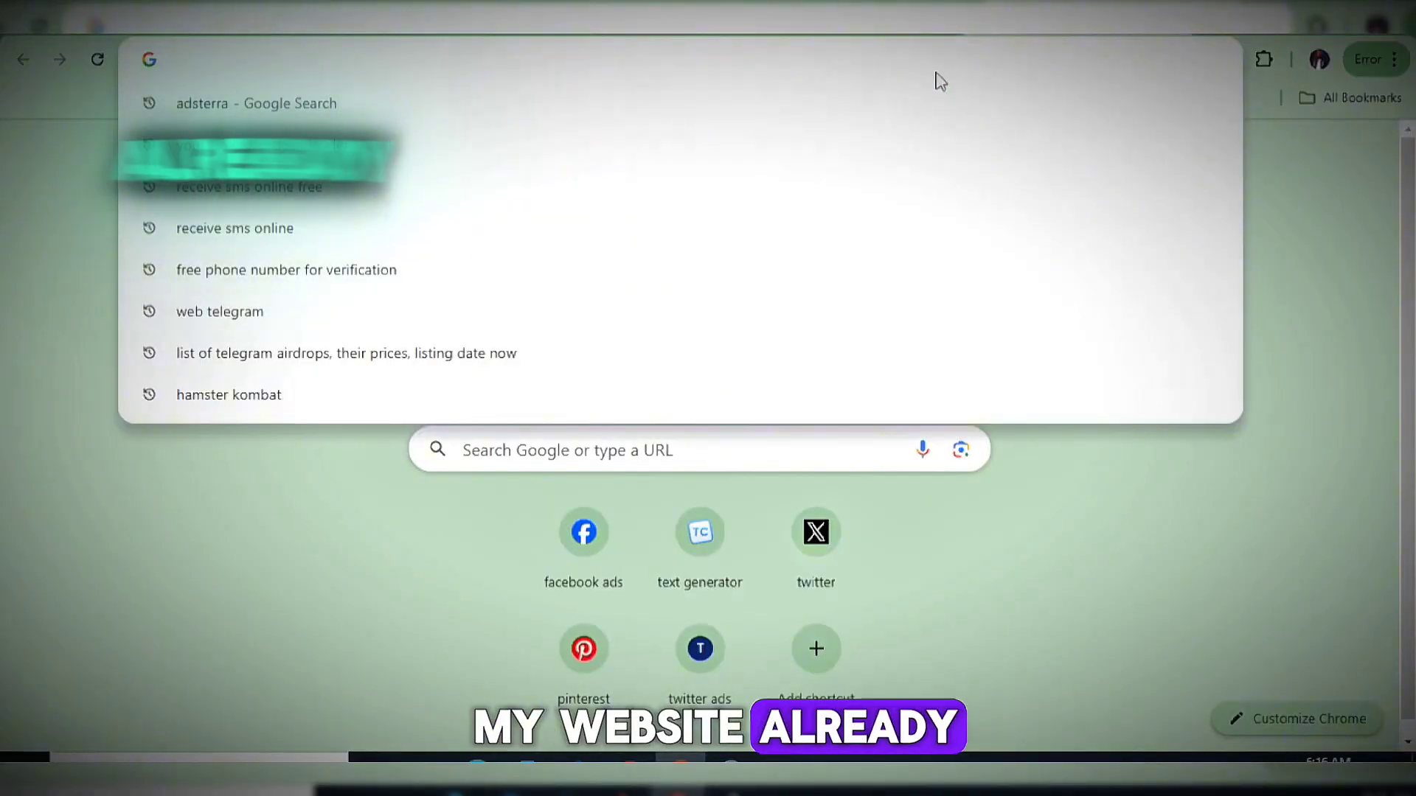
text(m)
key(Return)
scroll(410, 234, down, 5)
scroll(410, 235, up, 5)
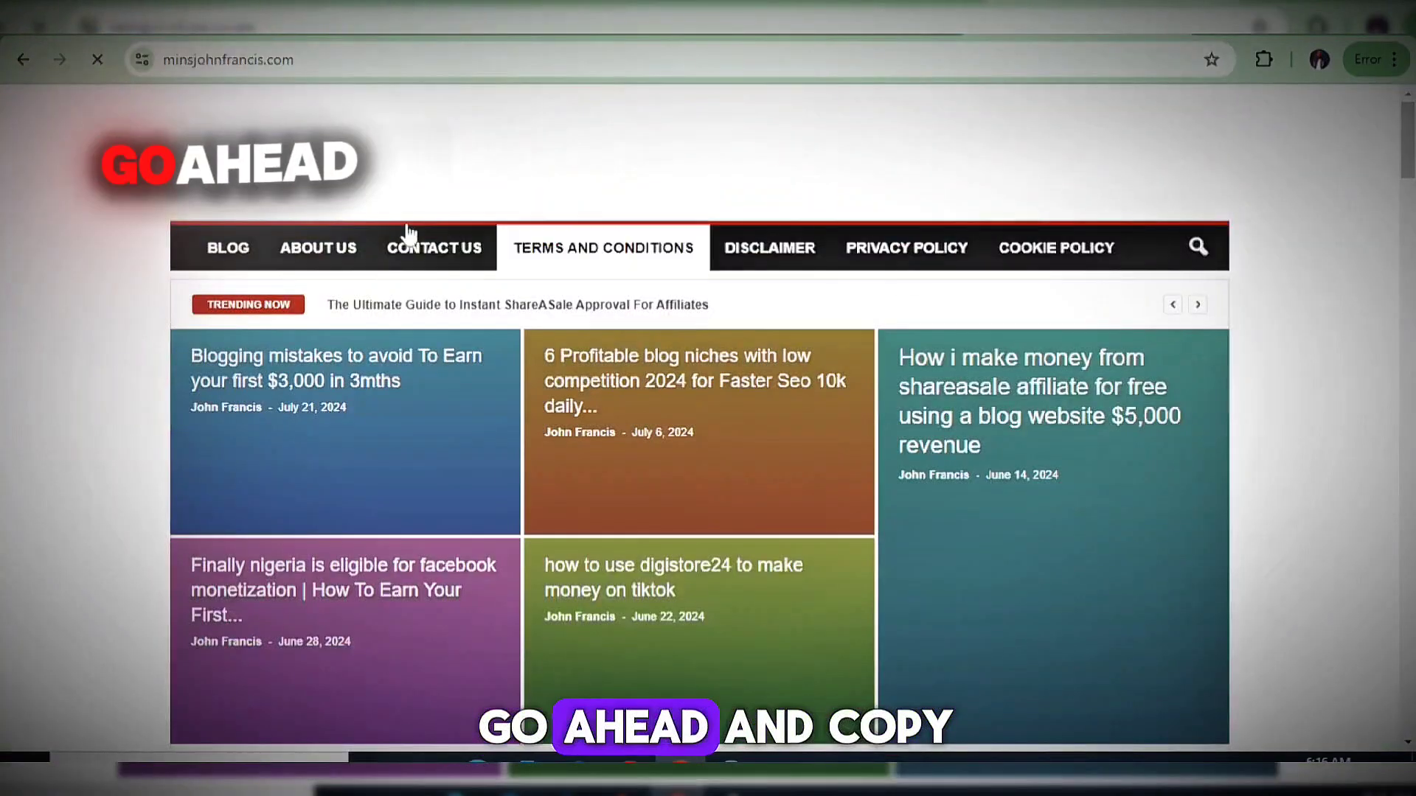
Copy the blog's web address and return to the Adsterra publishers Websites tab.
click(254, 59)
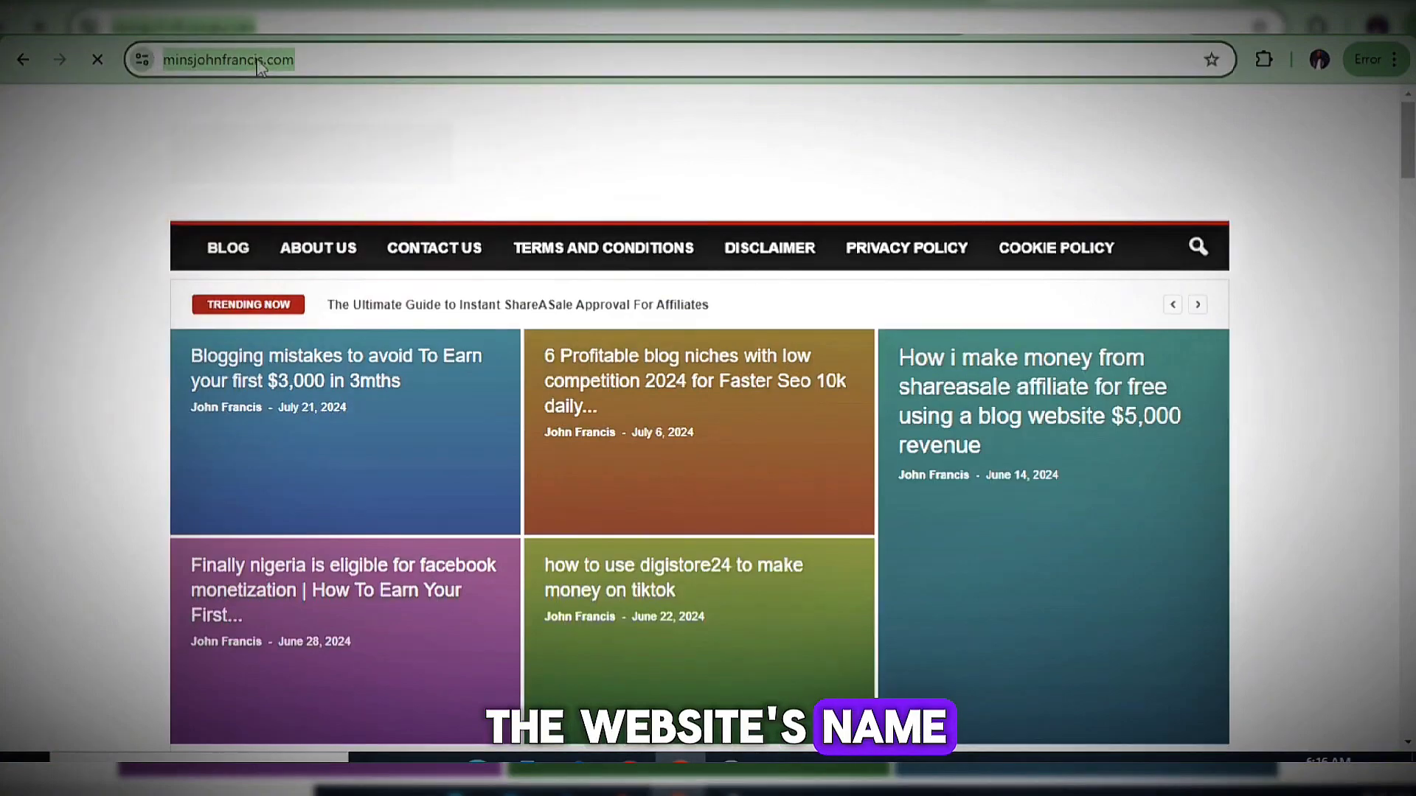
right_click(251, 71)
click(336, 252)
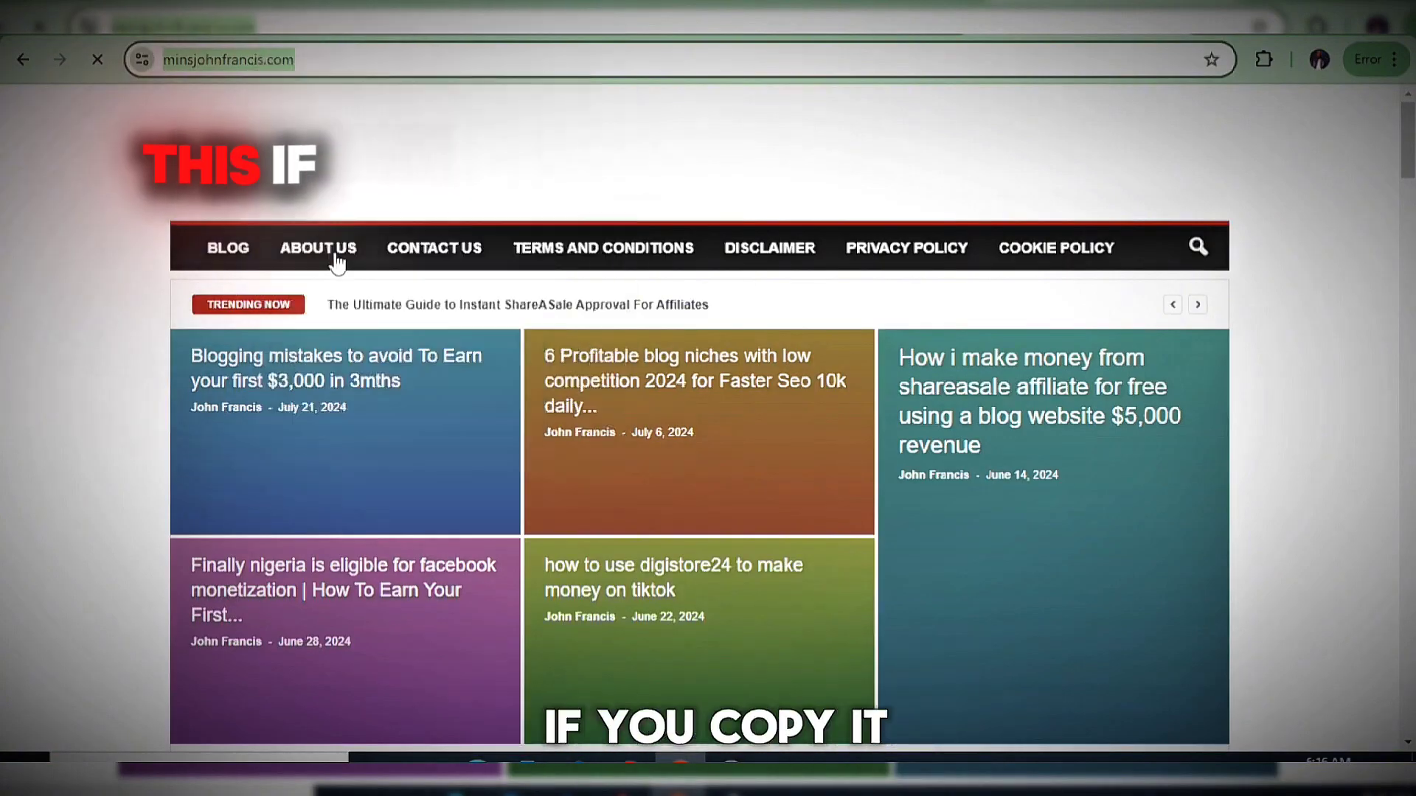
click(405, 37)
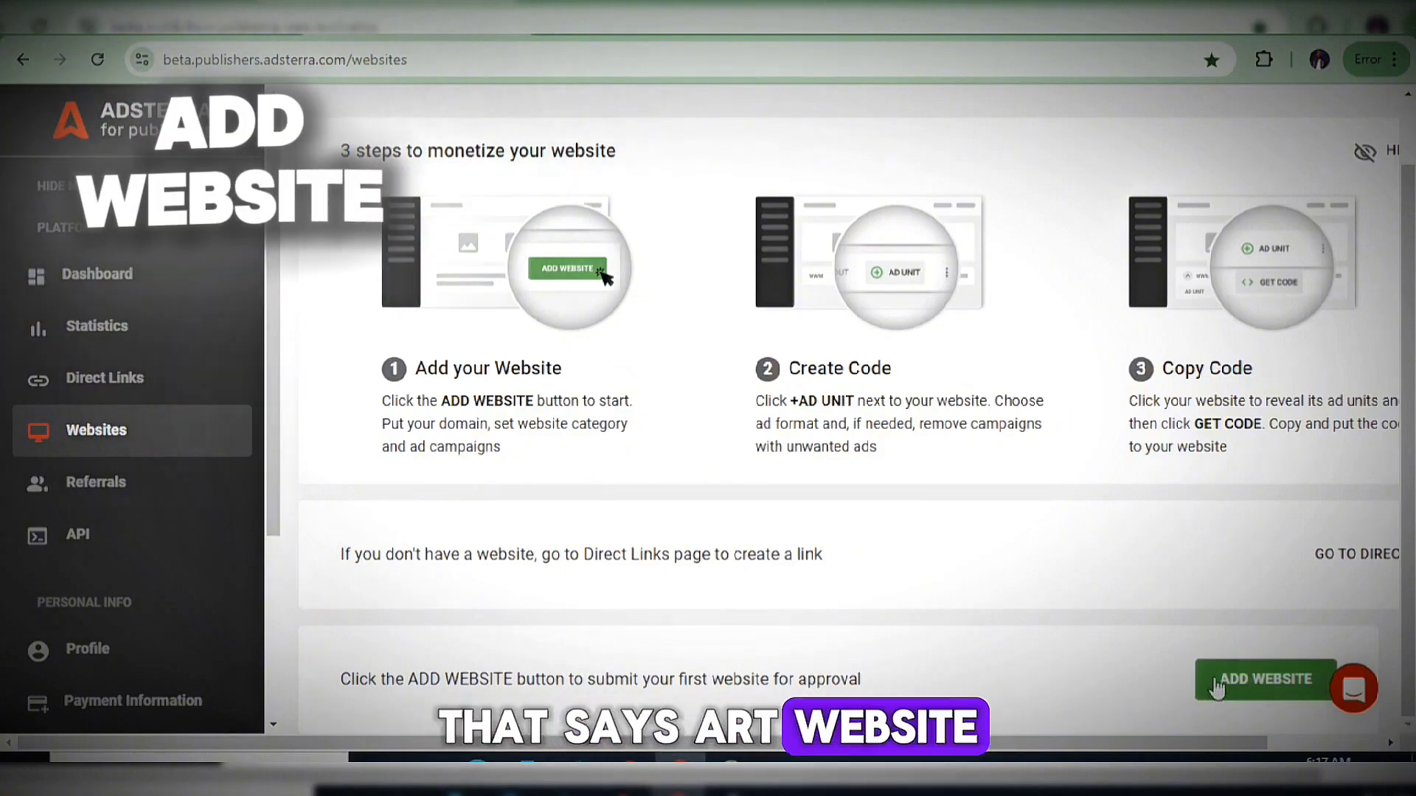
Add a new website and paste the blog's address, removing the trailing slash.
click(1267, 697)
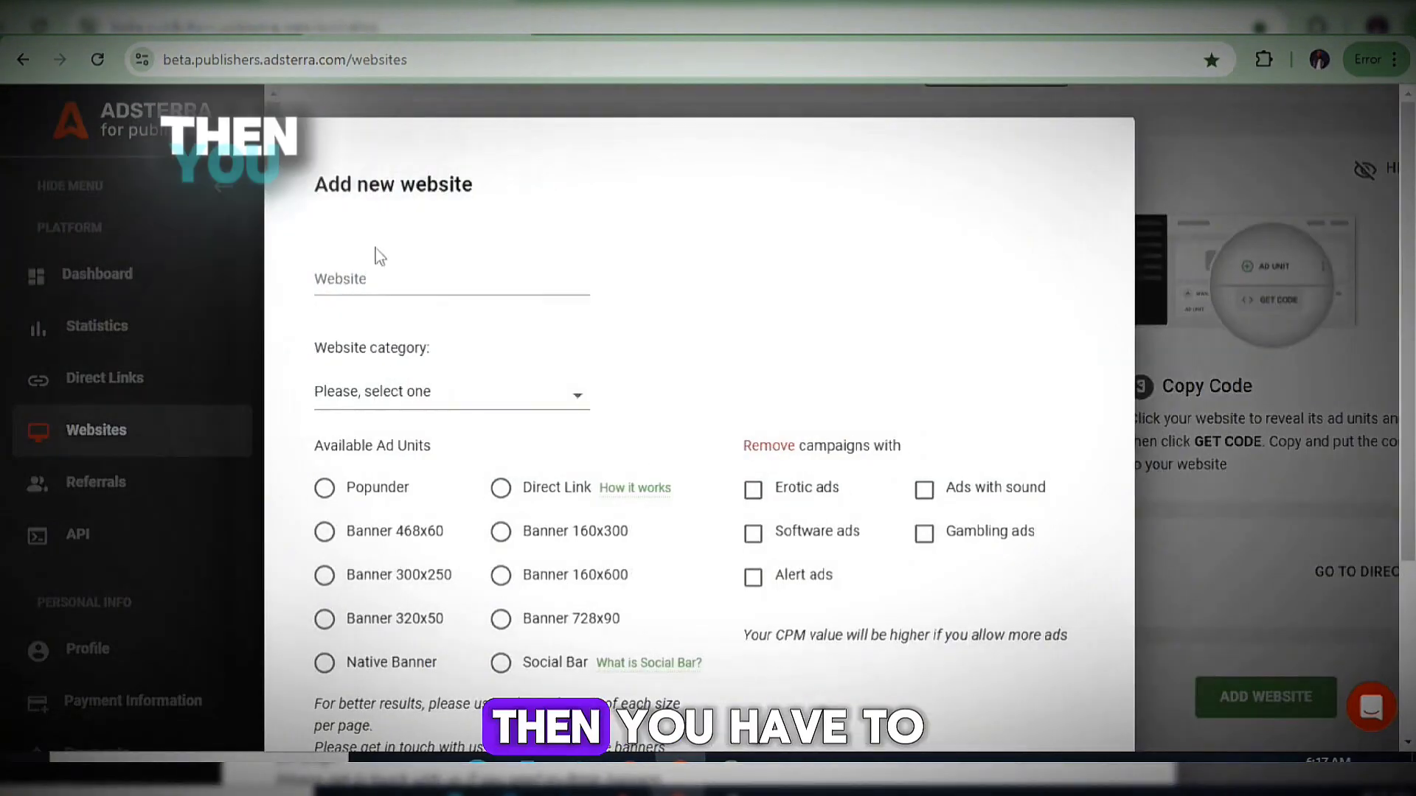
click(394, 281)
right_click(393, 281)
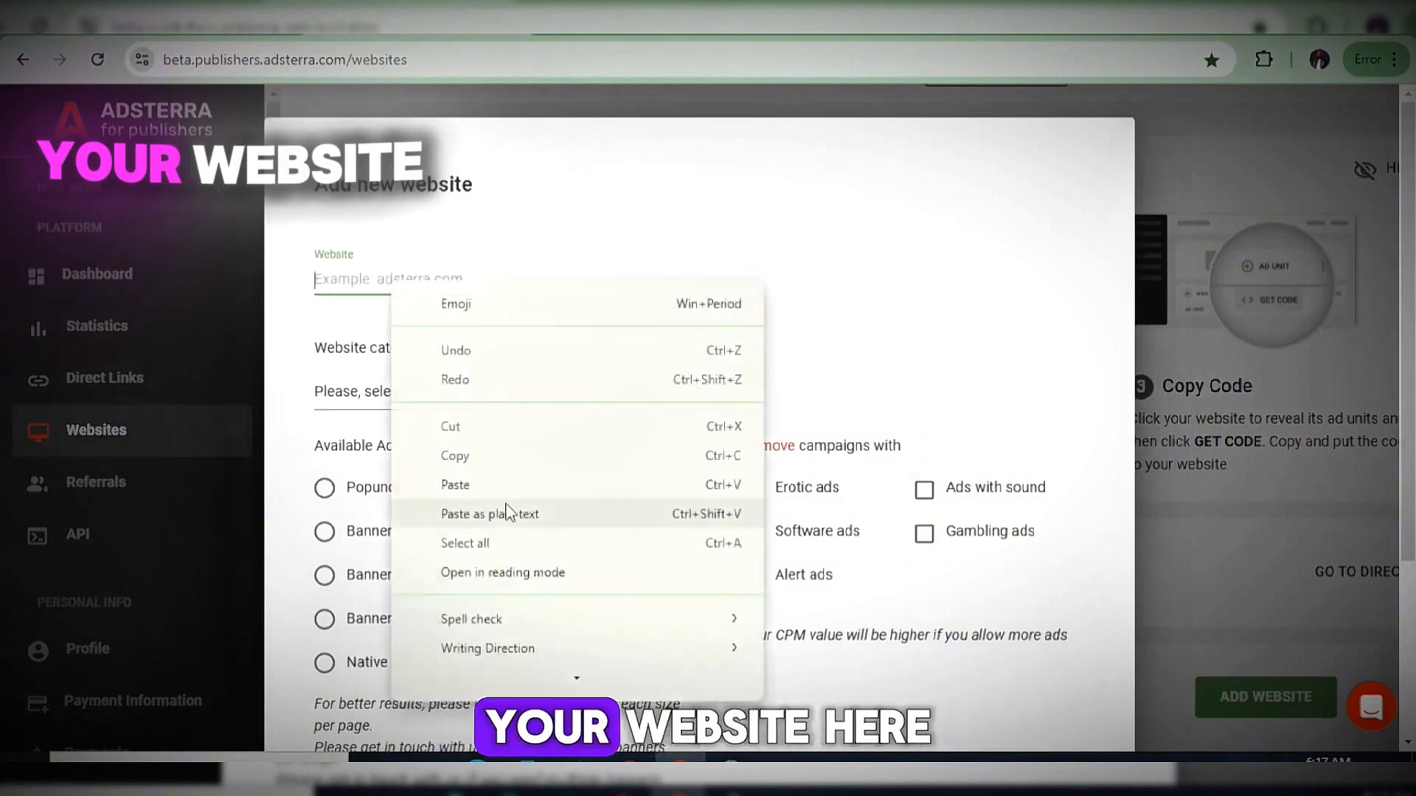
click(455, 484)
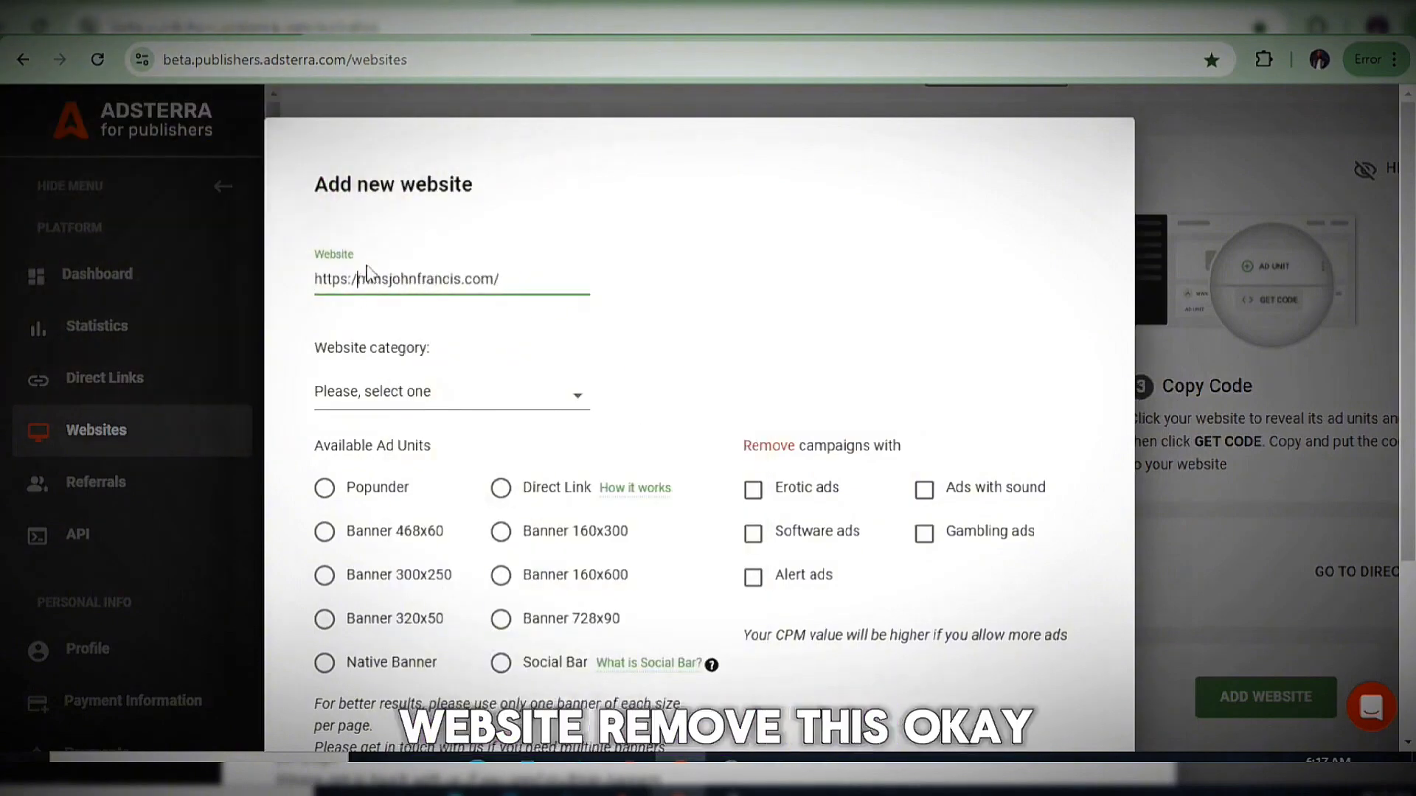
click(478, 278)
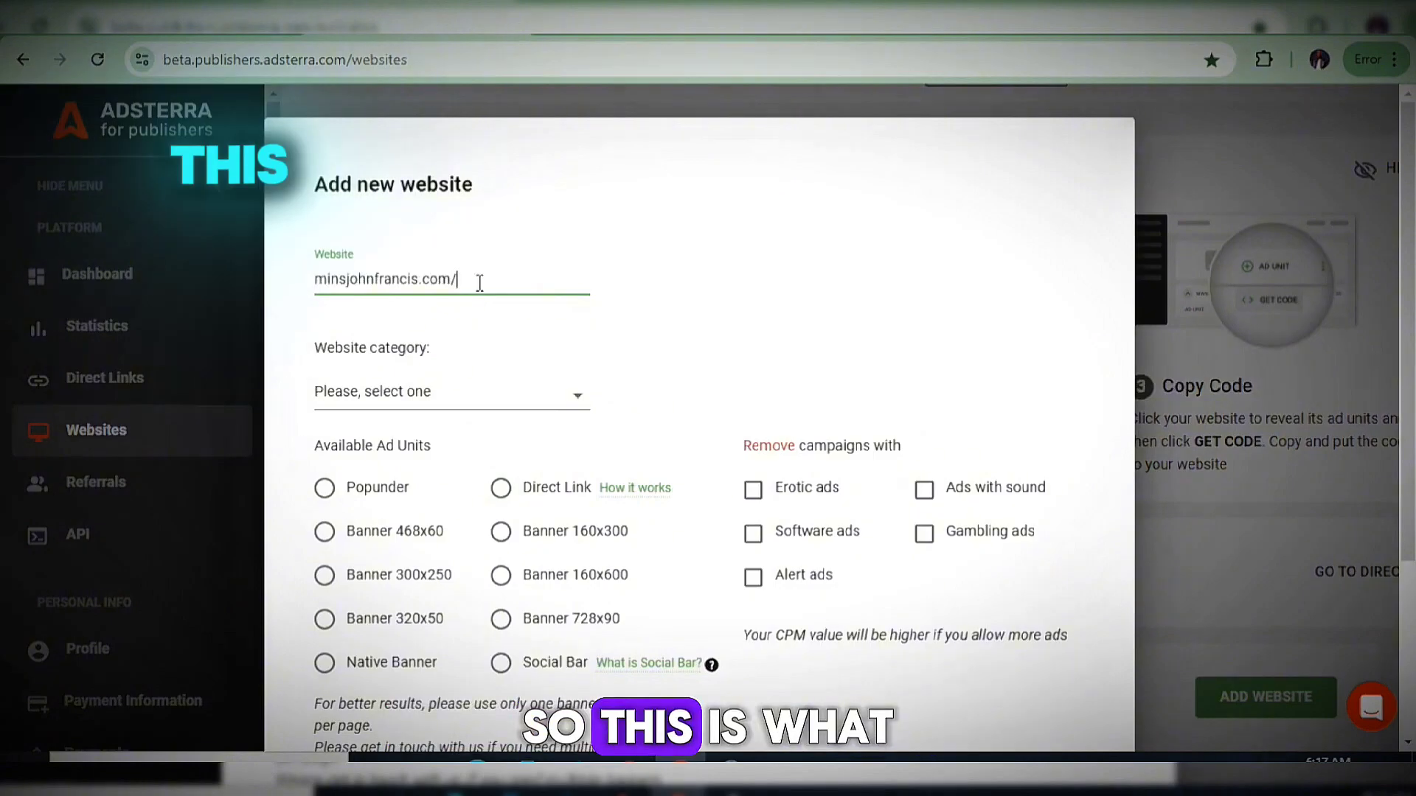
key(BackSpace)
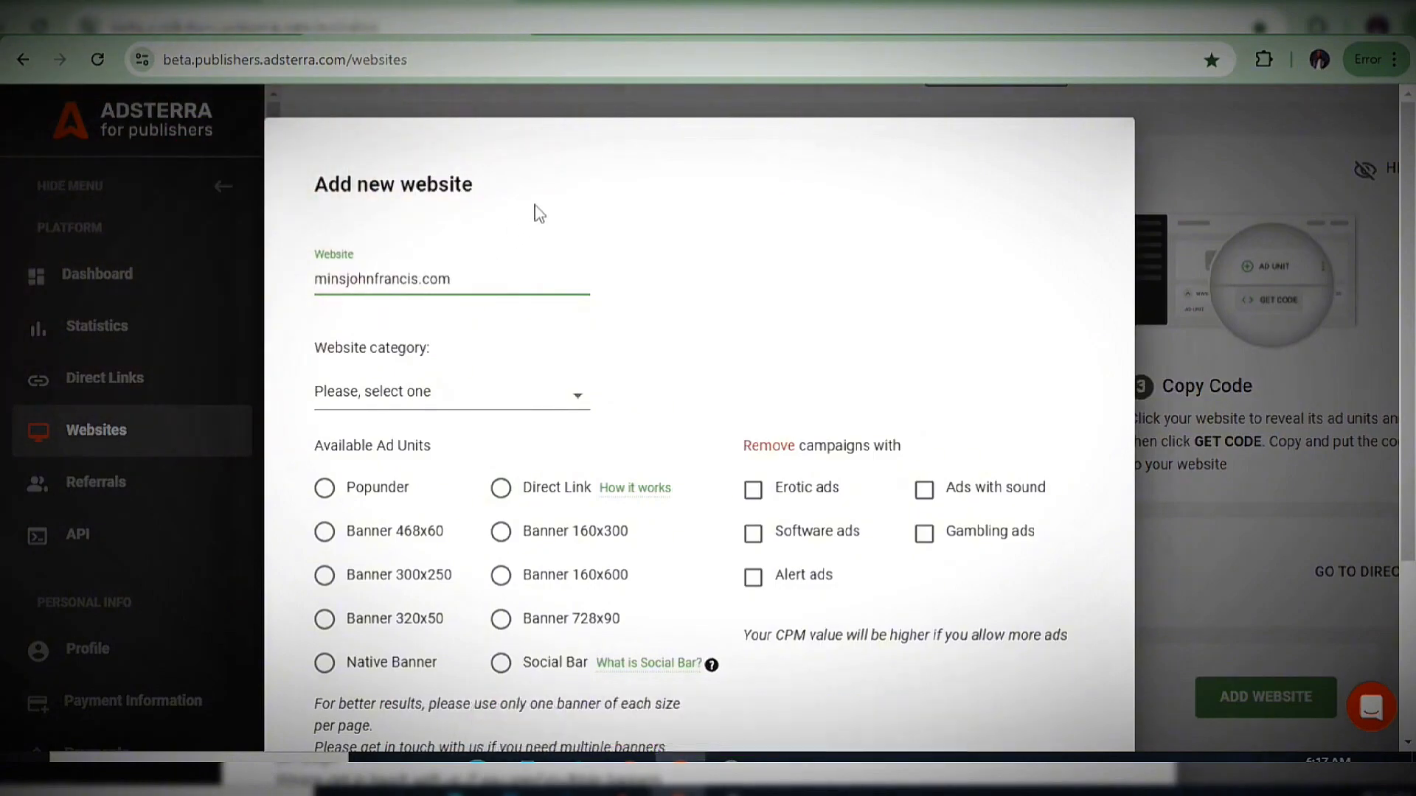
Pick Social as the website category from the category dropdown.
click(560, 405)
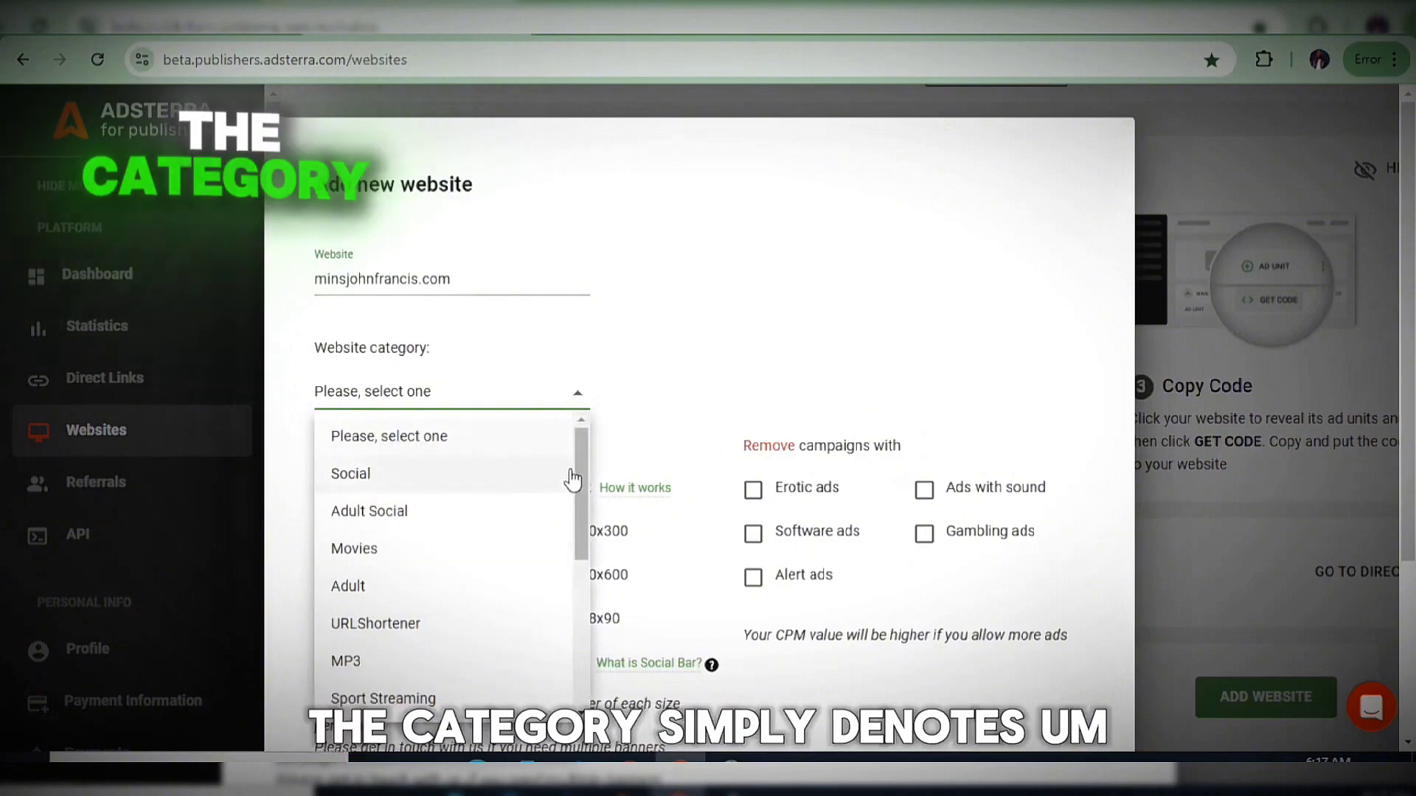
drag(579, 477, 587, 673)
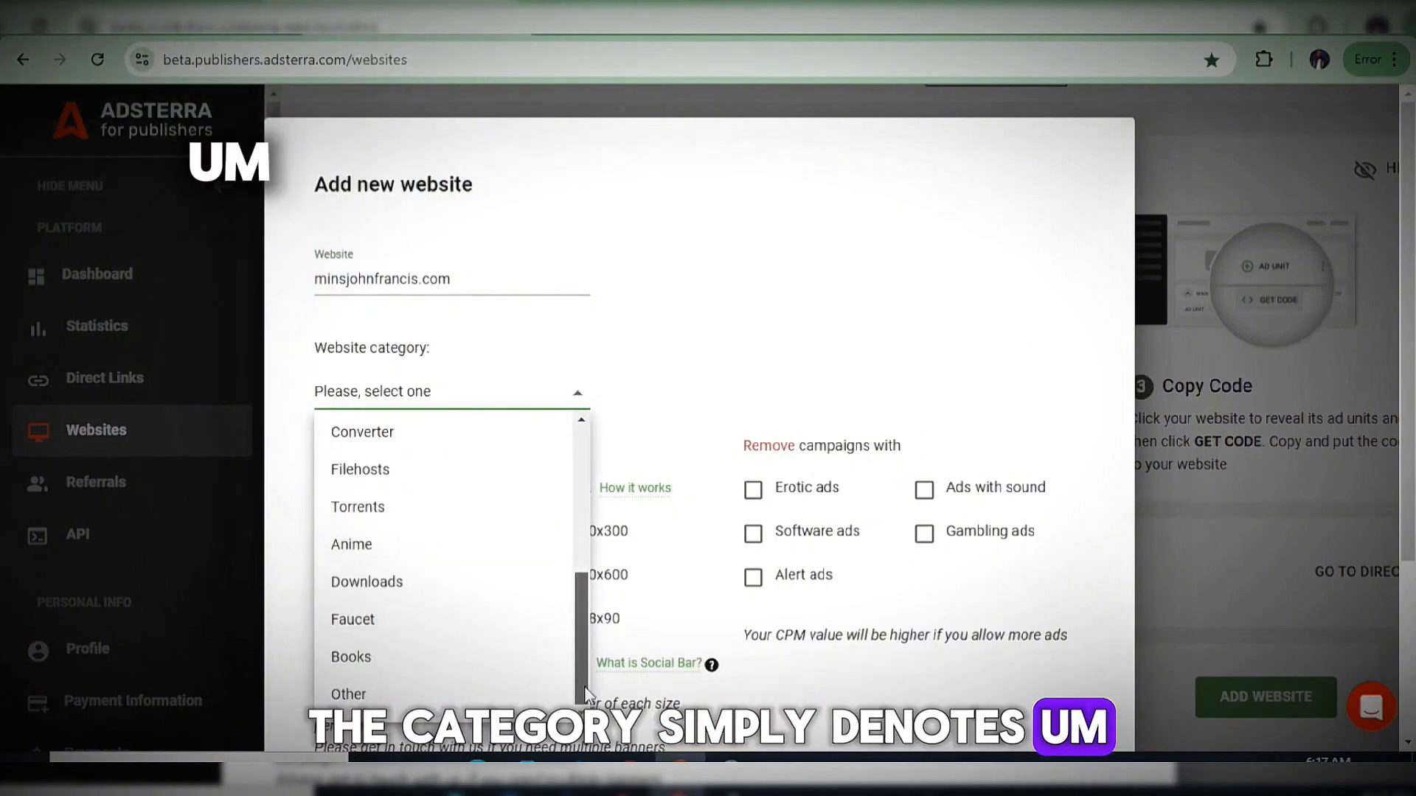
scroll(565, 612, up, 1)
scroll(565, 612, up, 6)
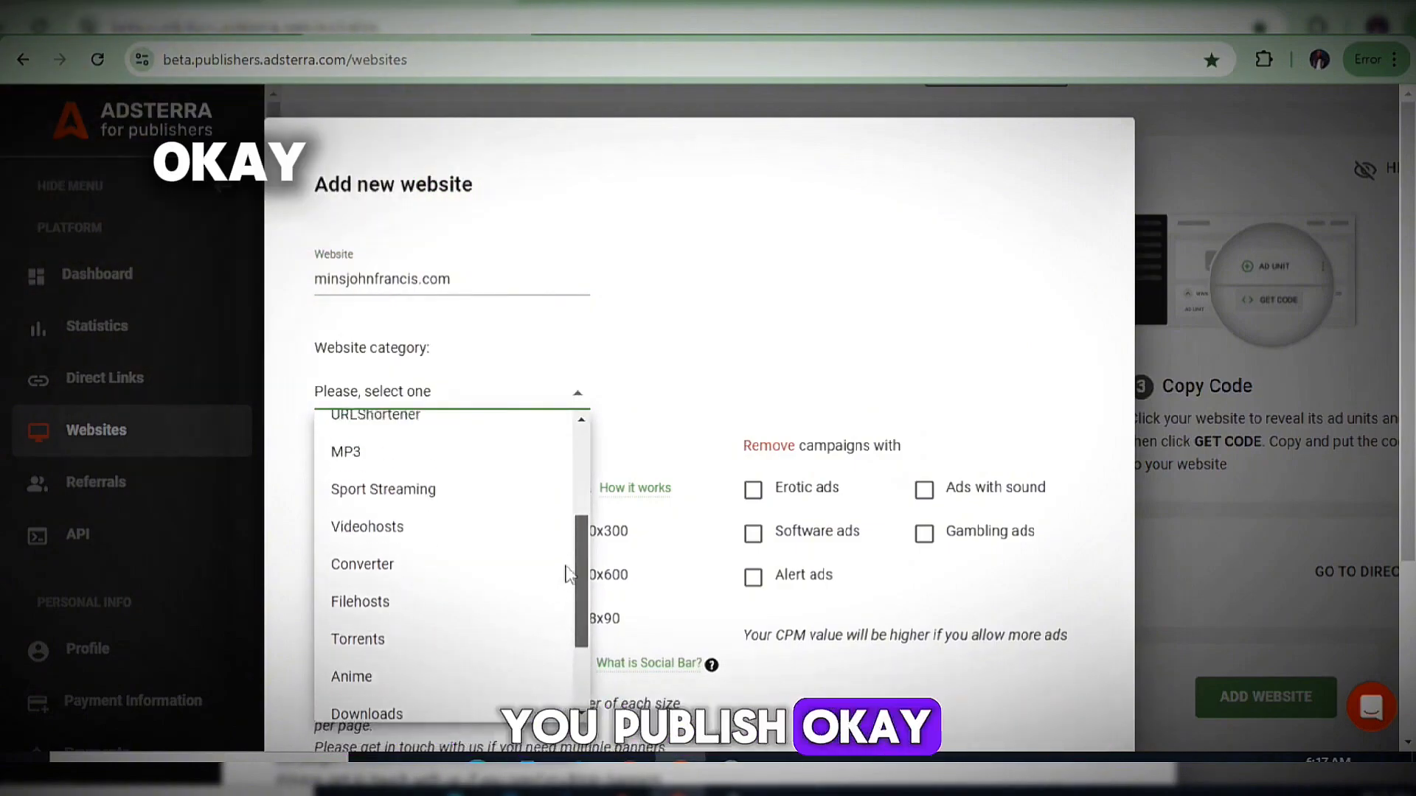
scroll(568, 519, up, 2)
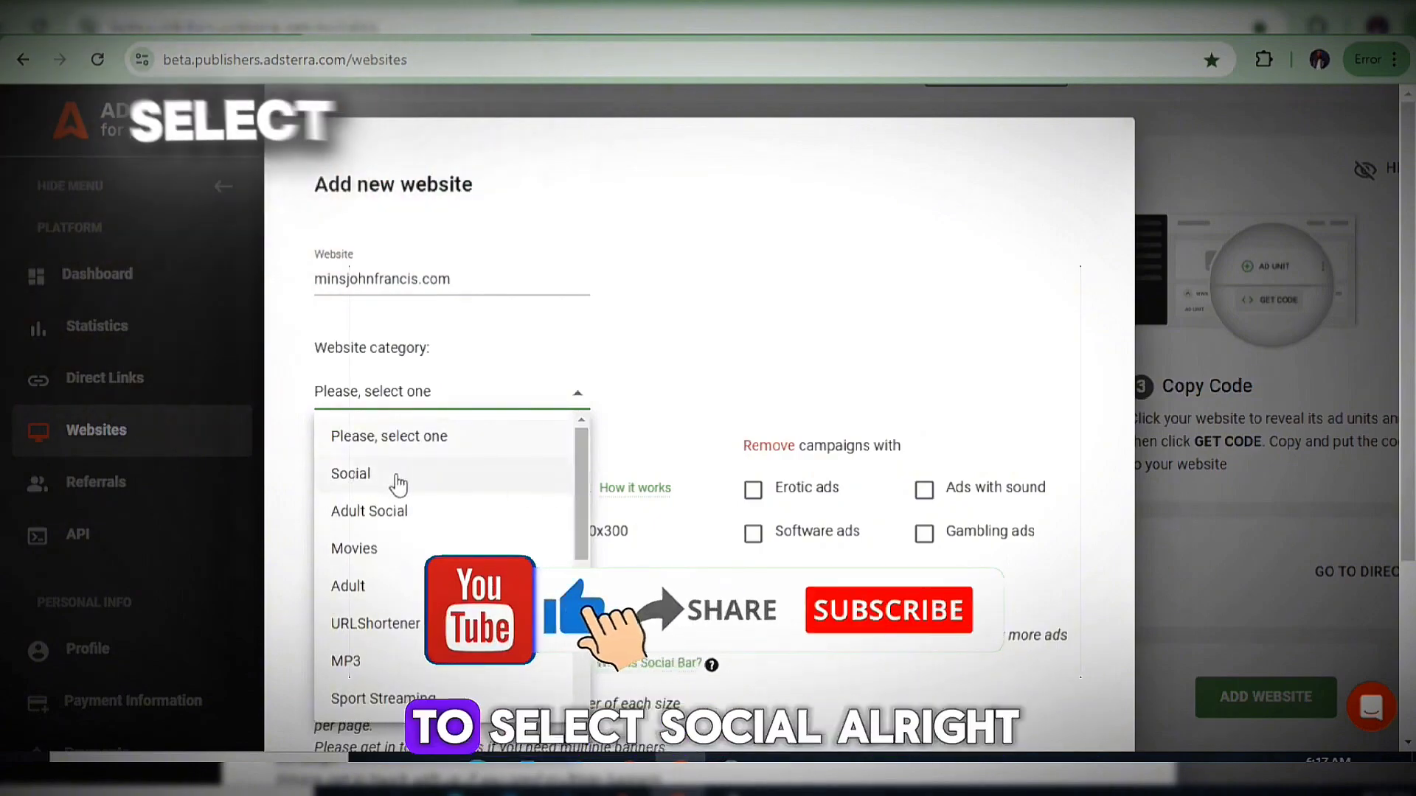
scroll(582, 505, down, 3)
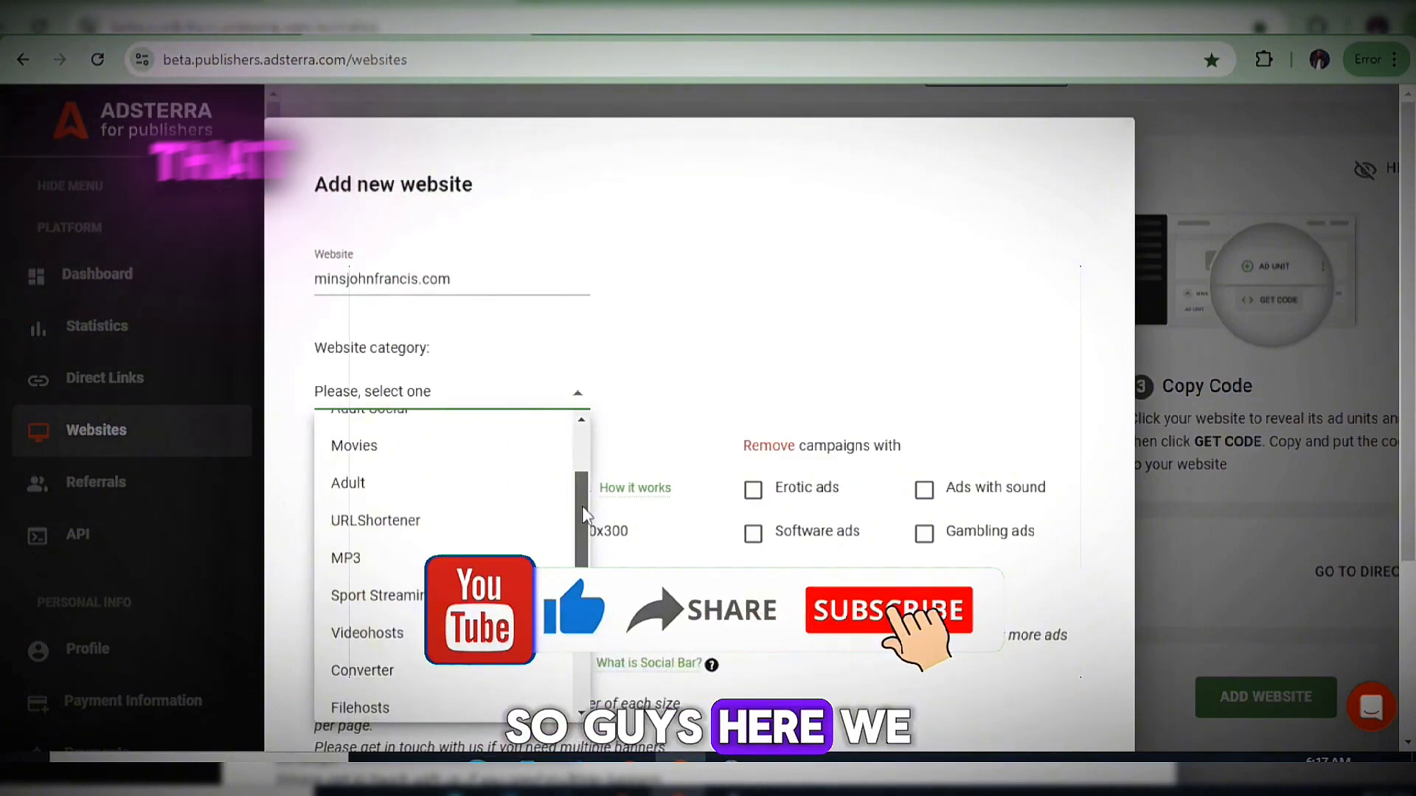
scroll(446, 499, up, 2)
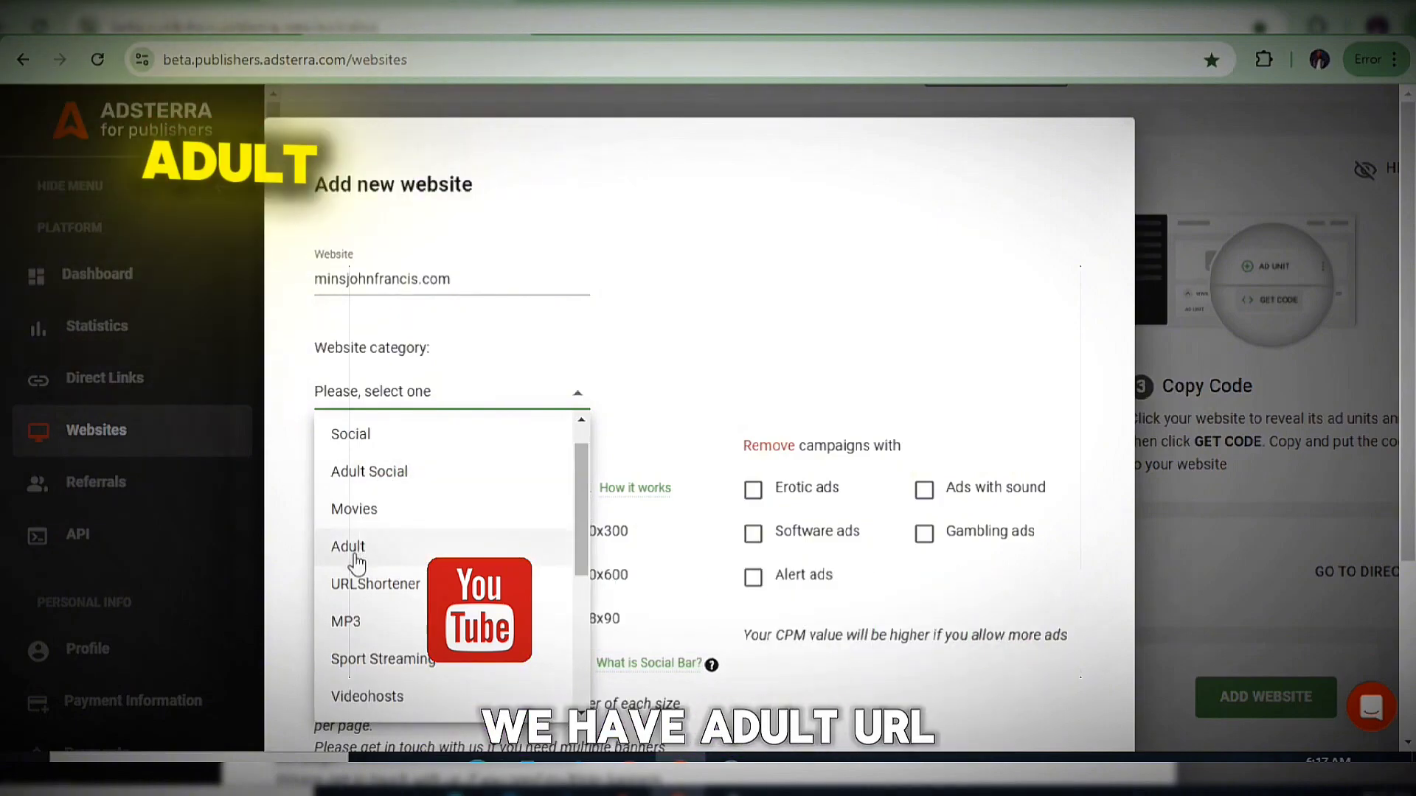
scroll(357, 564, down, 6)
scroll(355, 498, up, 3)
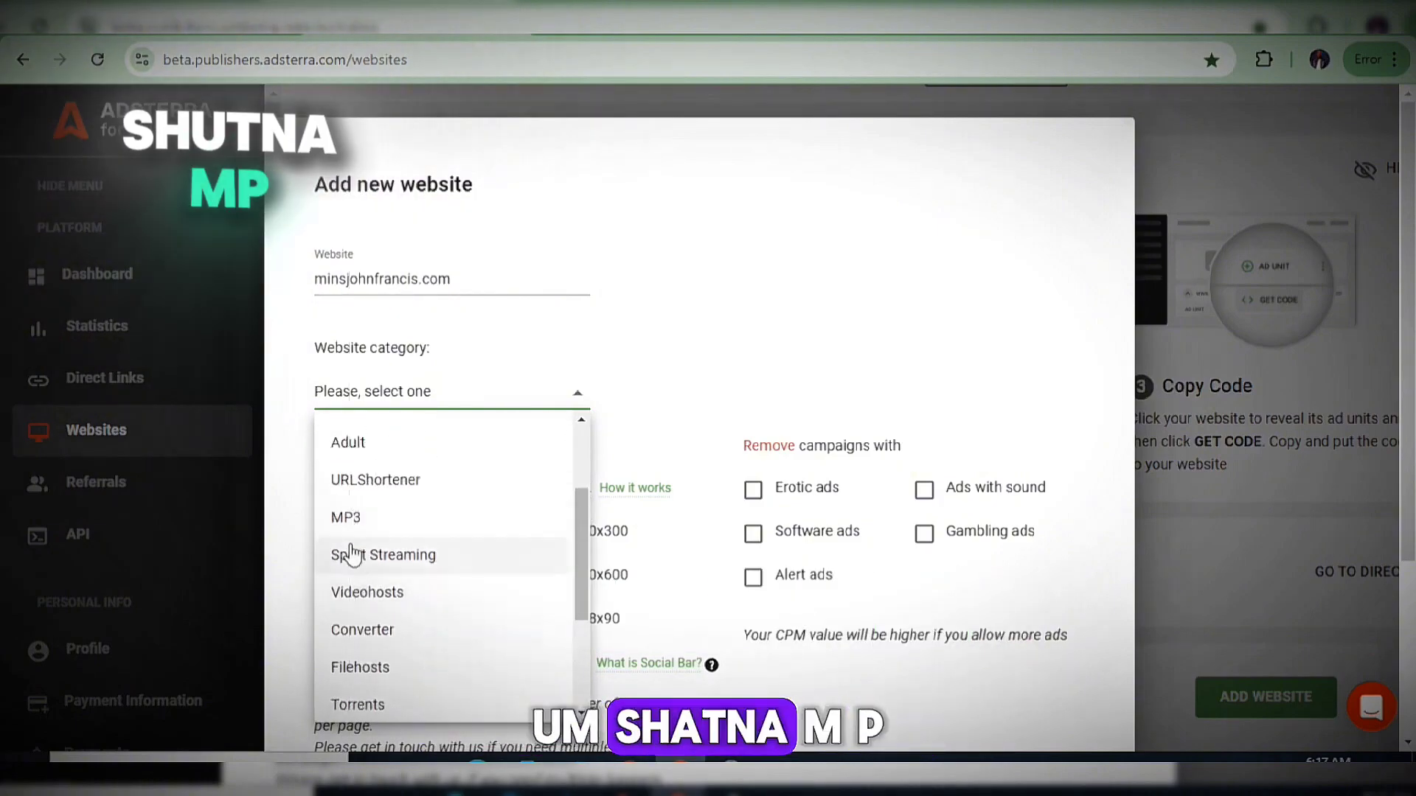
scroll(353, 555, down, 5)
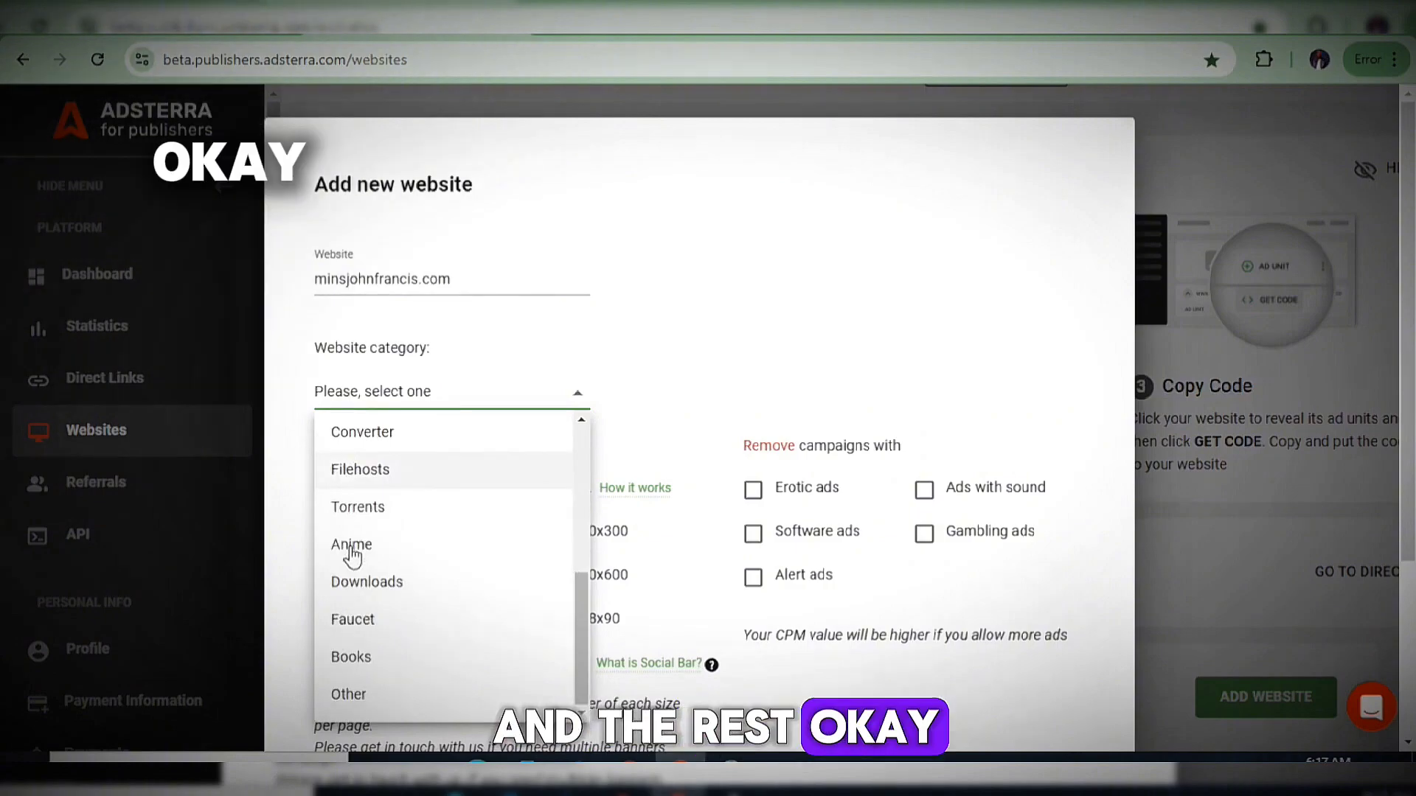
scroll(353, 556, up, 10)
Choose Social as the new website's category, then switch to the adsterra.com homepage tab.
click(380, 476)
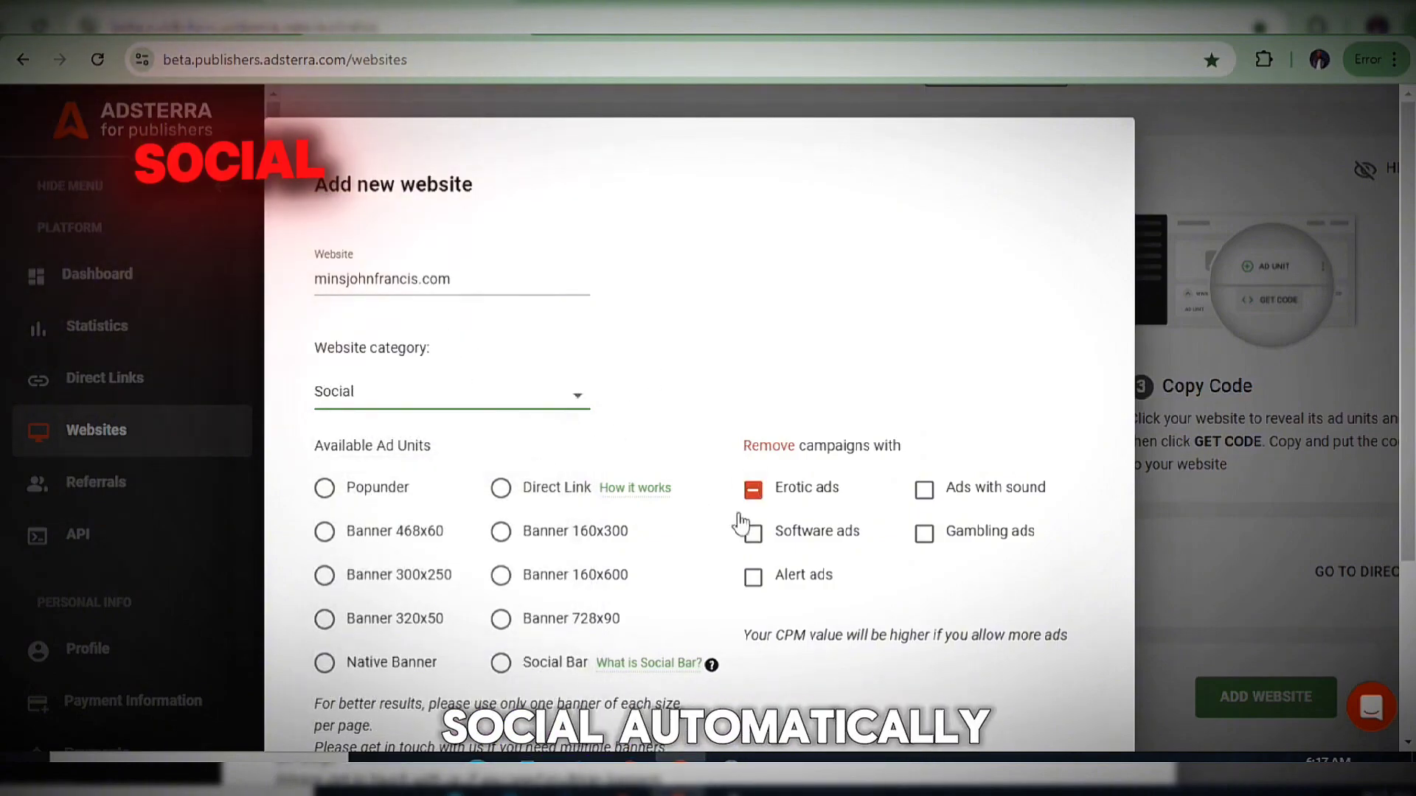
scroll(796, 443, down, 3)
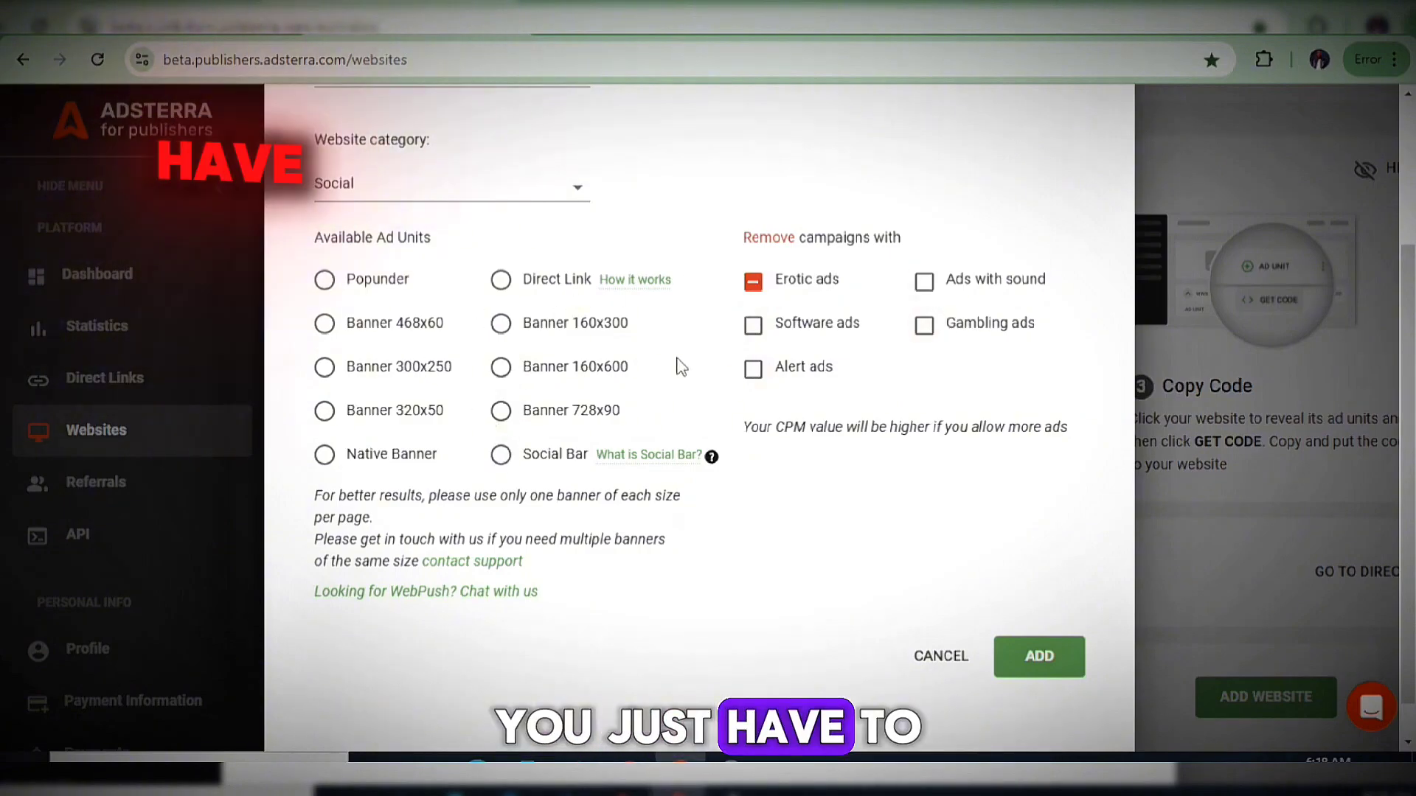
scroll(672, 383, up, 1)
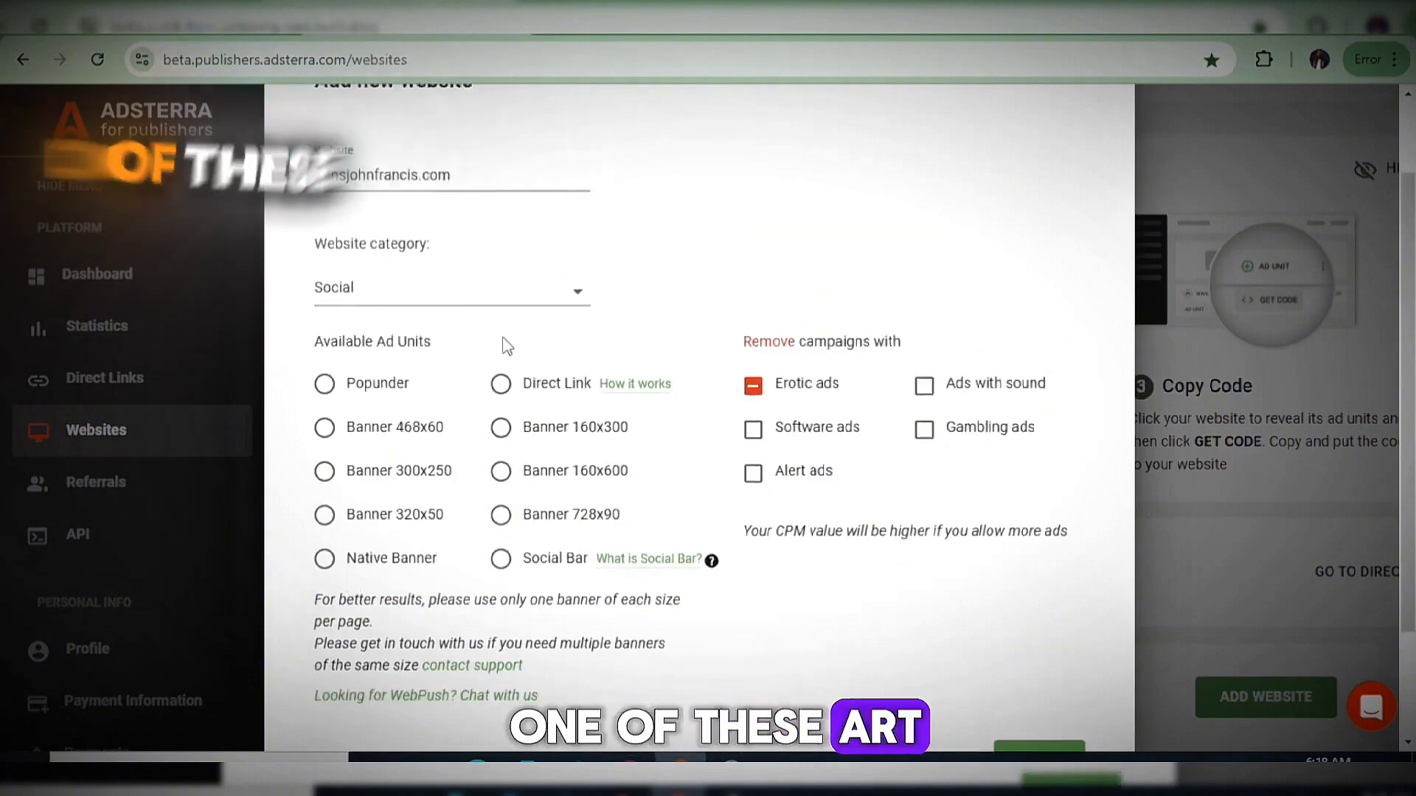
click(764, 304)
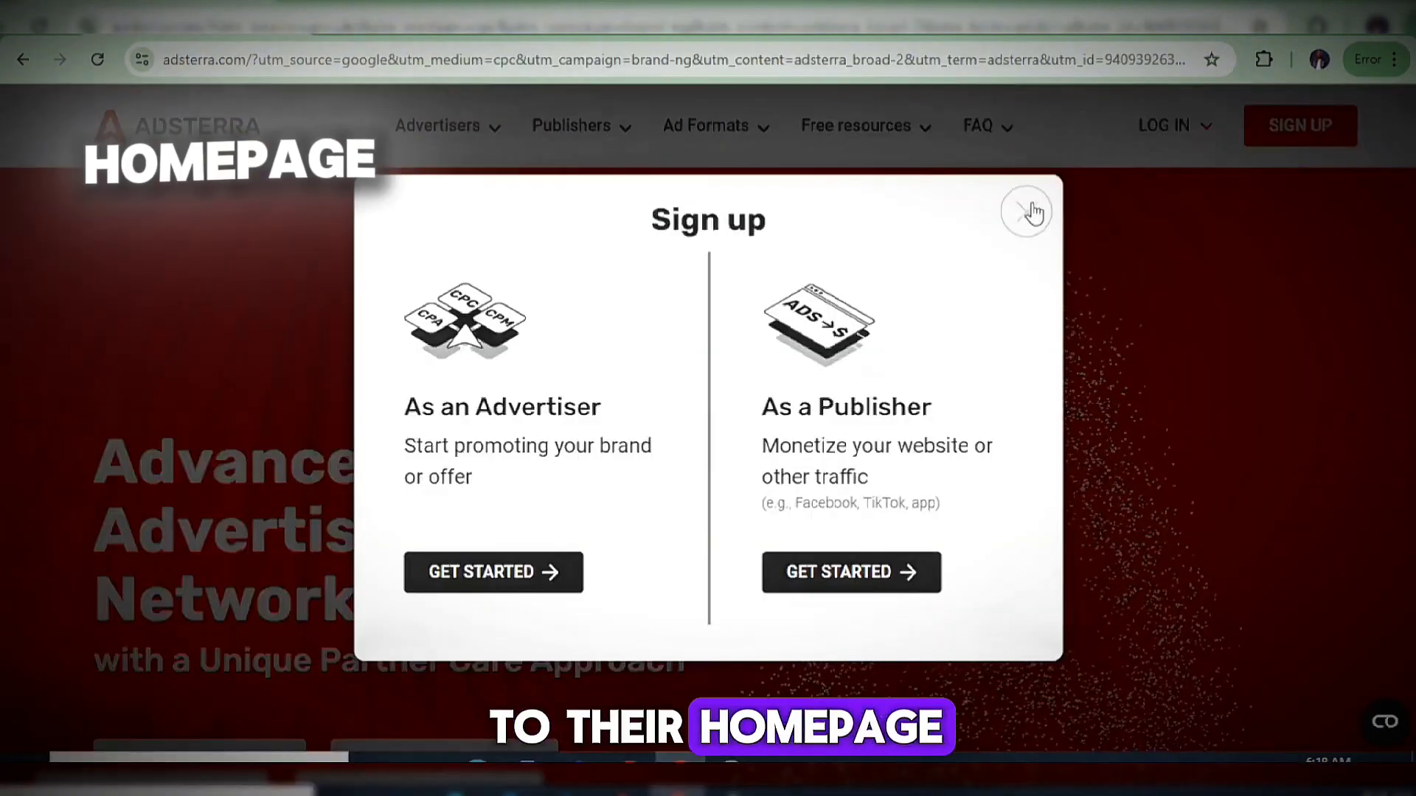
Close the homepage sign-up popup and open the live demo of all ad formats.
click(1031, 211)
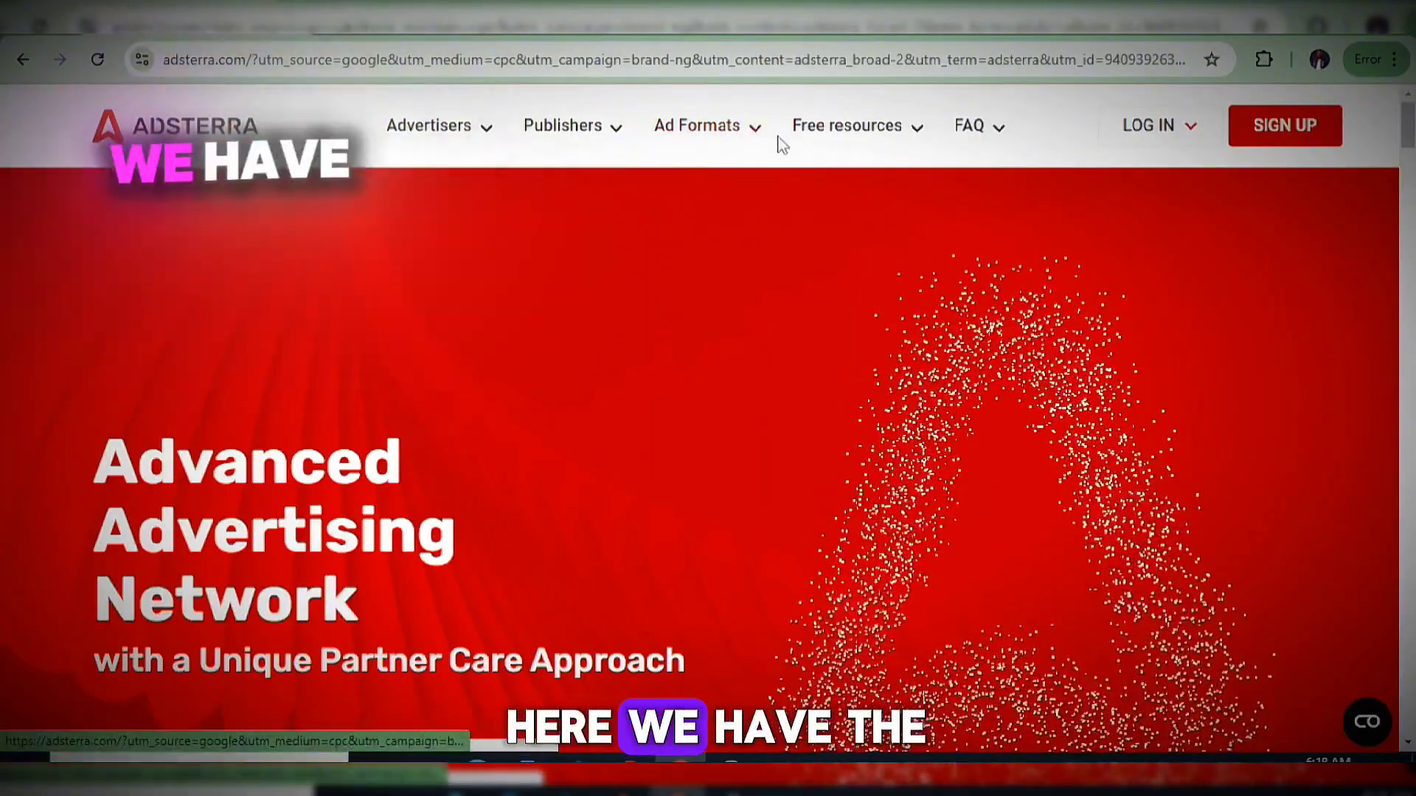
click(753, 130)
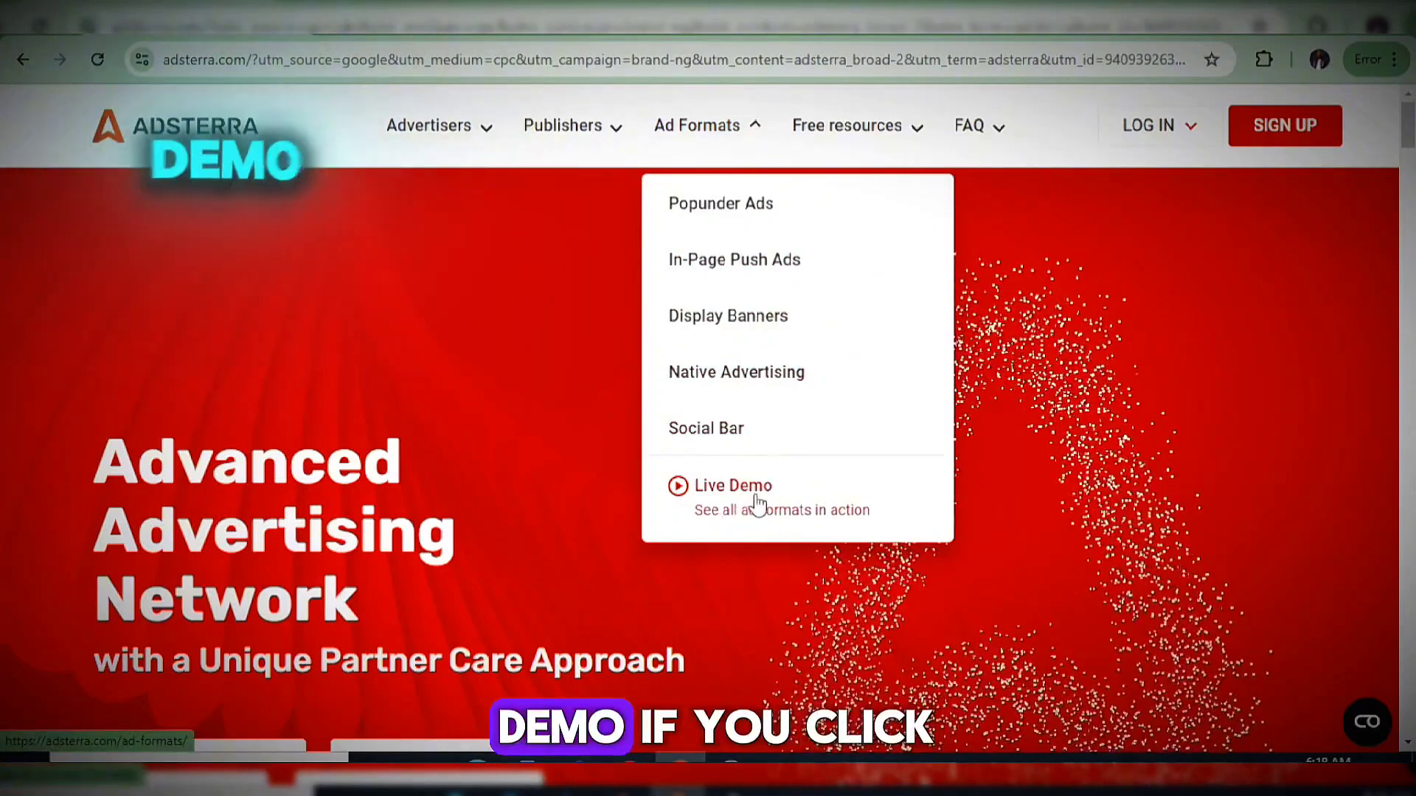
click(748, 507)
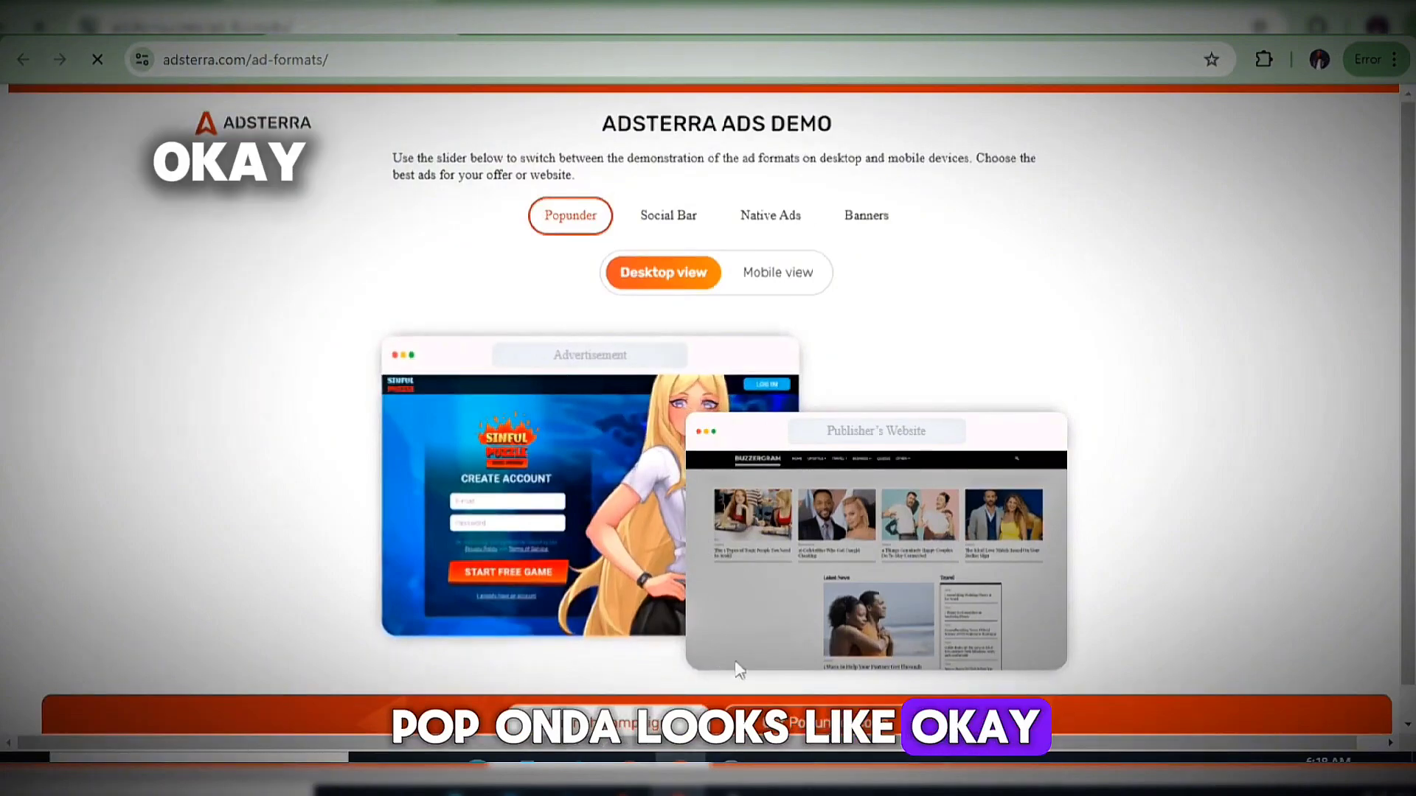
Preview the Social Bar, Native Ads and Banners formats, viewing the banner demo on mobile.
click(669, 218)
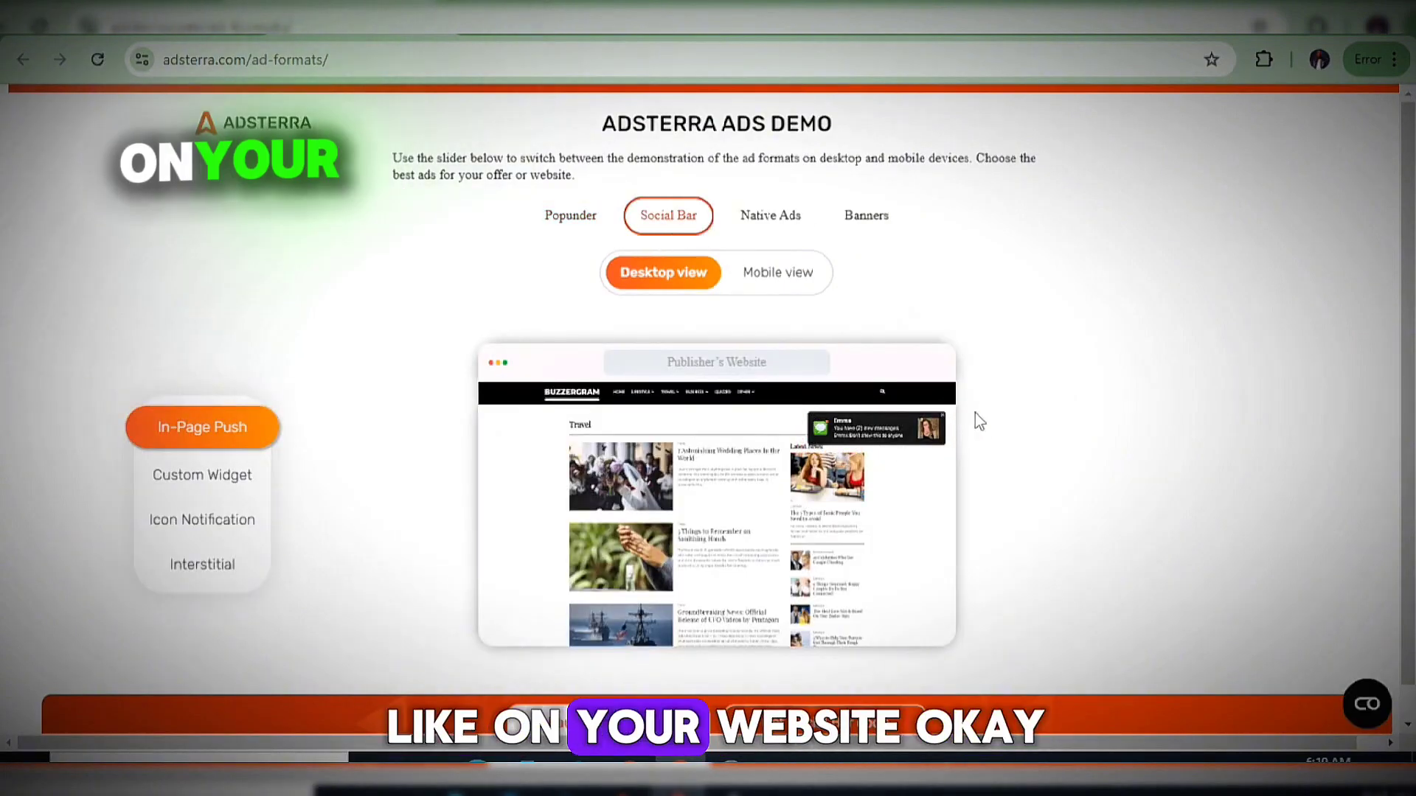
click(207, 479)
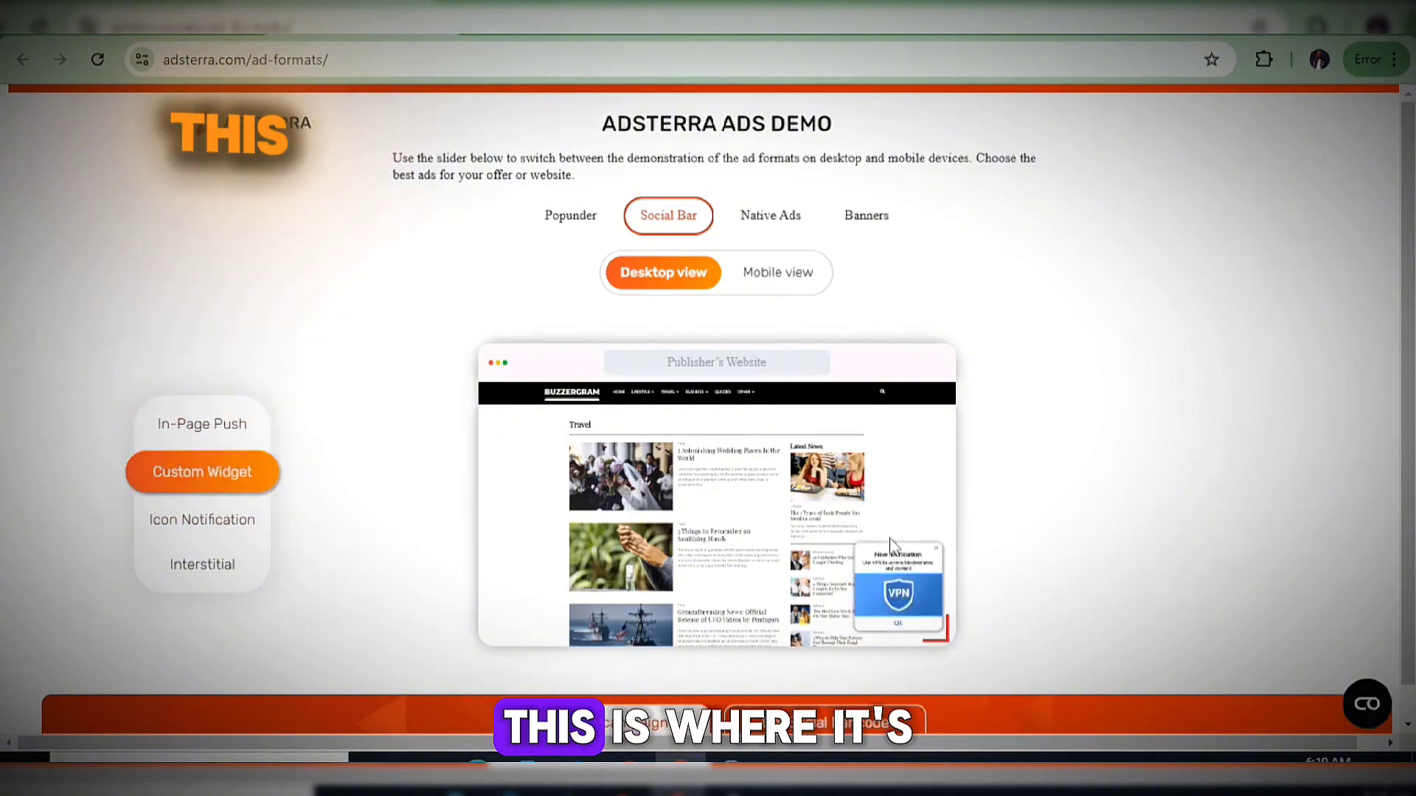
click(189, 537)
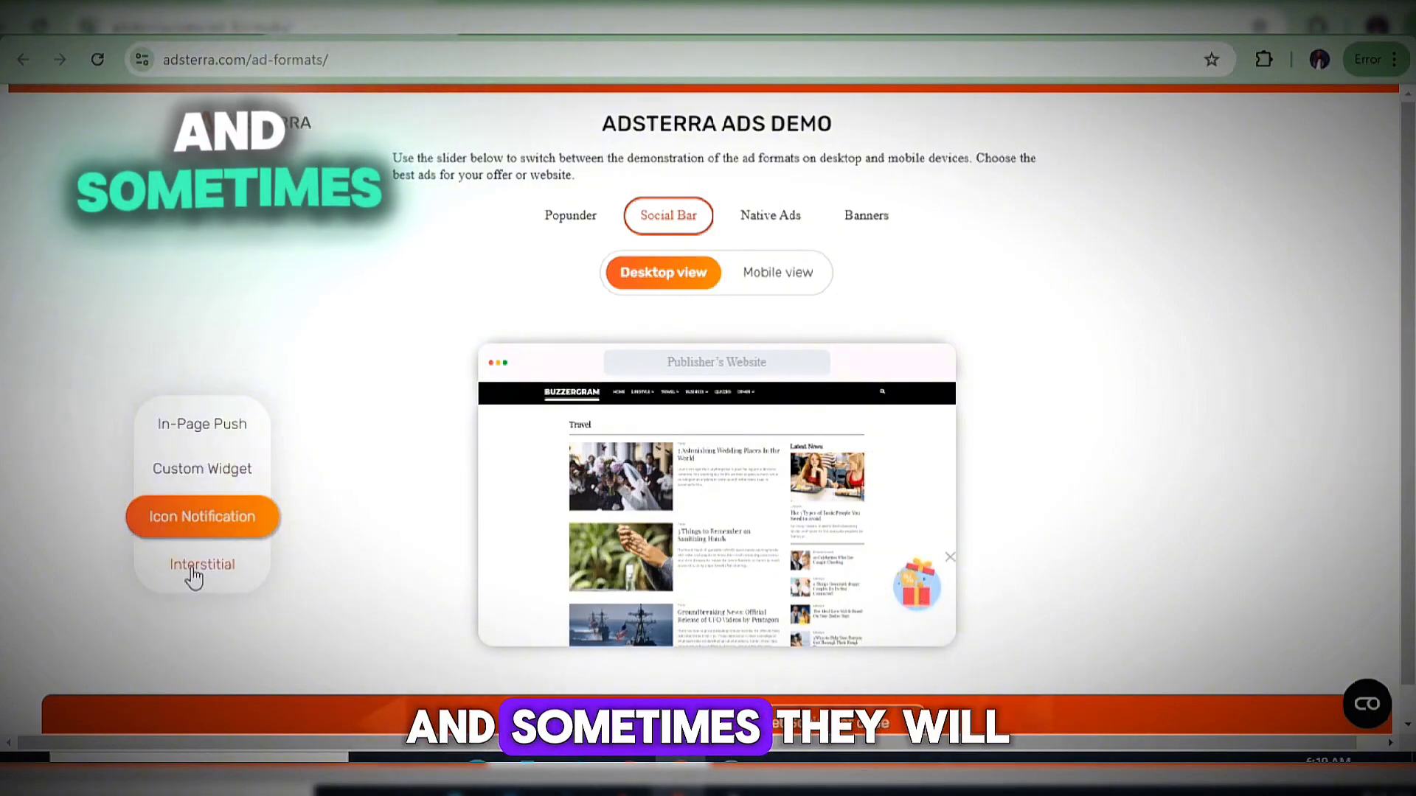
click(194, 579)
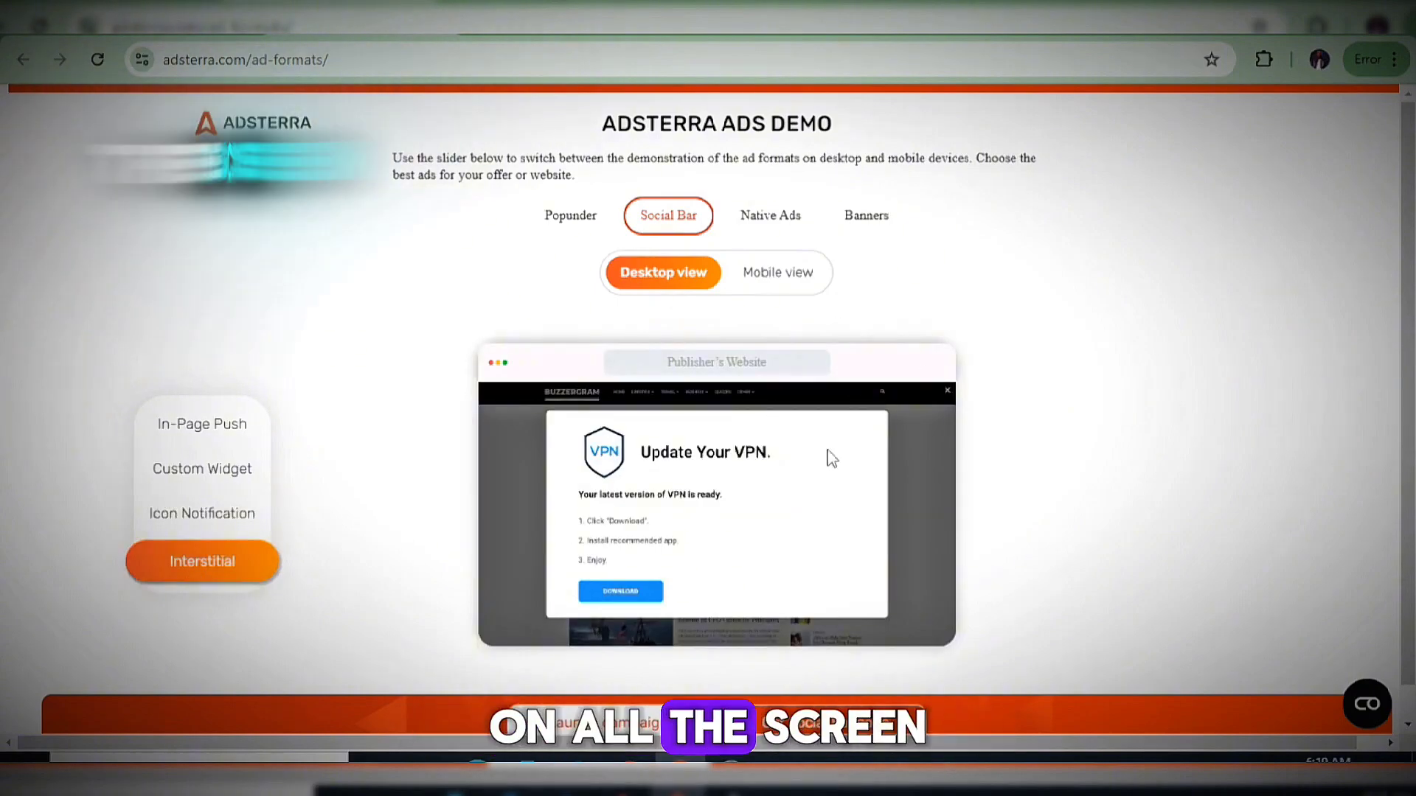
click(770, 232)
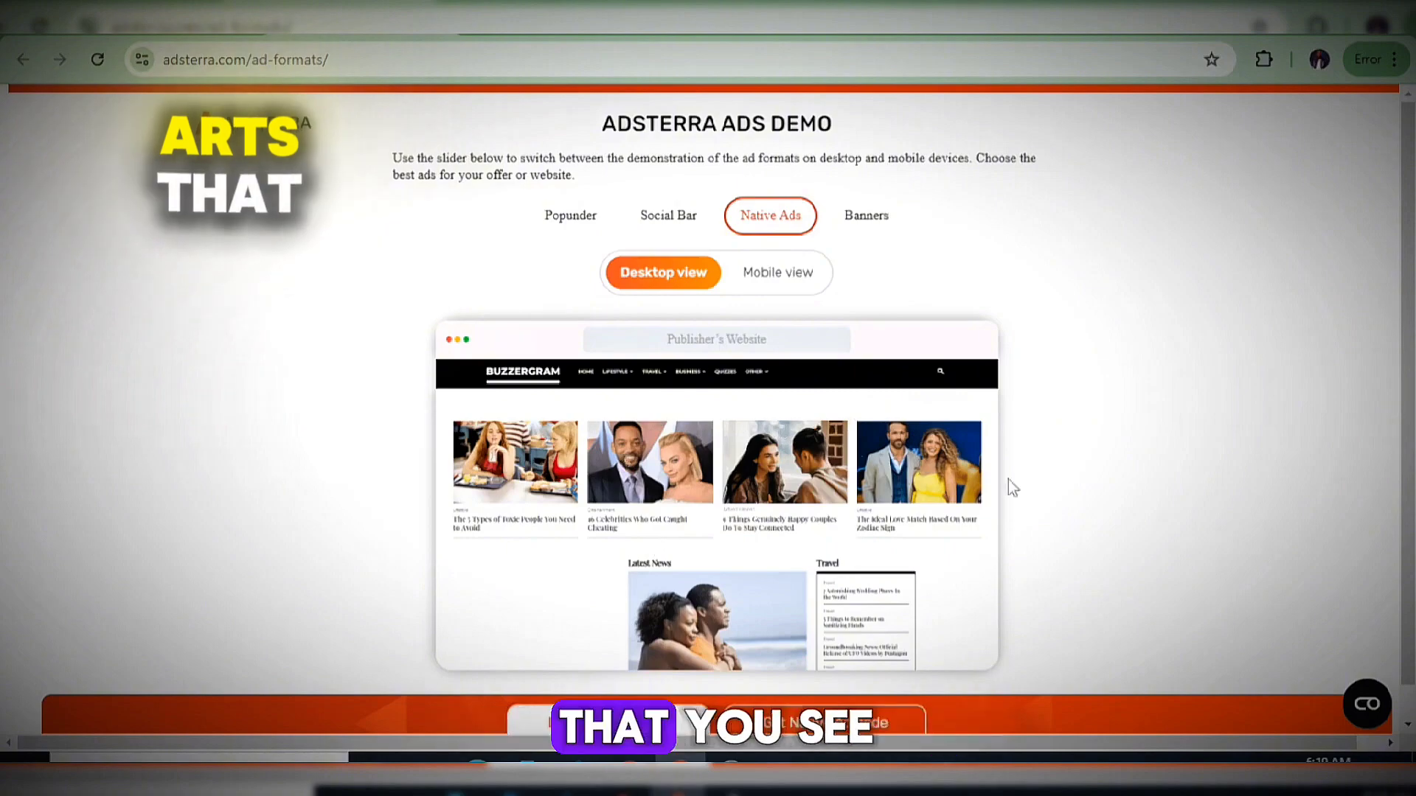
click(848, 236)
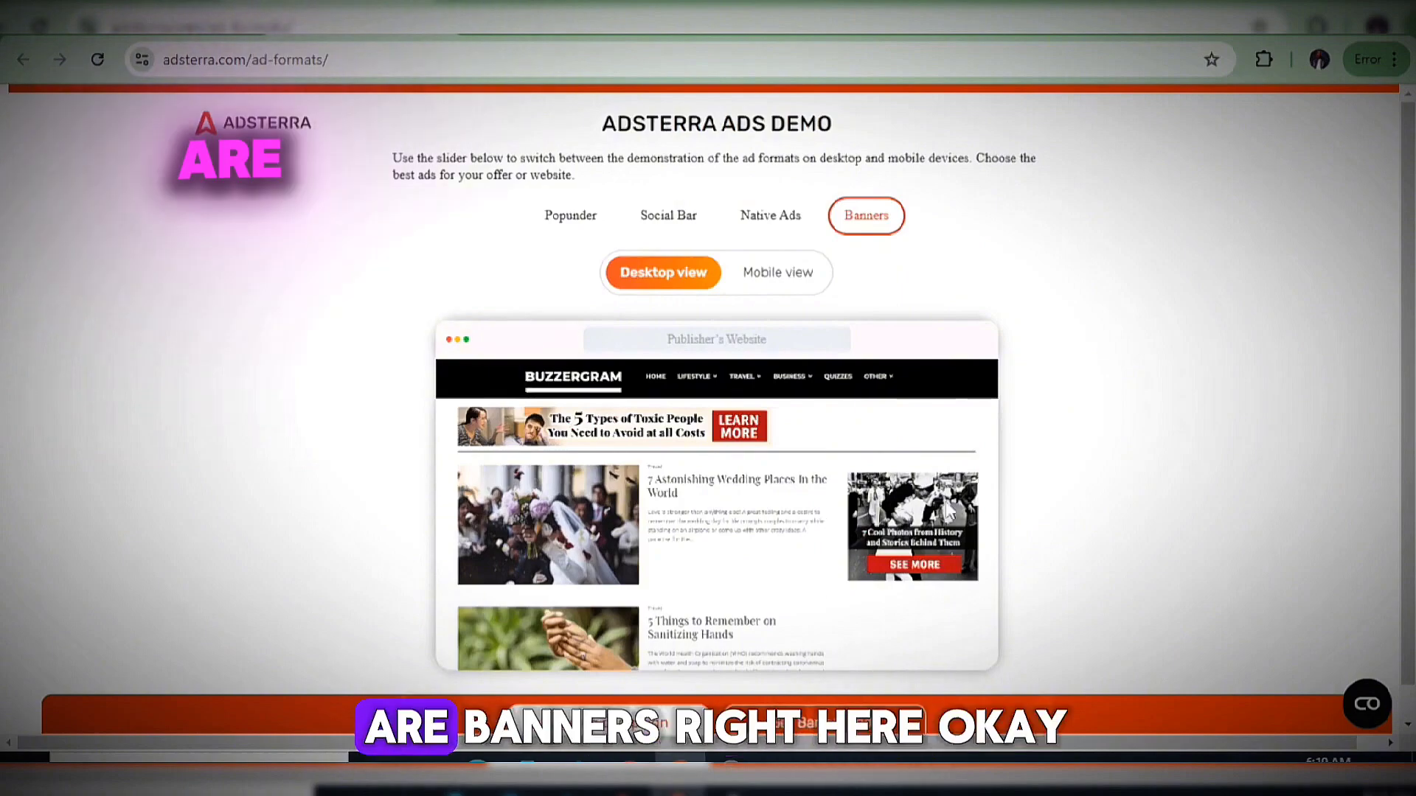
click(762, 274)
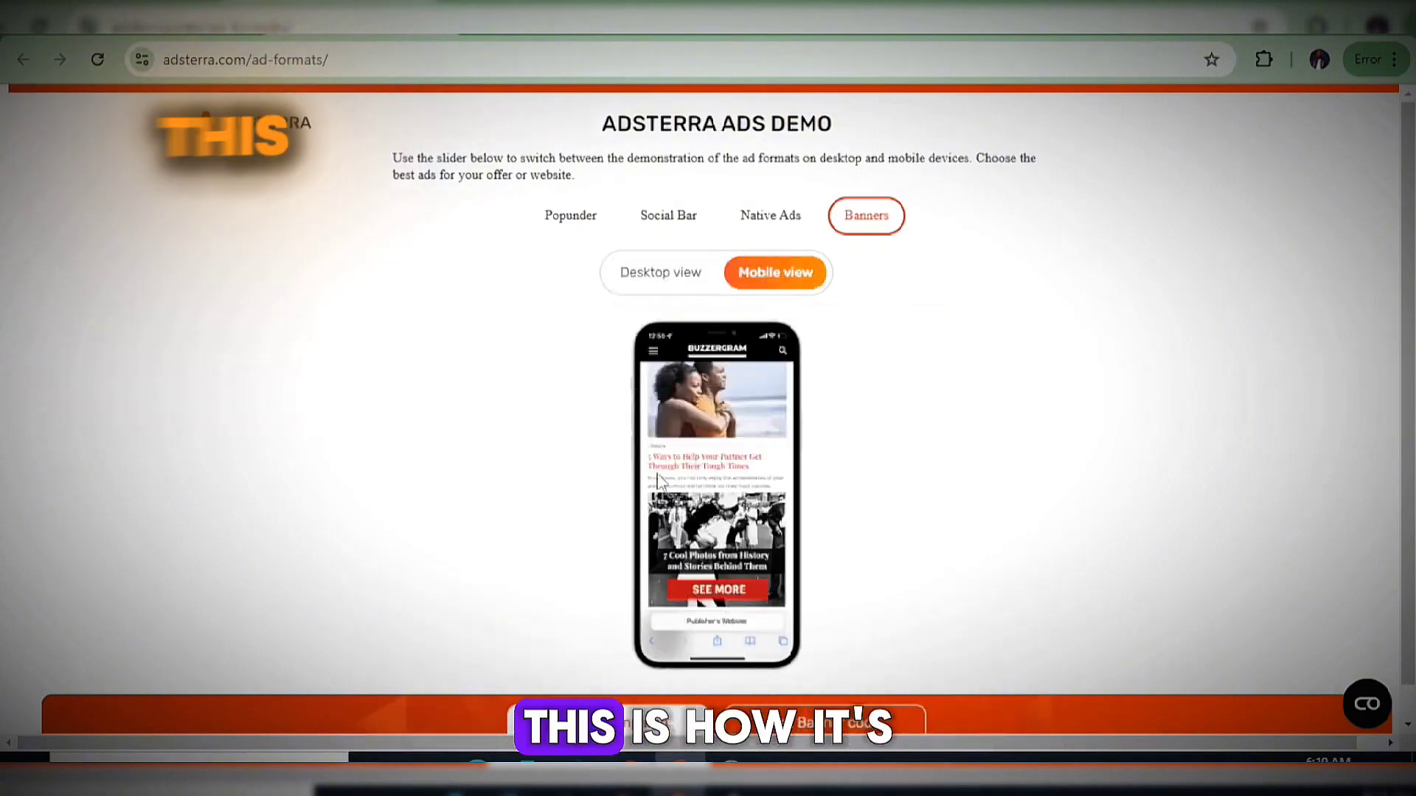
scroll(741, 523, down, 1)
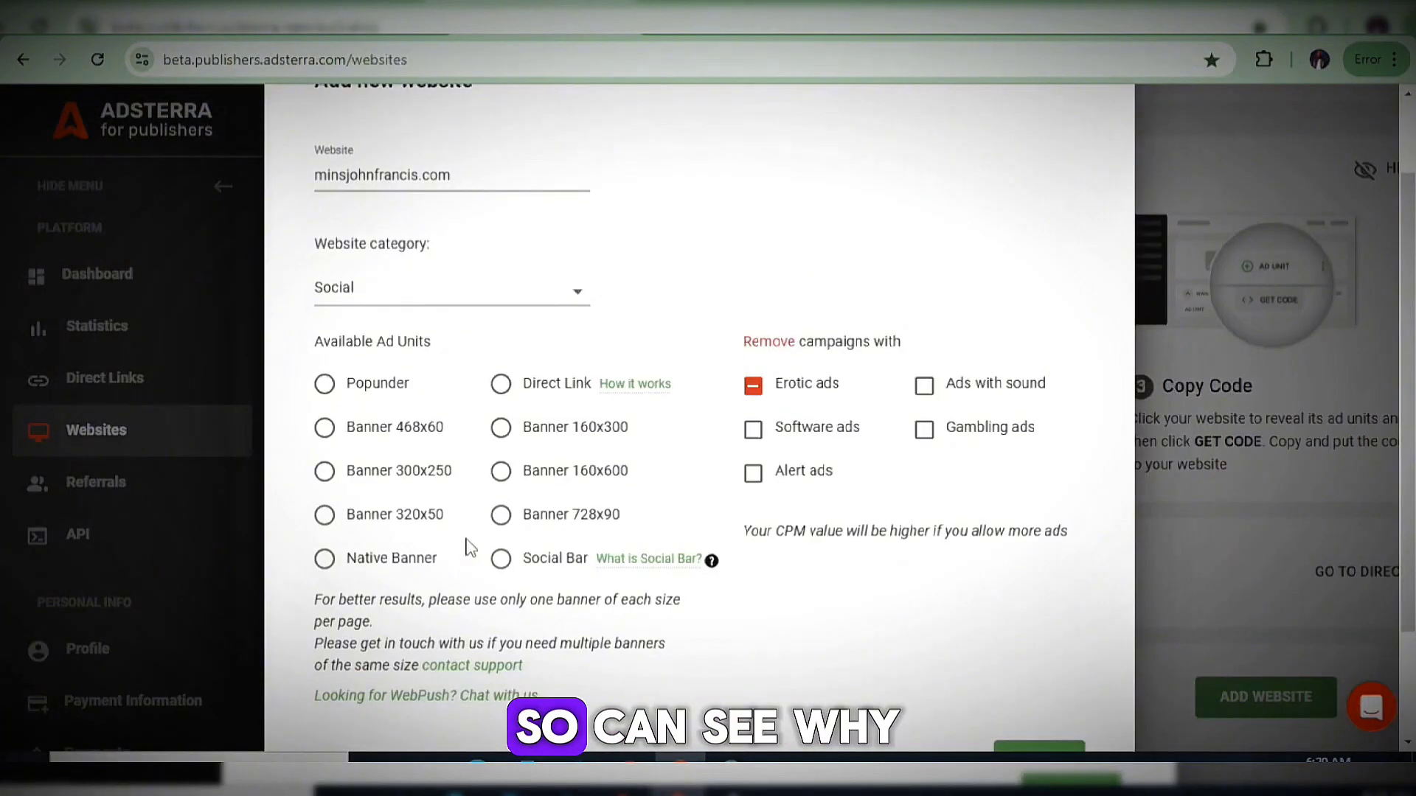
drag(453, 341, 314, 341)
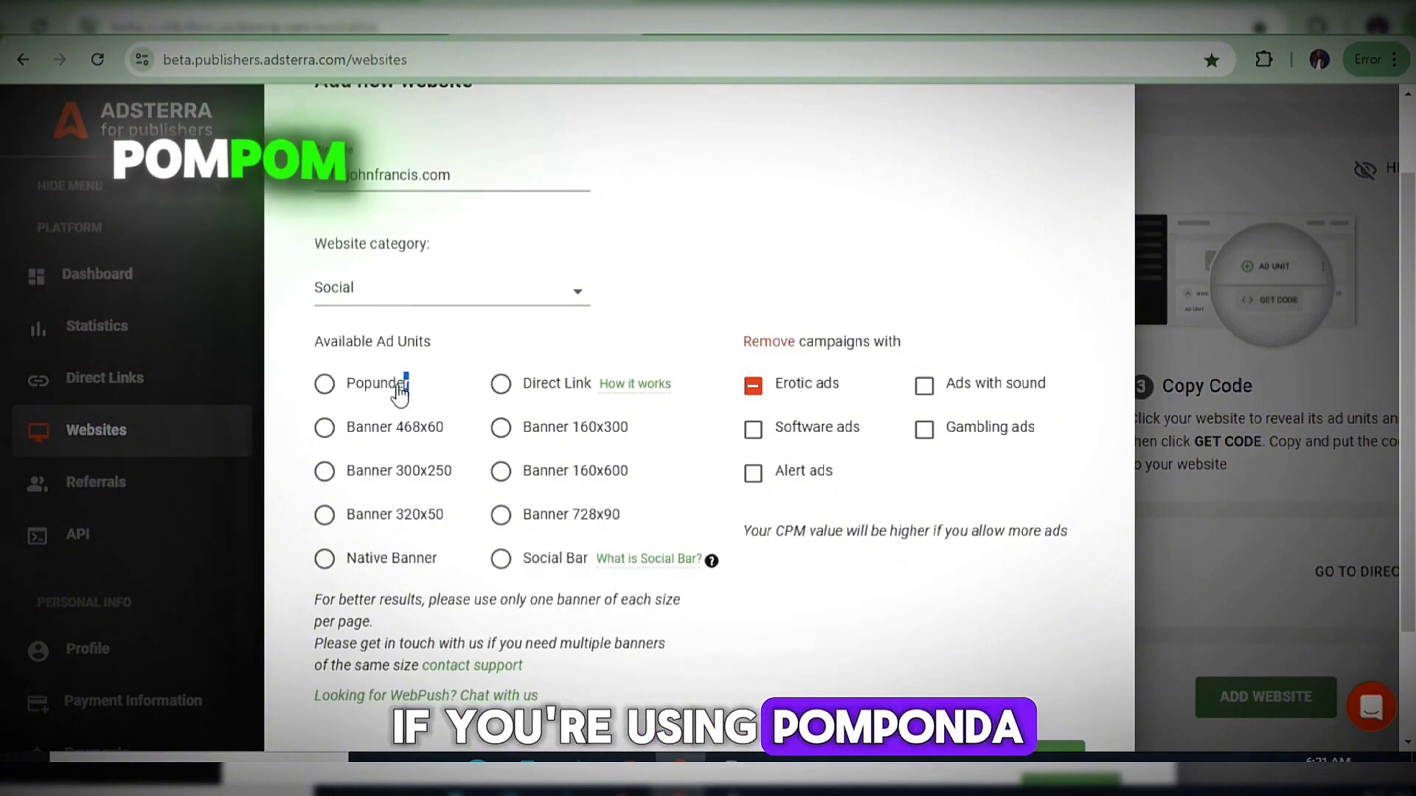
drag(400, 394, 350, 396)
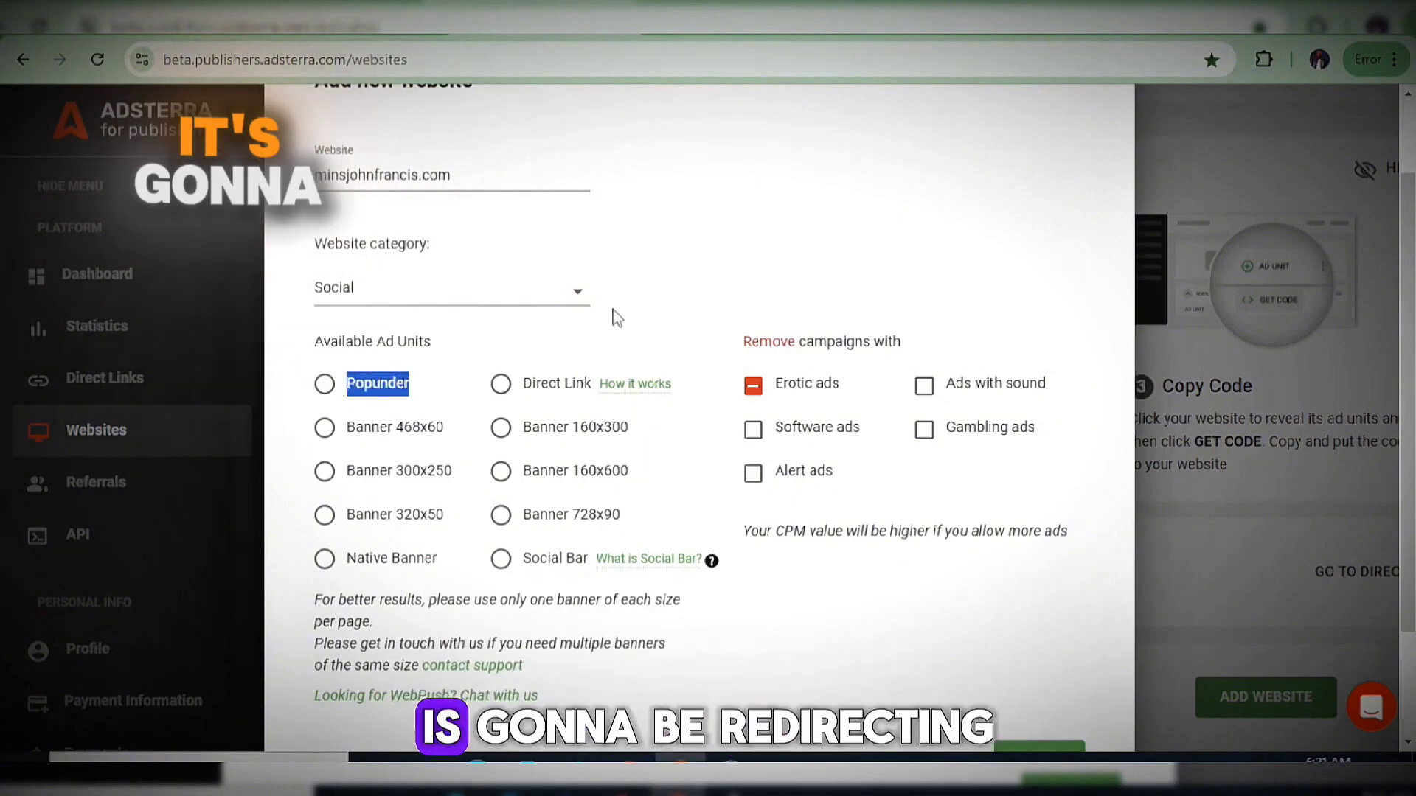
click(685, 301)
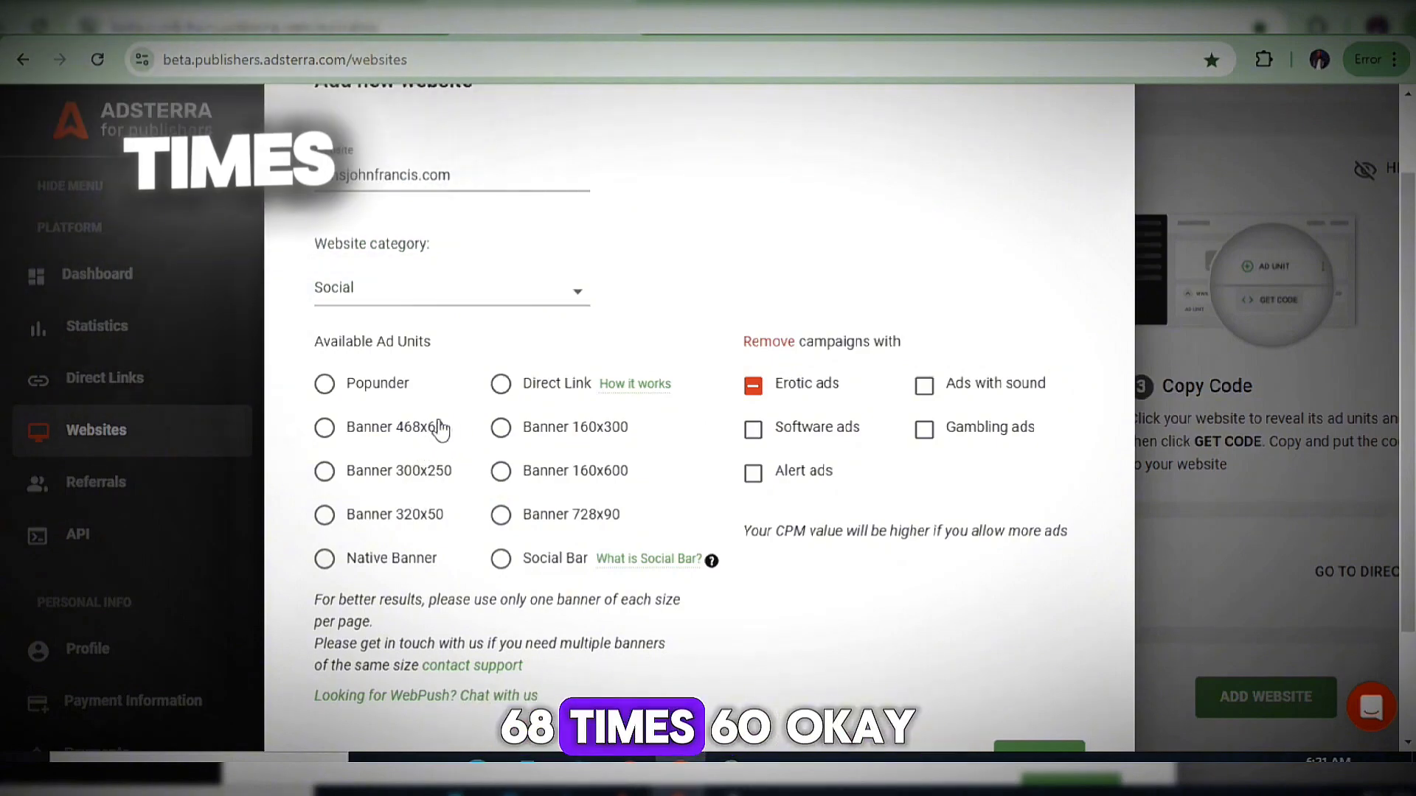
drag(442, 429, 332, 442)
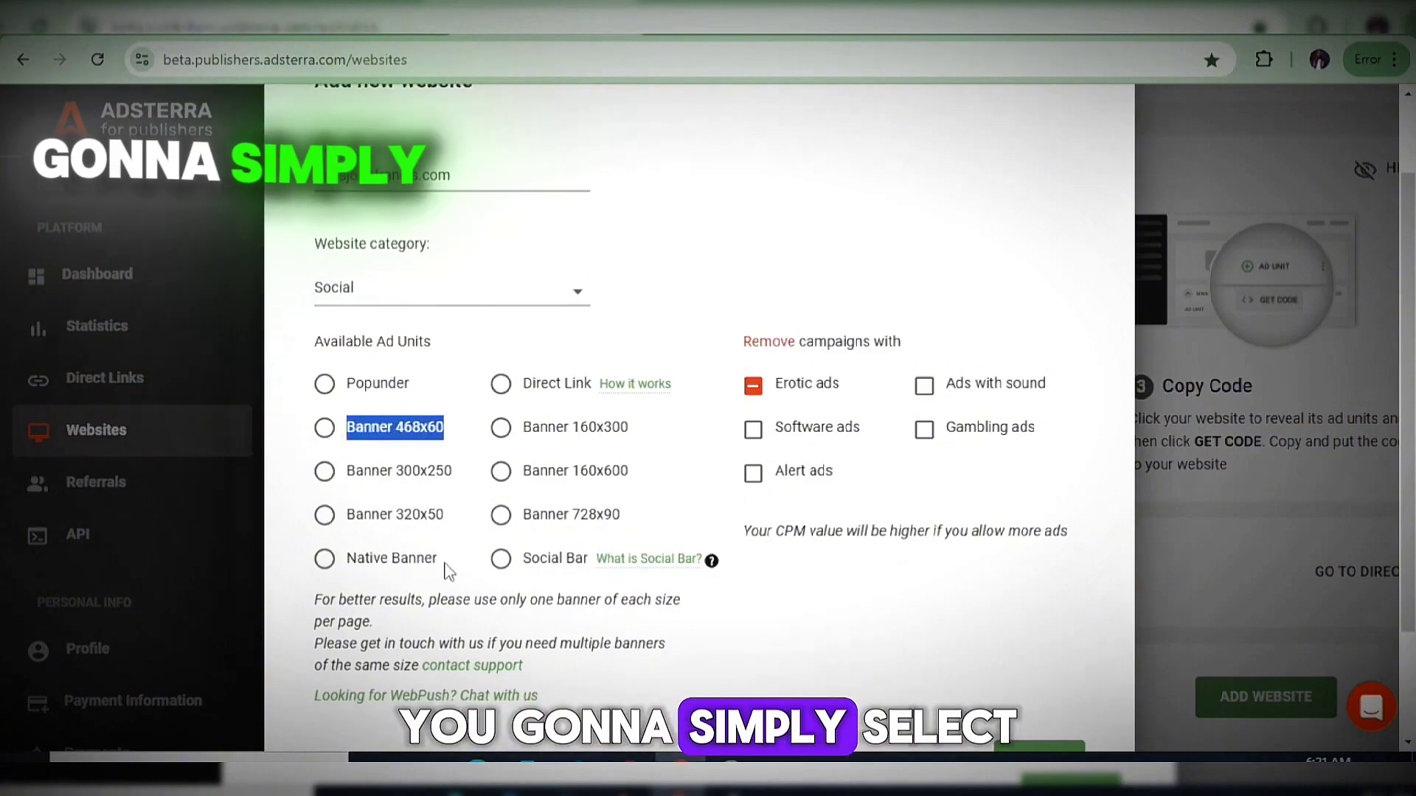
drag(441, 564, 399, 568)
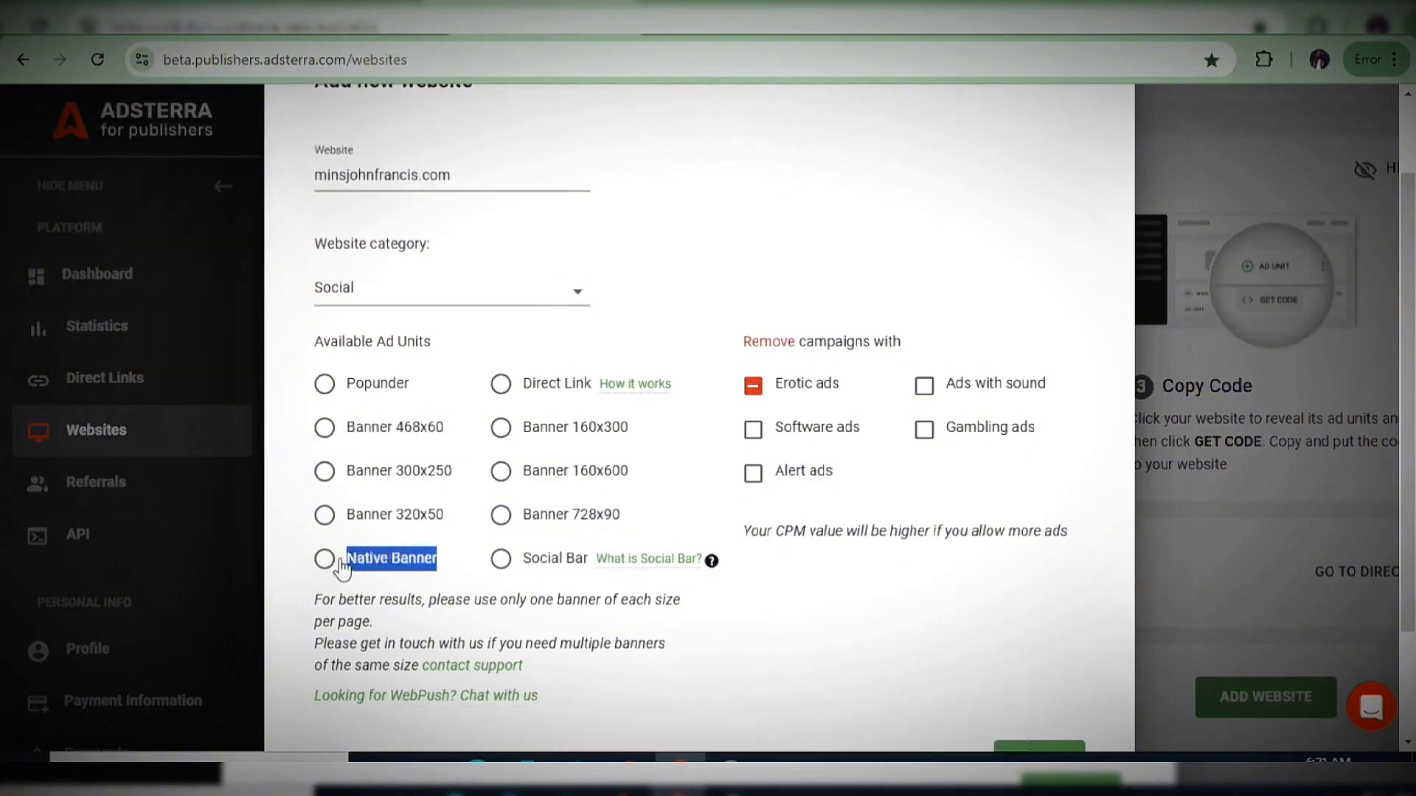
click(593, 573)
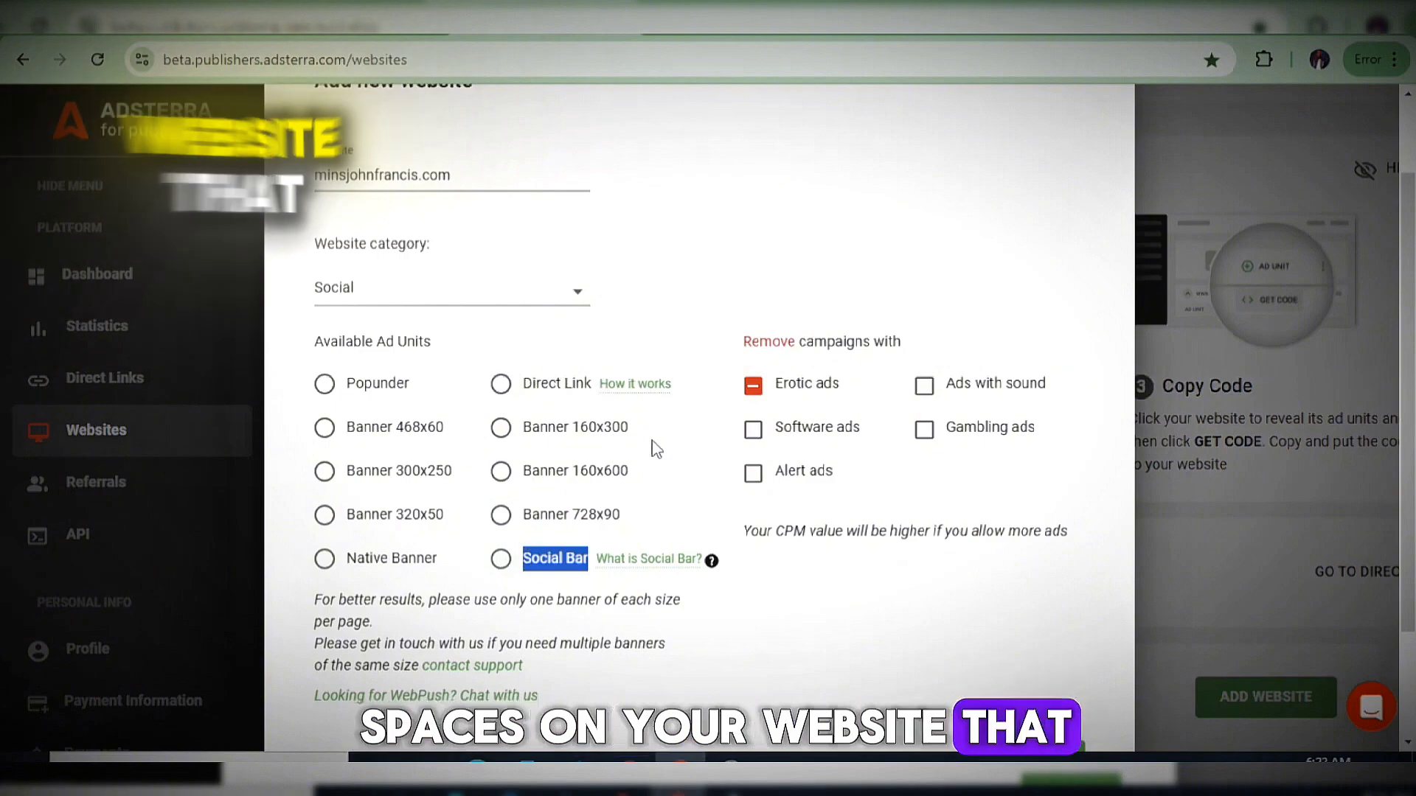
drag(630, 429, 524, 446)
drag(669, 484, 498, 475)
click(639, 337)
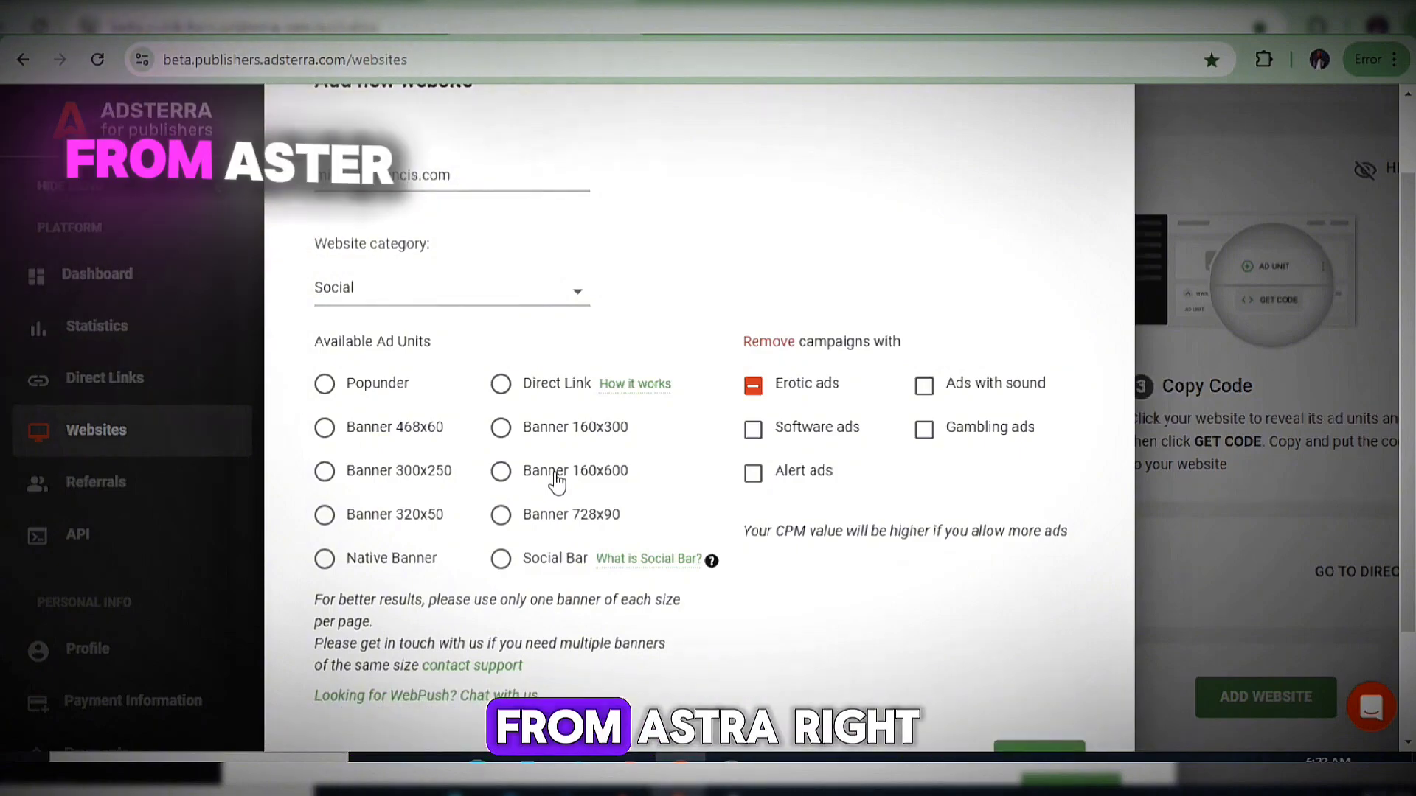
Choose Native Banner as the ad unit and submit the website with ADD.
click(323, 558)
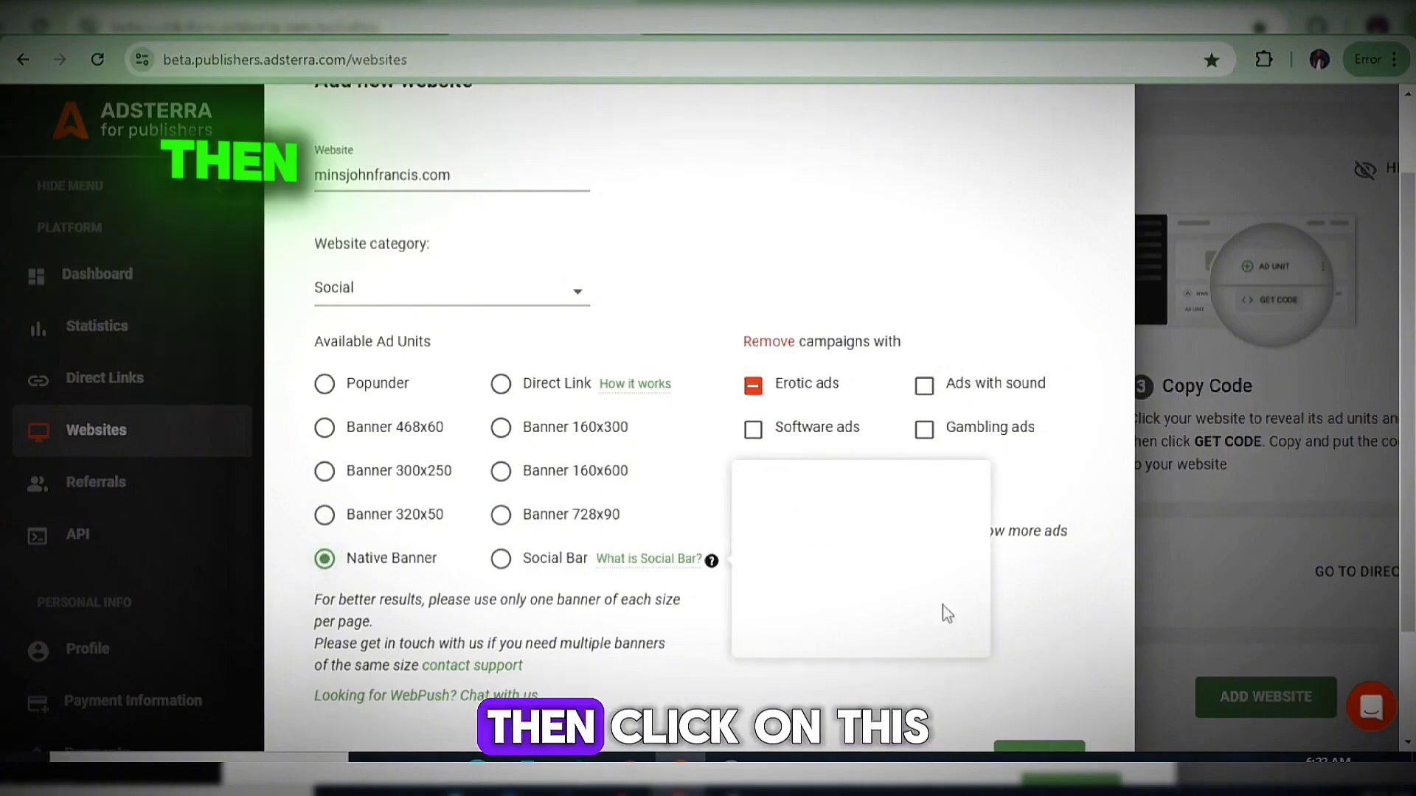
scroll(1030, 619, down, 2)
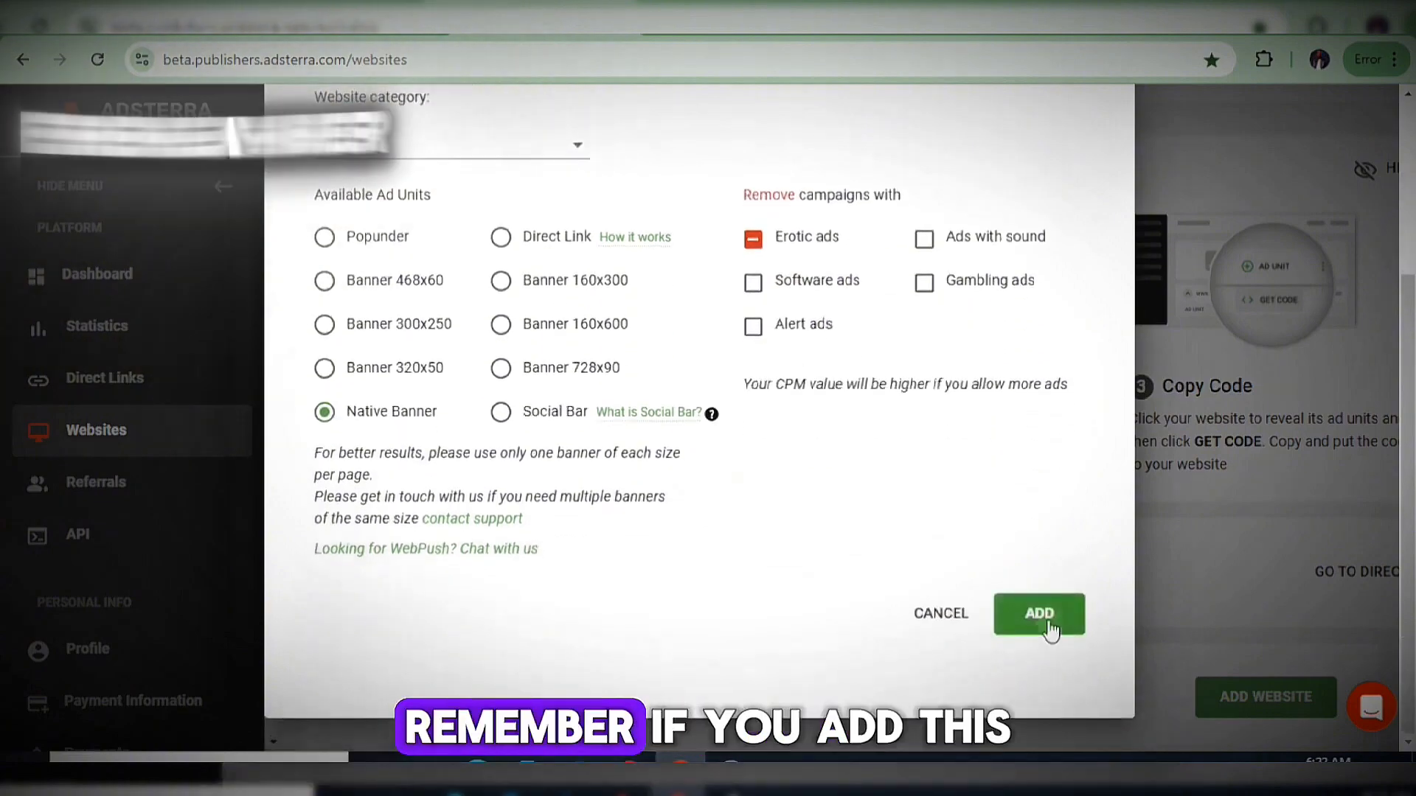
click(1047, 625)
mouse_move(710, 415)
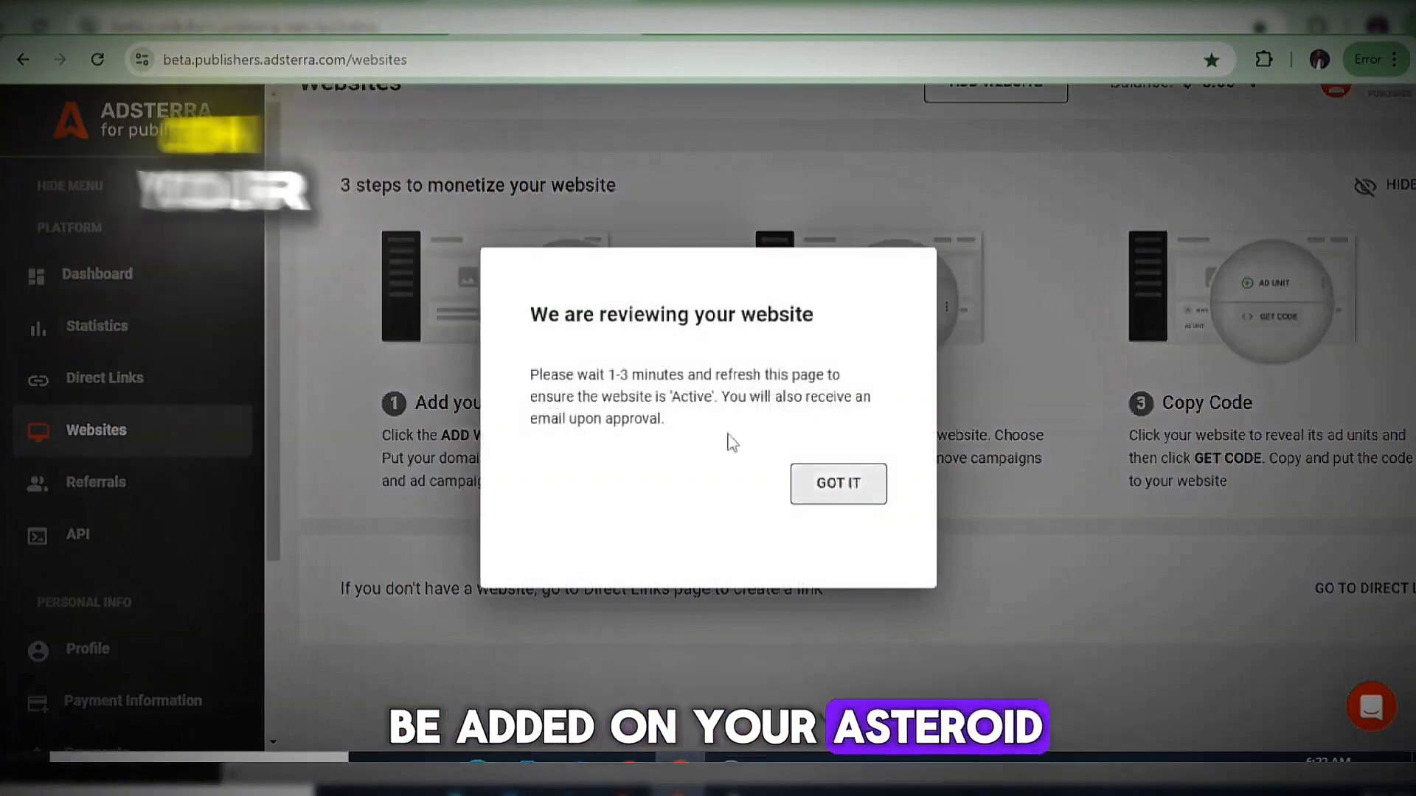
Dismiss the 'We are reviewing your website' notice and view the pending site in the Websites list.
drag(528, 332, 873, 345)
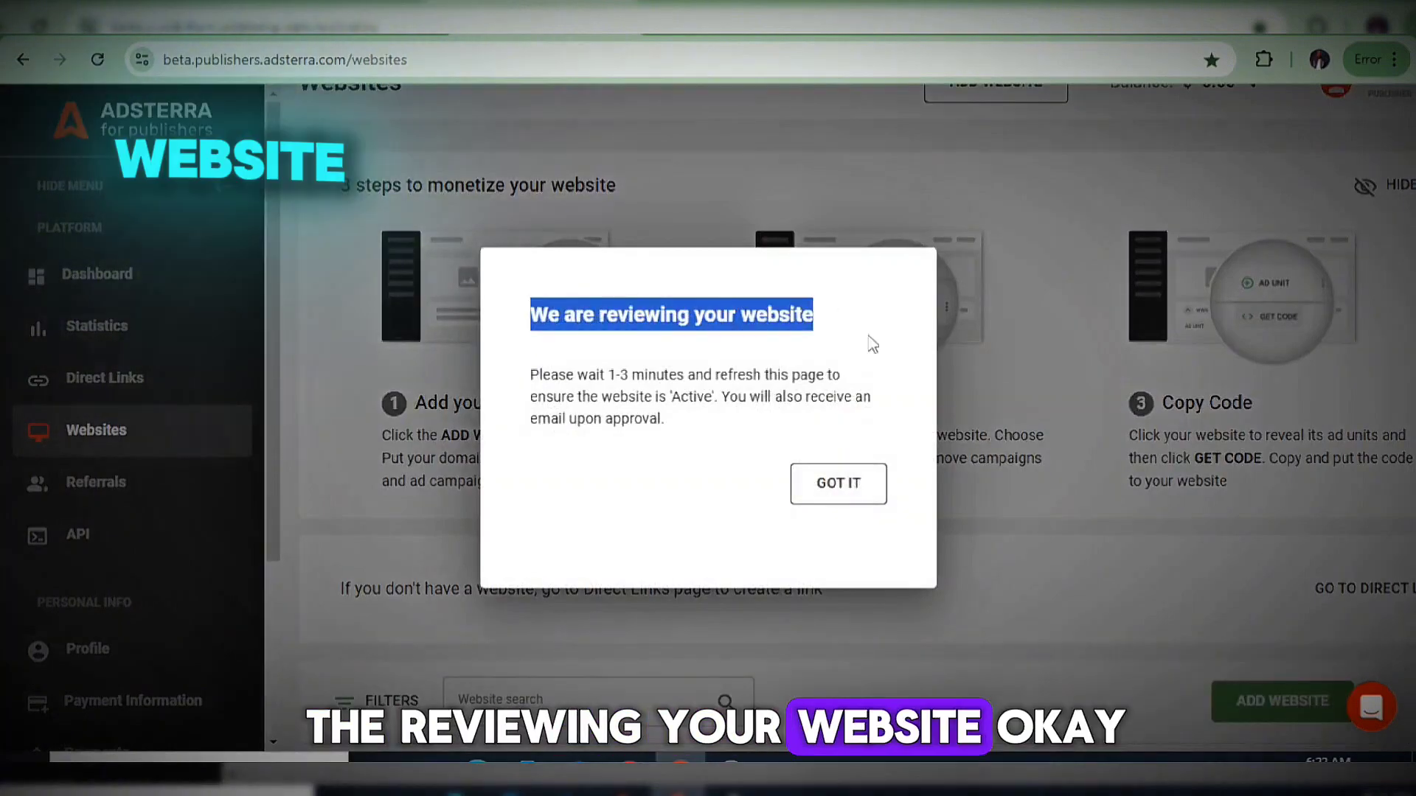
click(853, 484)
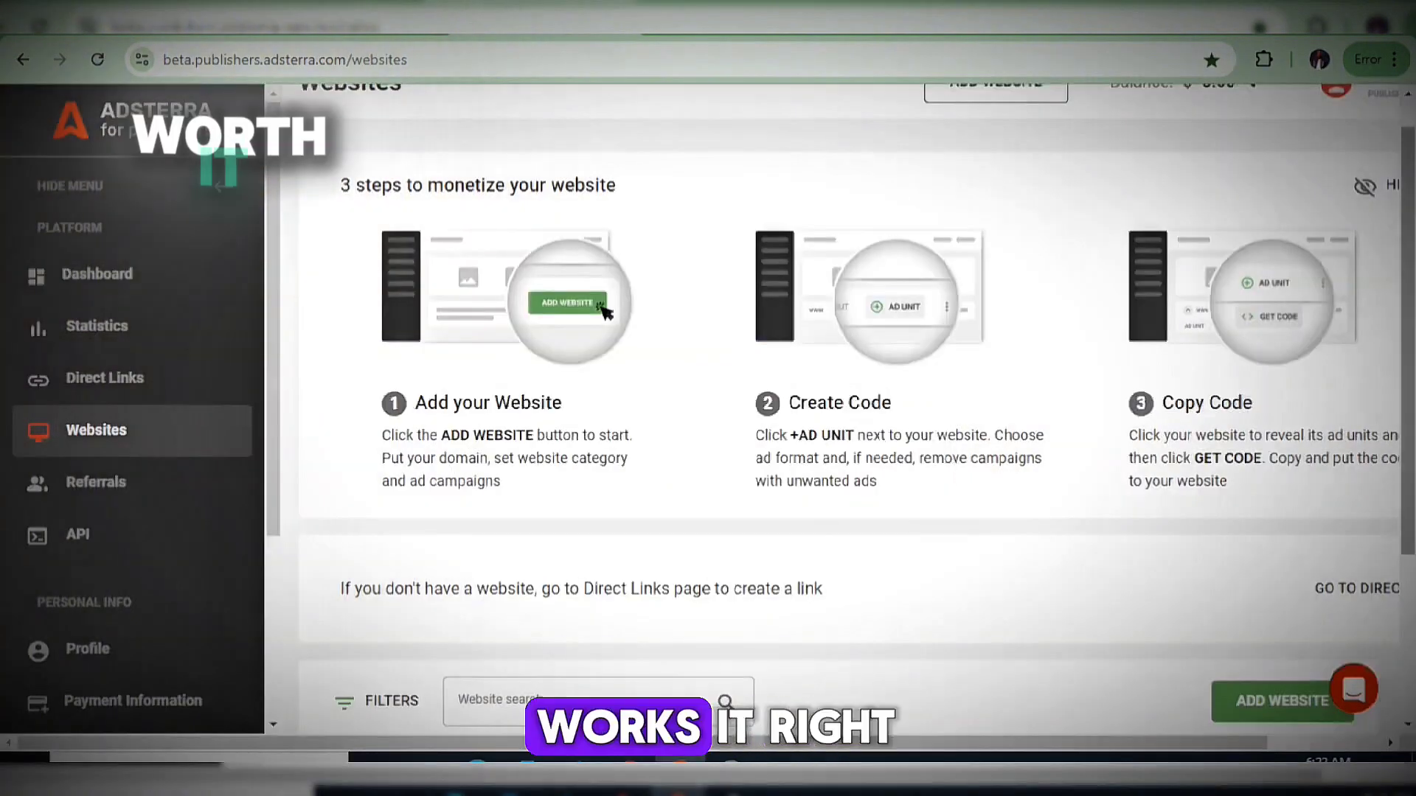
scroll(964, 470, down, 4)
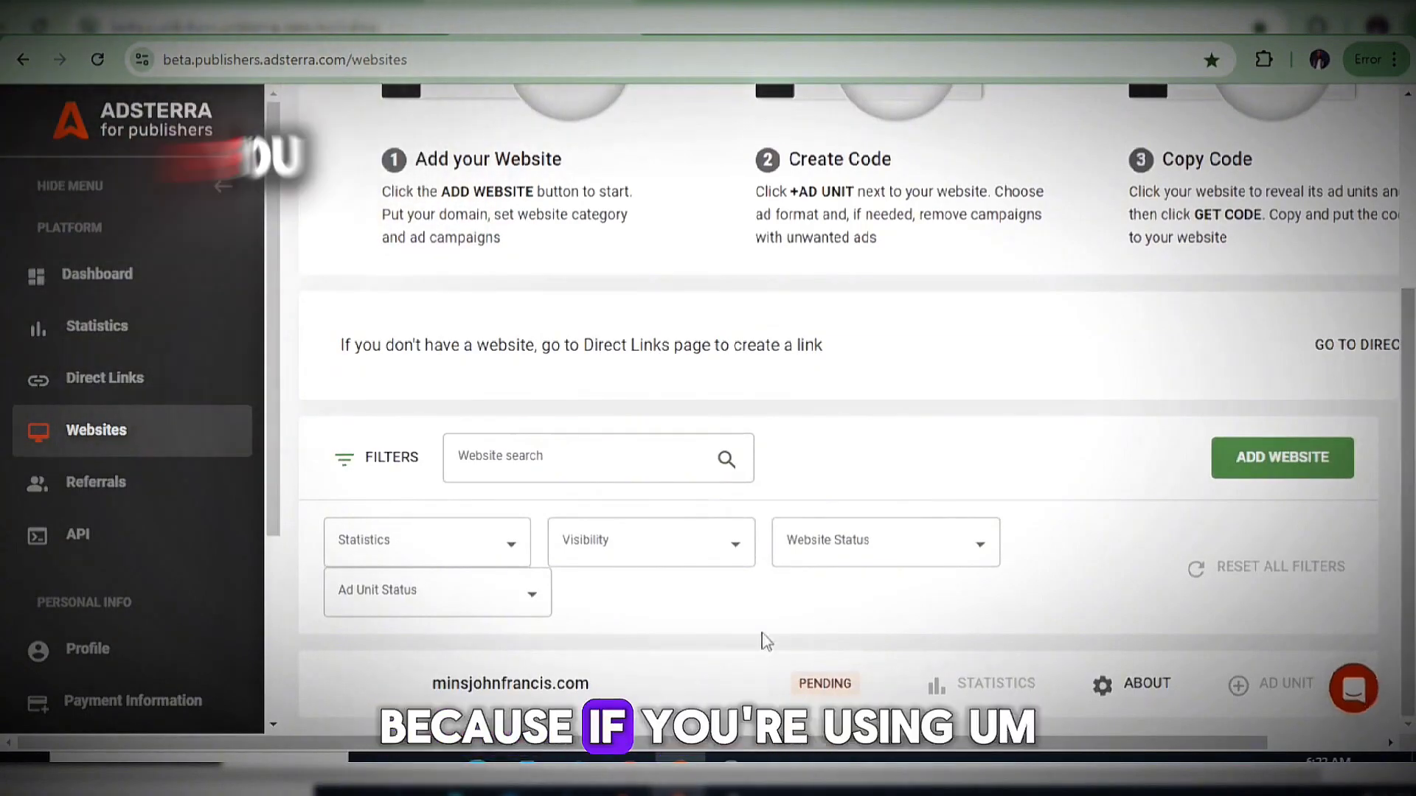
drag(642, 697, 664, 623)
click(779, 601)
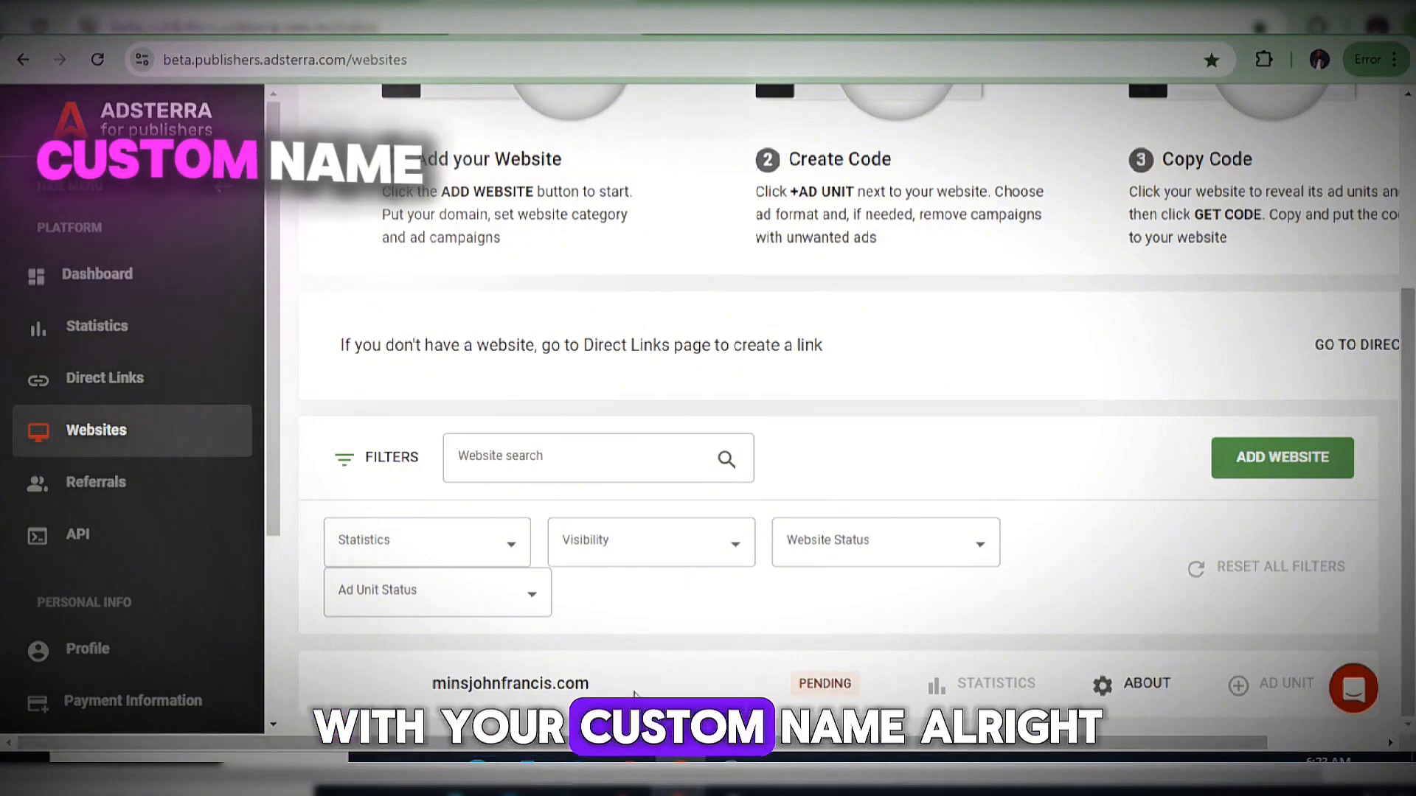
drag(440, 697, 431, 693)
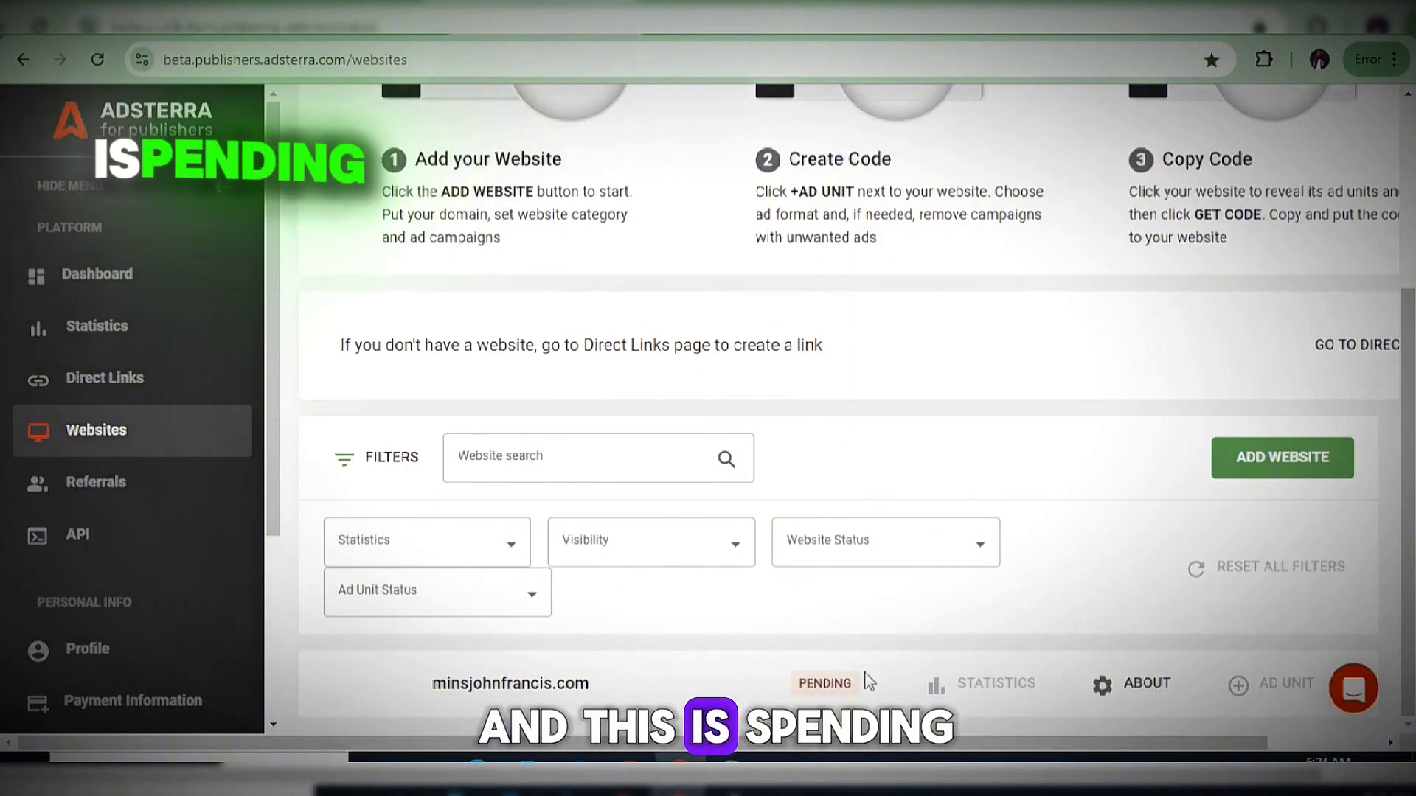
drag(867, 680, 804, 691)
click(951, 639)
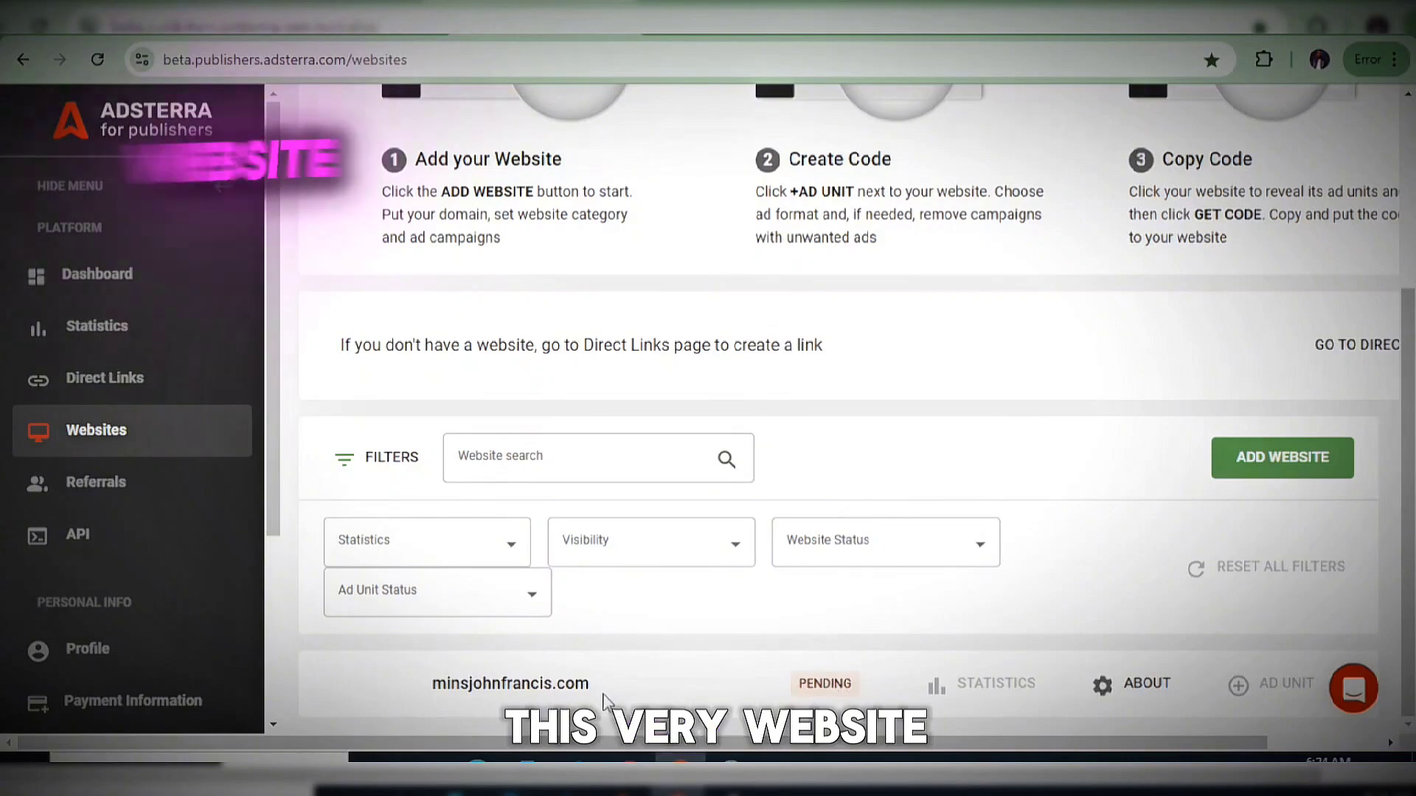
click(921, 585)
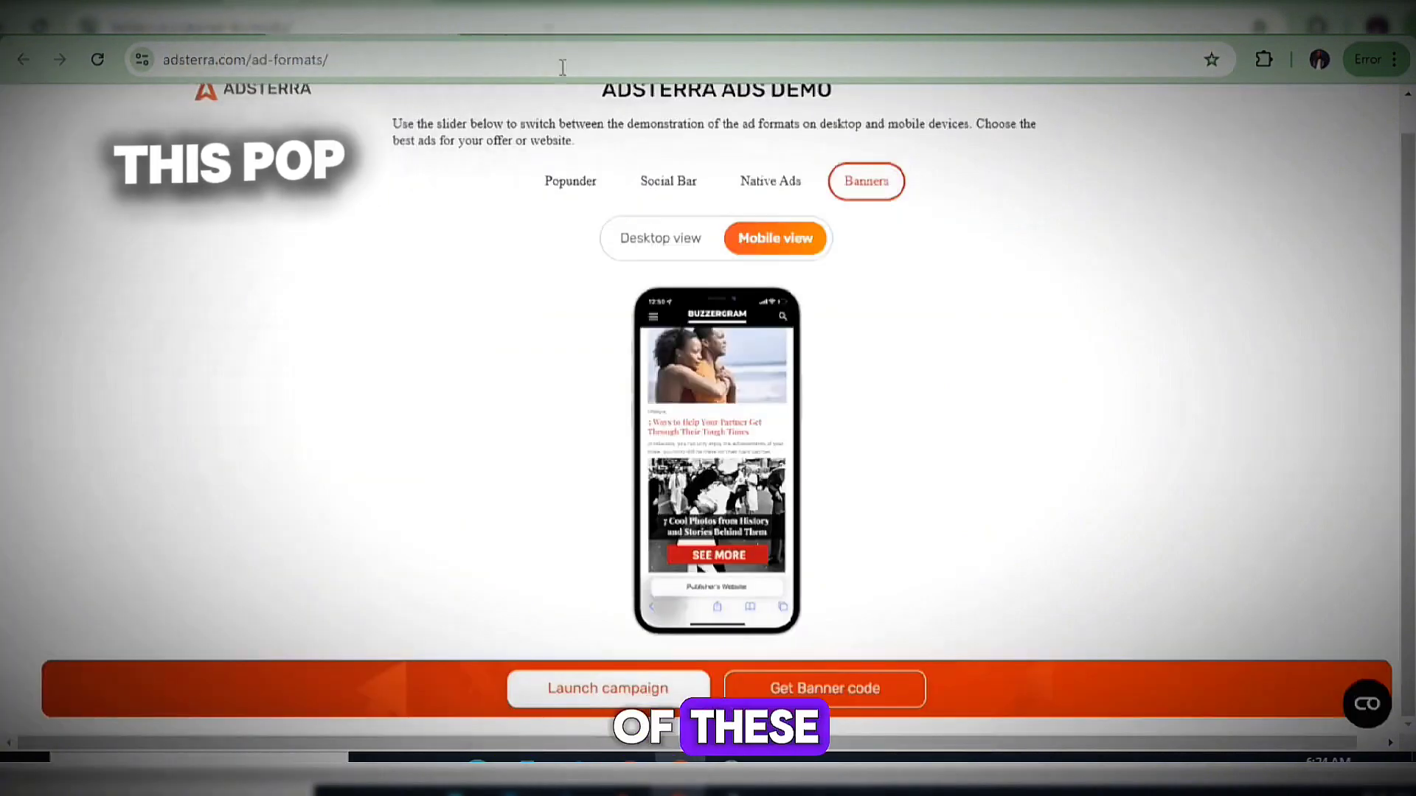
click(670, 186)
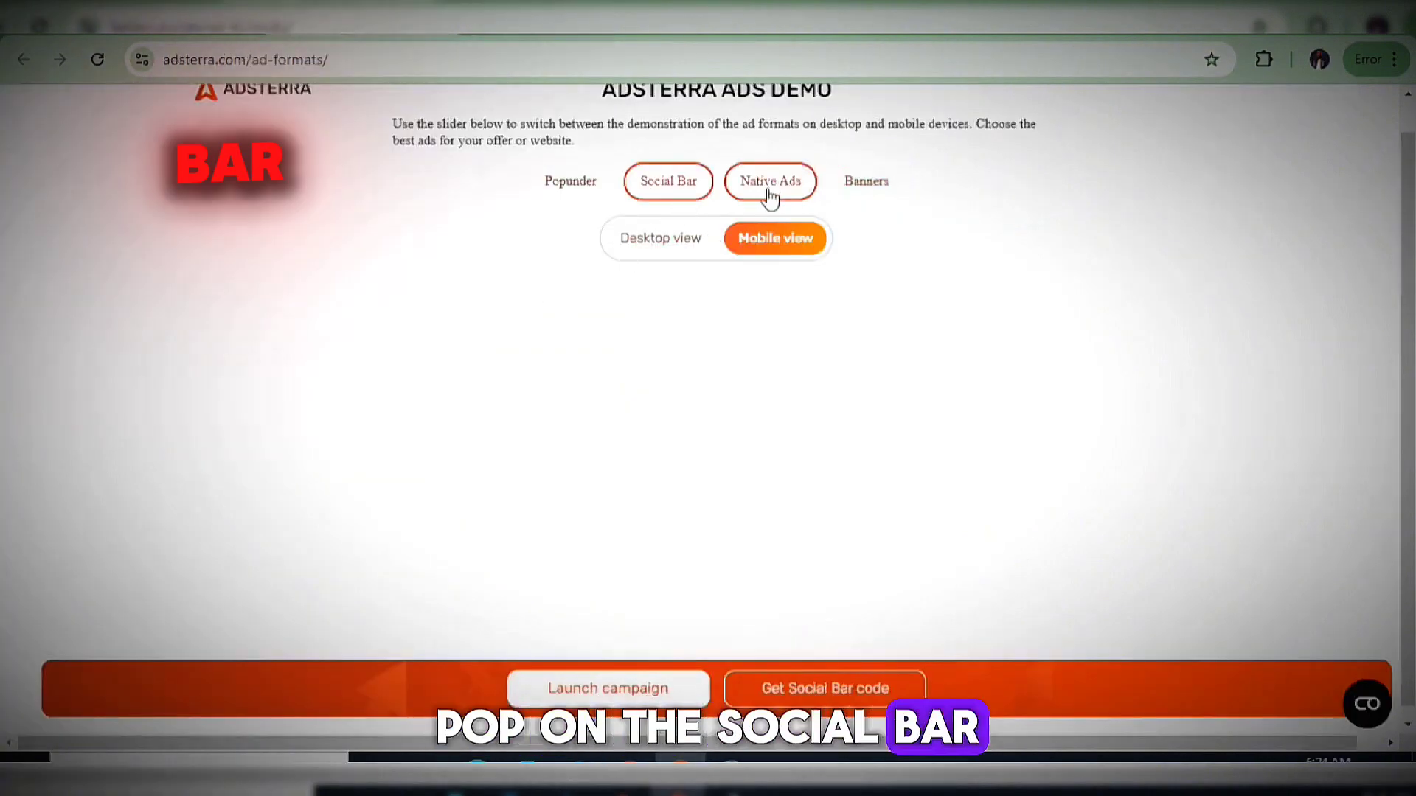
click(771, 193)
click(869, 194)
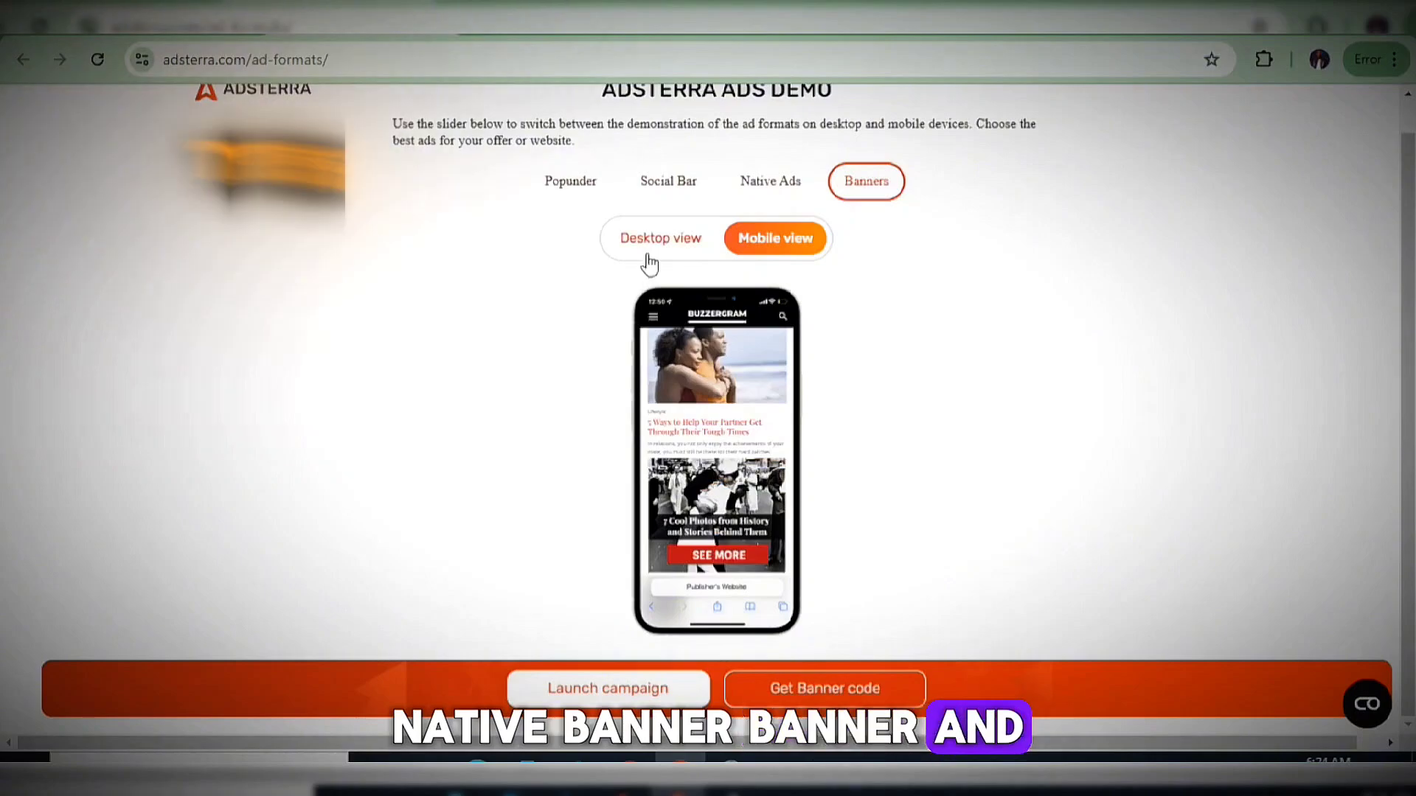
click(652, 243)
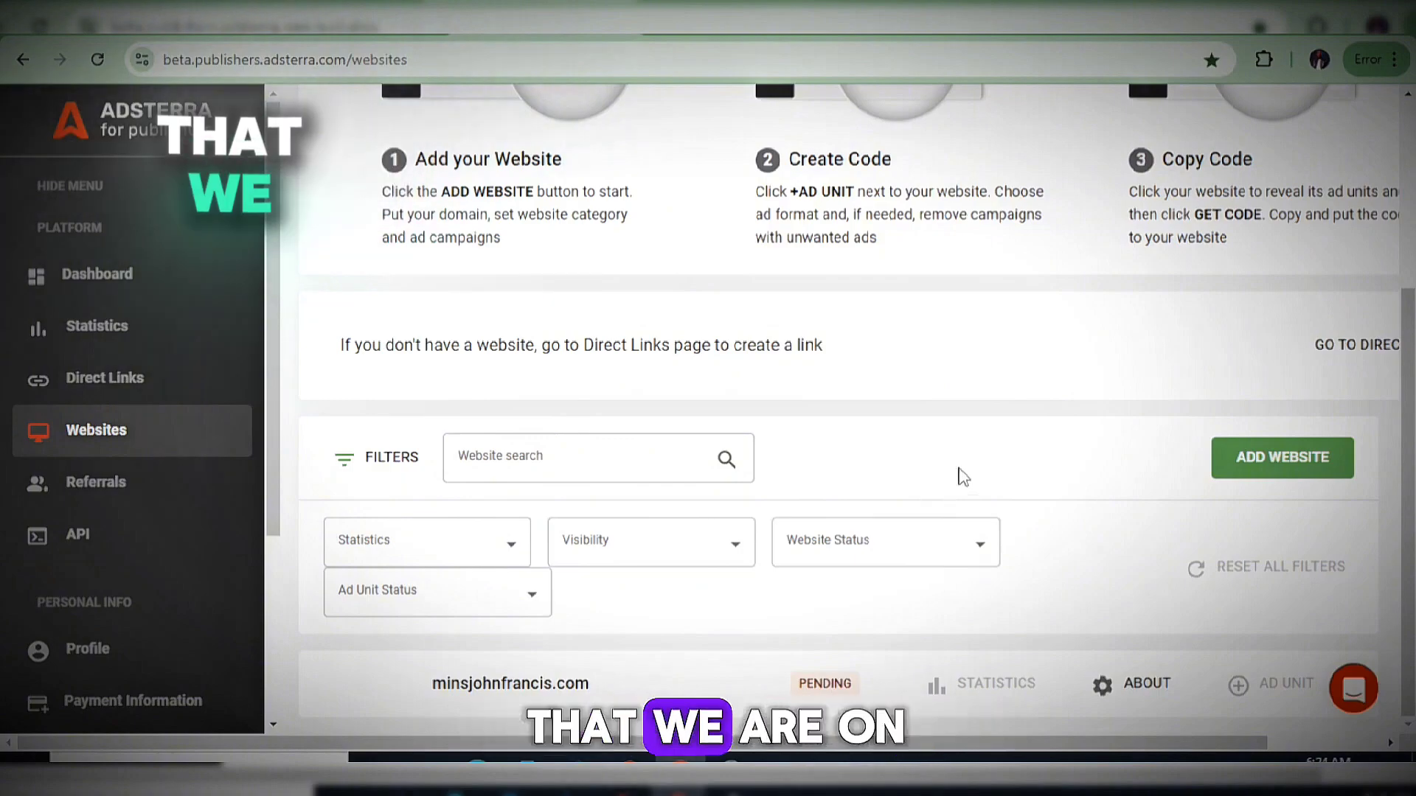
Go to Direct Links in the sidebar and start a new direct link with CREATE DIRECT LINK.
click(114, 382)
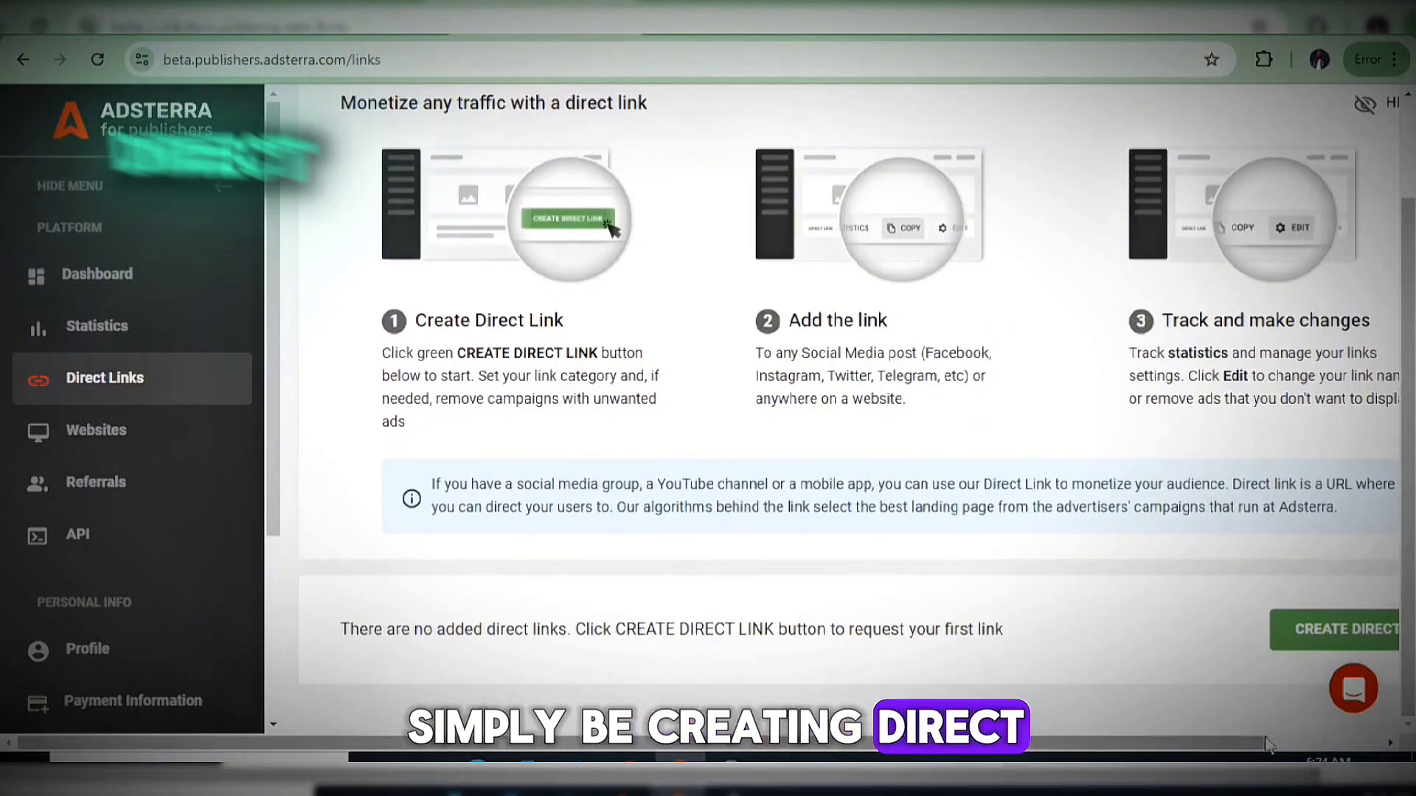
scroll(841, 406, right, 3)
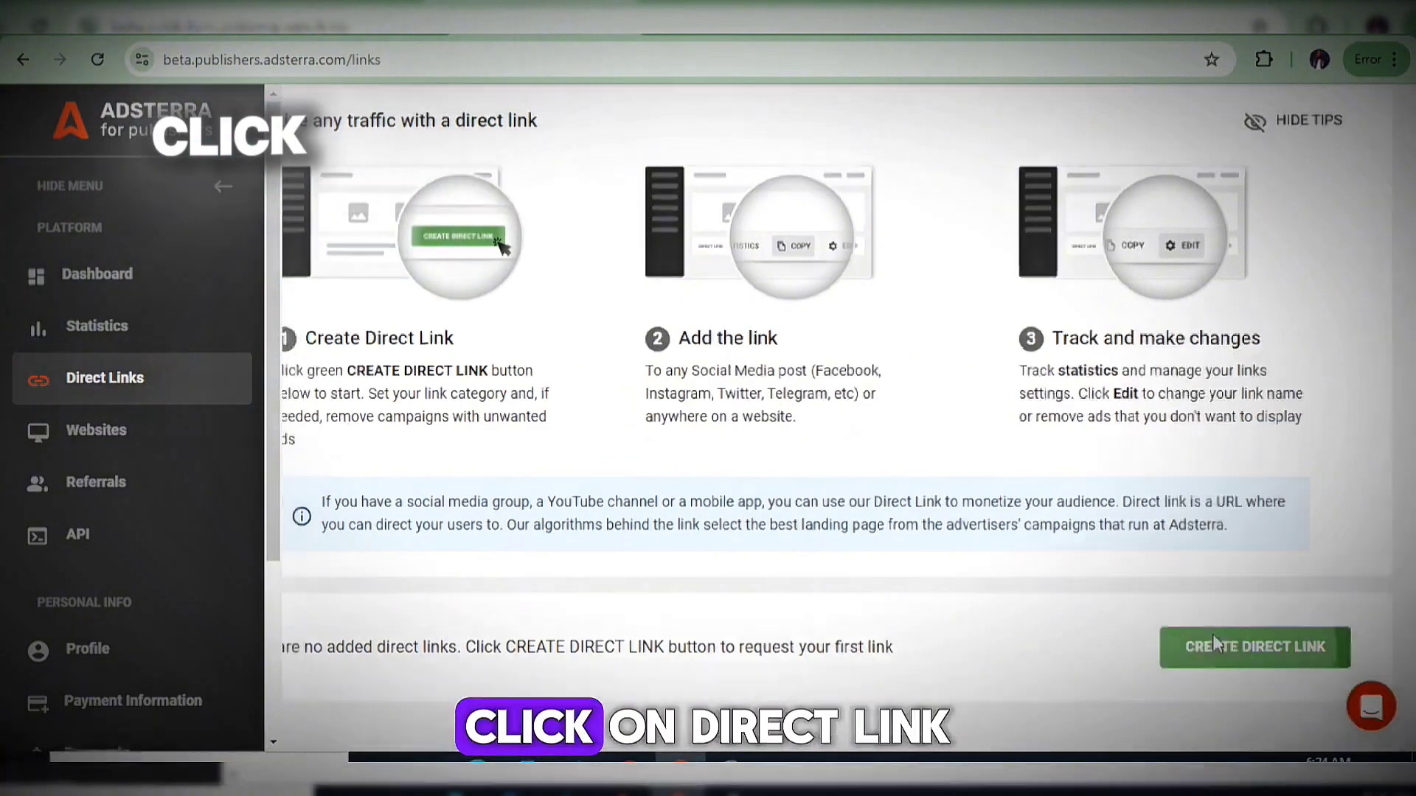
click(1219, 640)
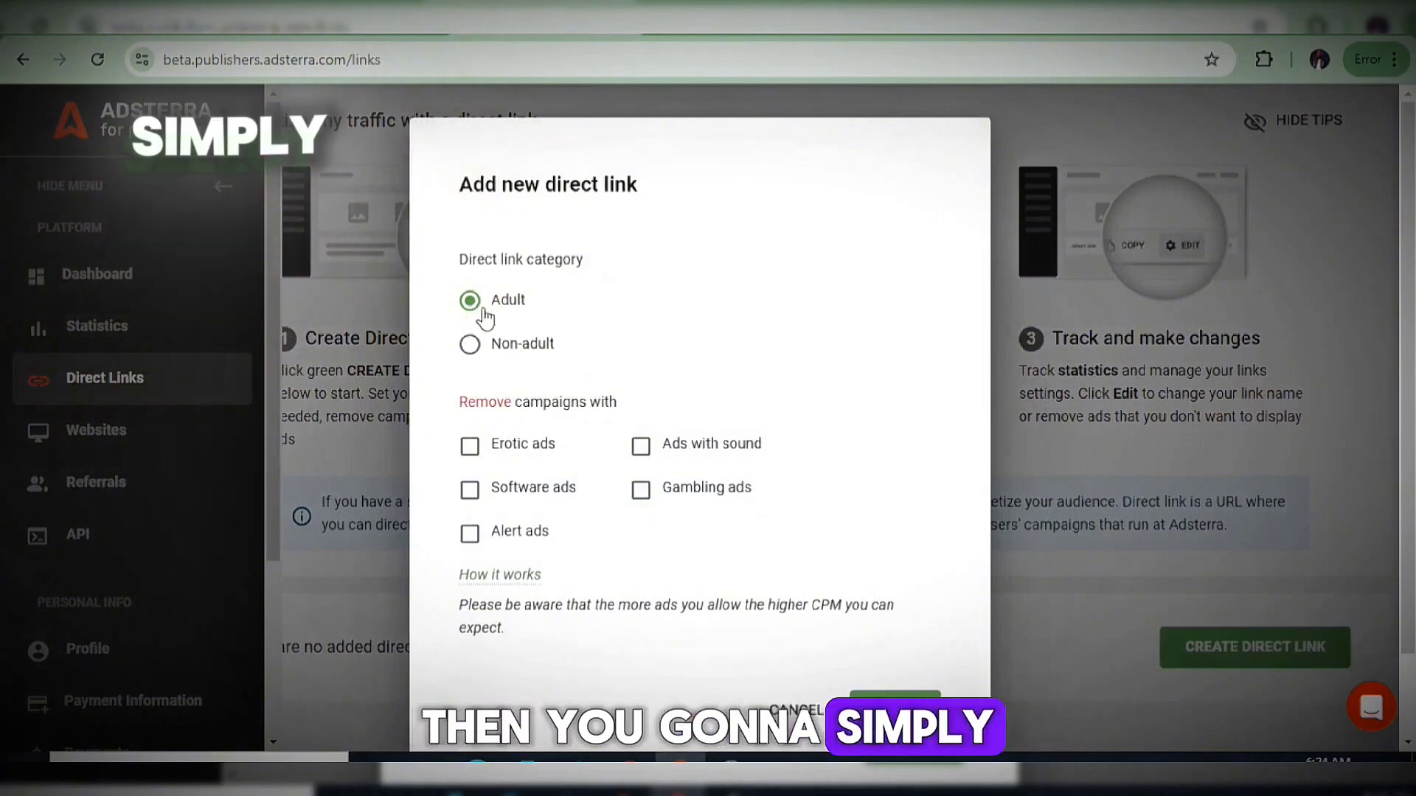
Request a Non-adult direct link that excludes erotic ads.
drag(600, 262, 457, 259)
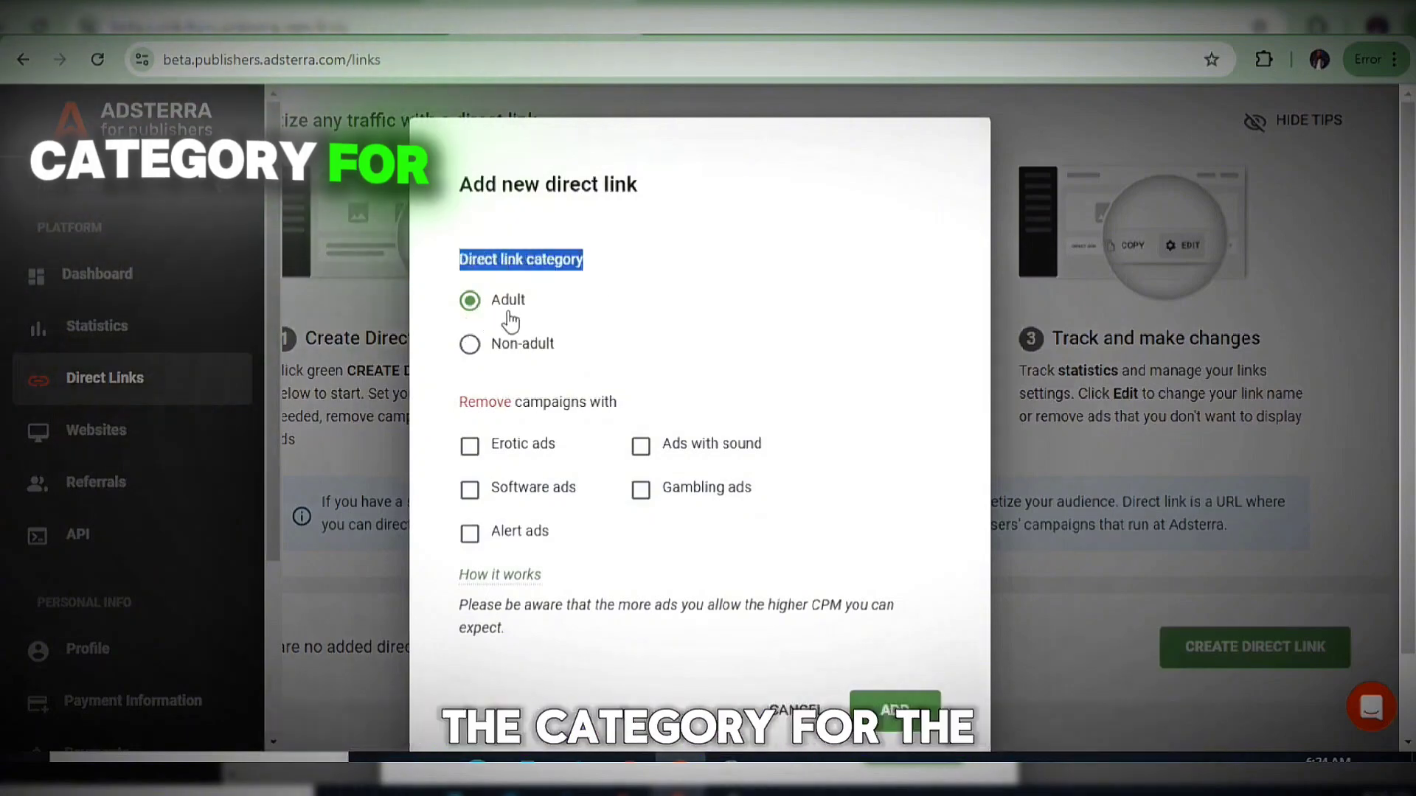
drag(554, 352, 461, 333)
click(759, 359)
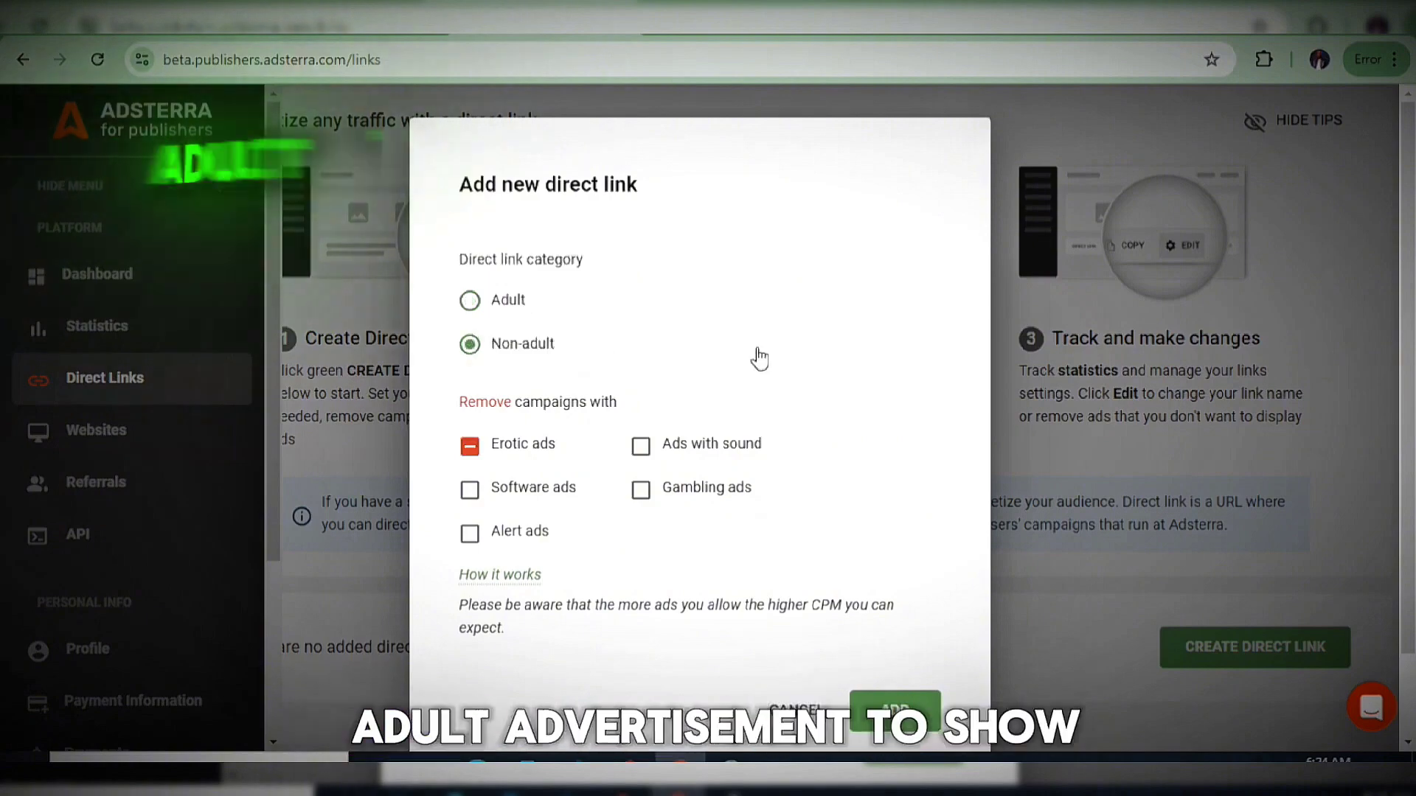
click(470, 301)
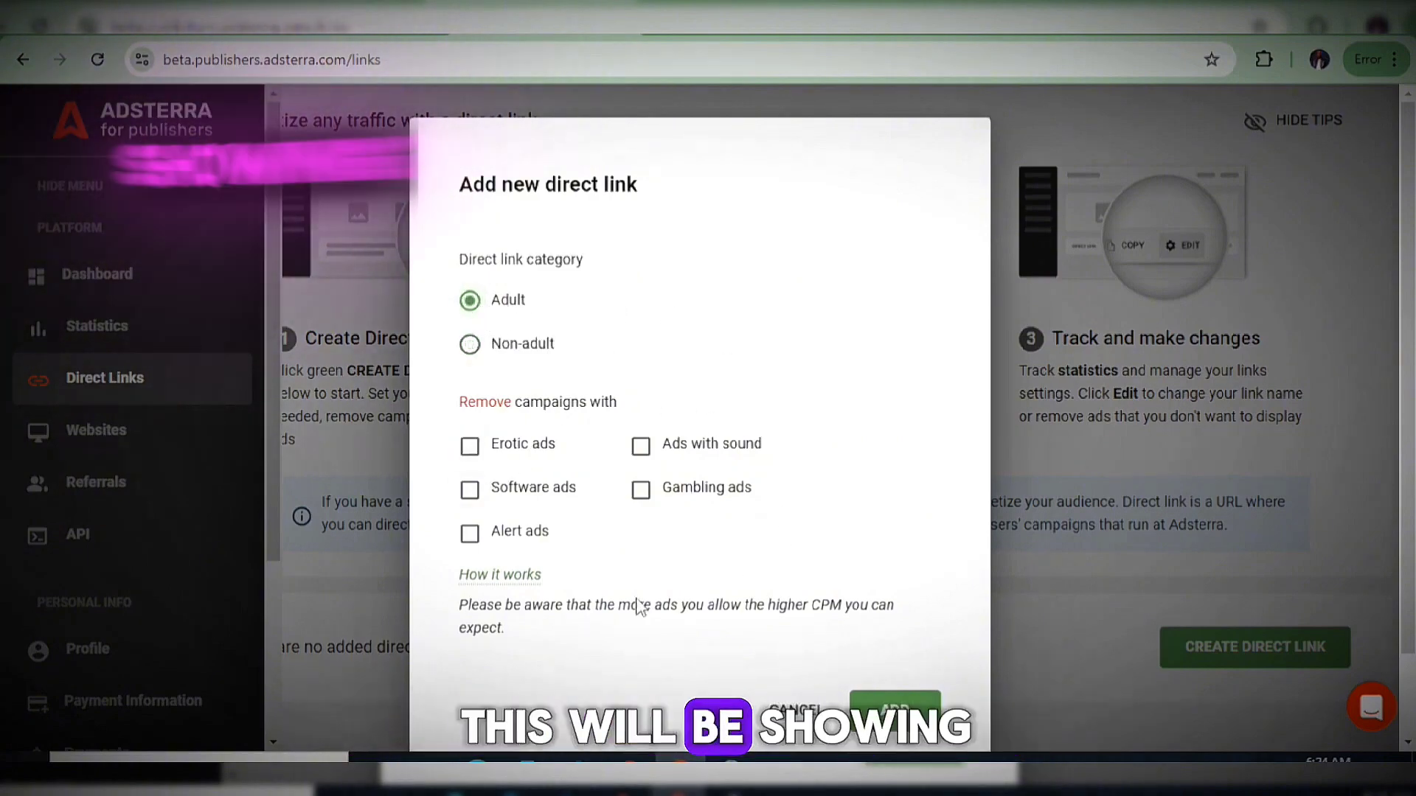
click(473, 354)
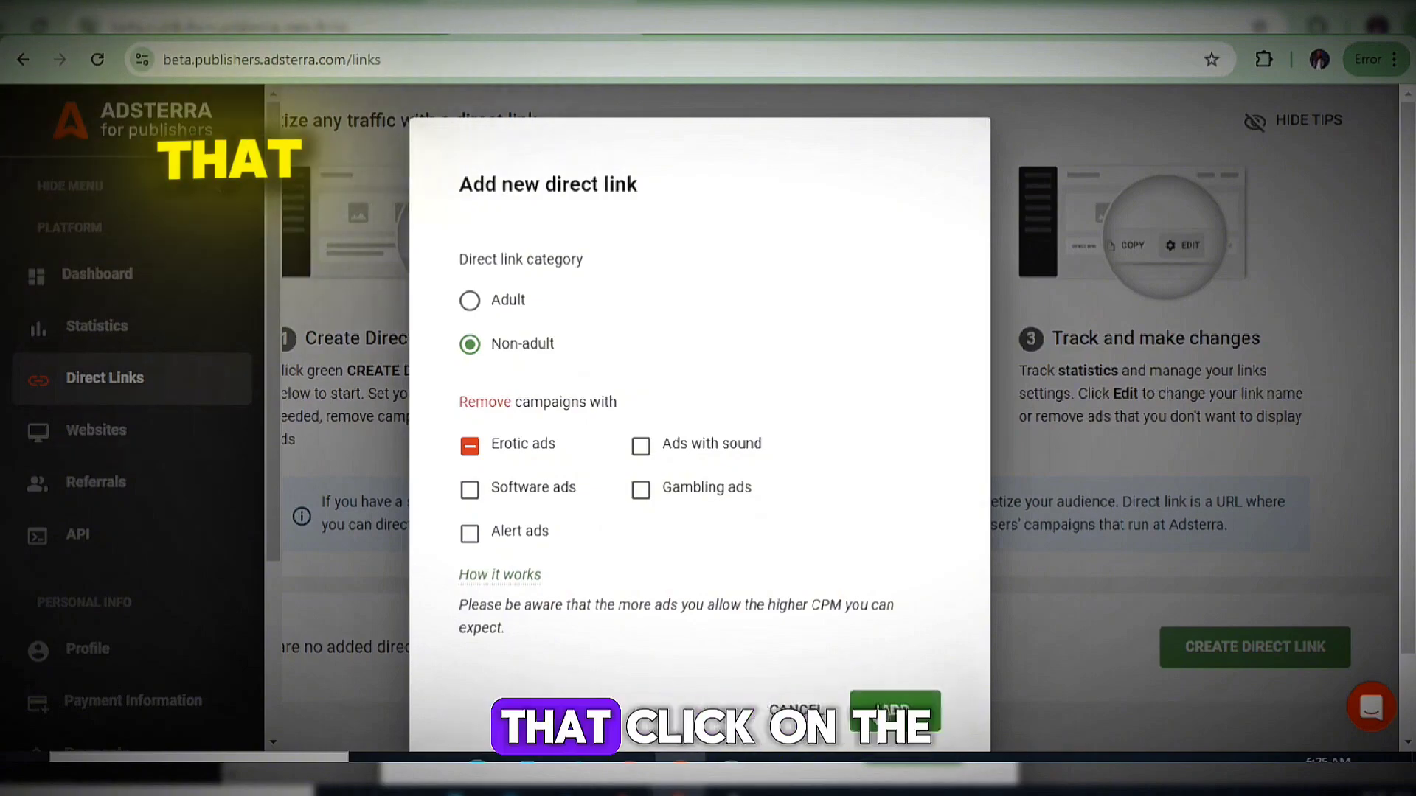
click(894, 704)
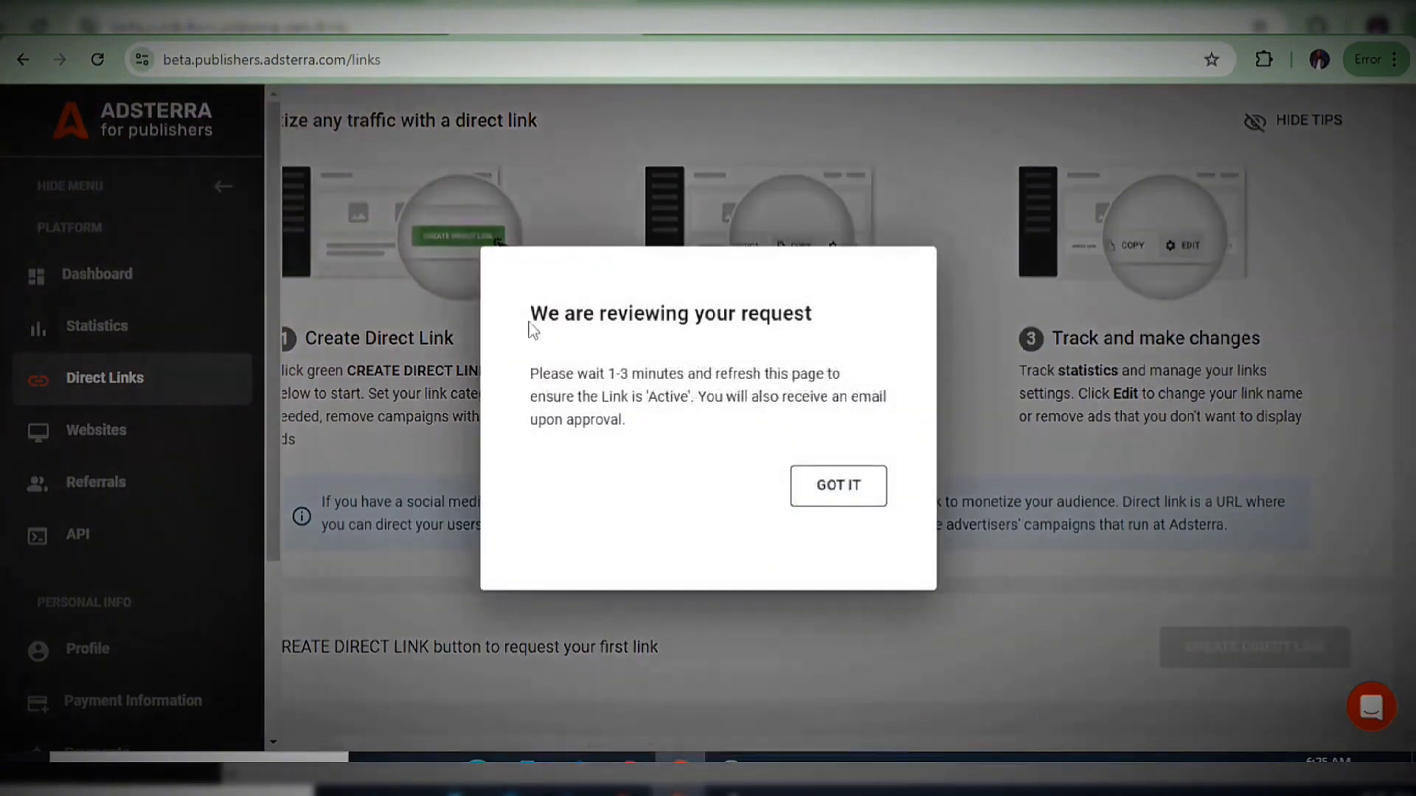
Dismiss the direct link review notice, check the ad unit table, and return to Websites.
drag(838, 332, 534, 384)
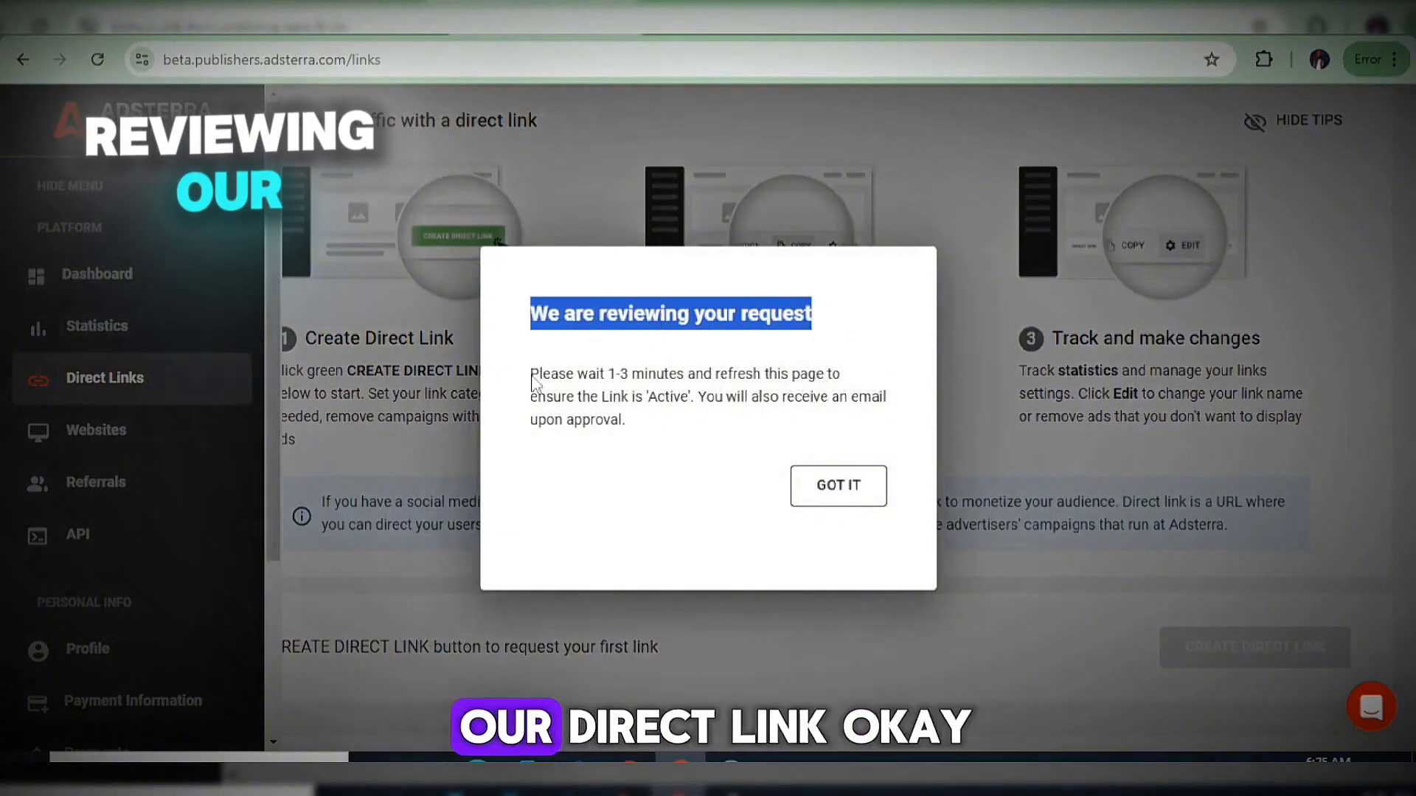
click(822, 488)
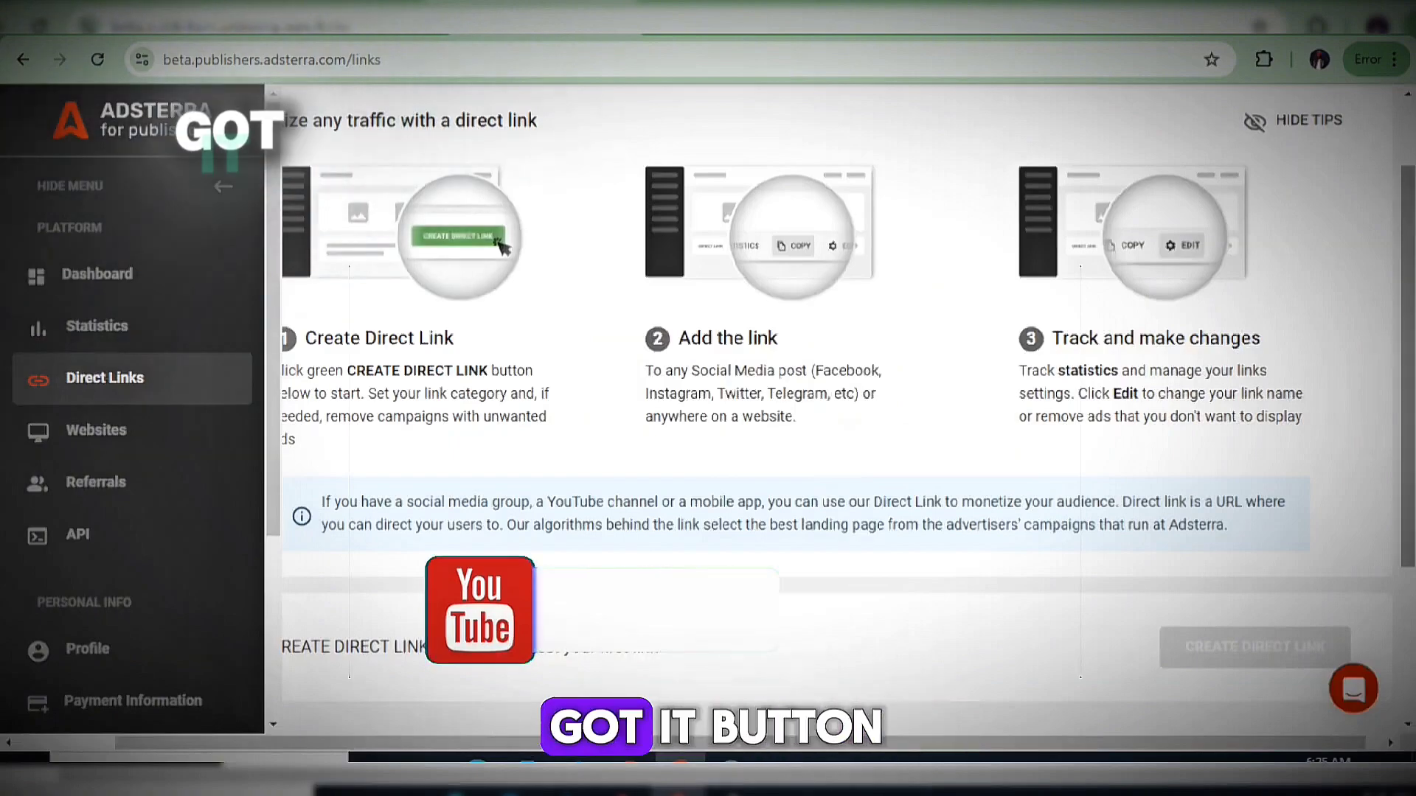
scroll(822, 488, down, 3)
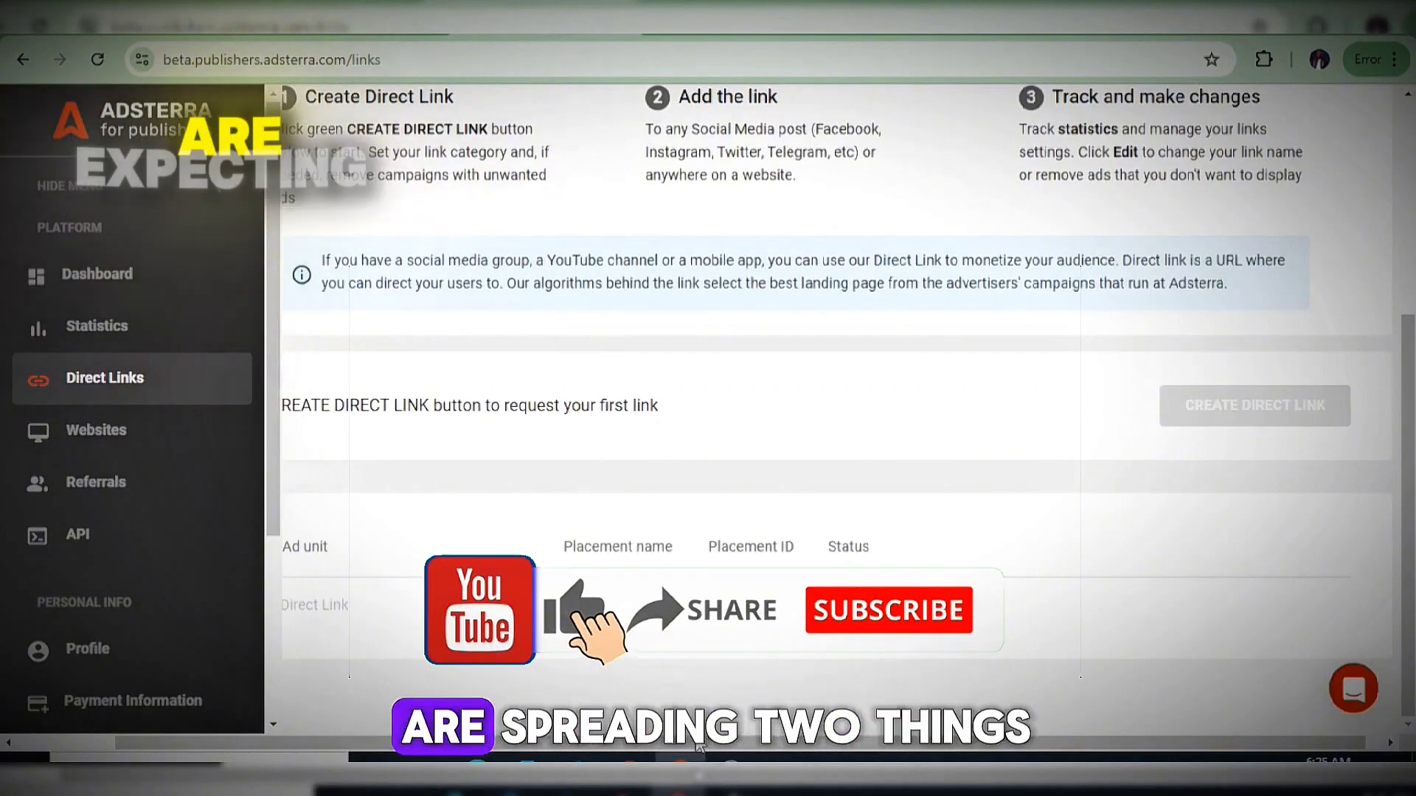
scroll(583, 679, left, 3)
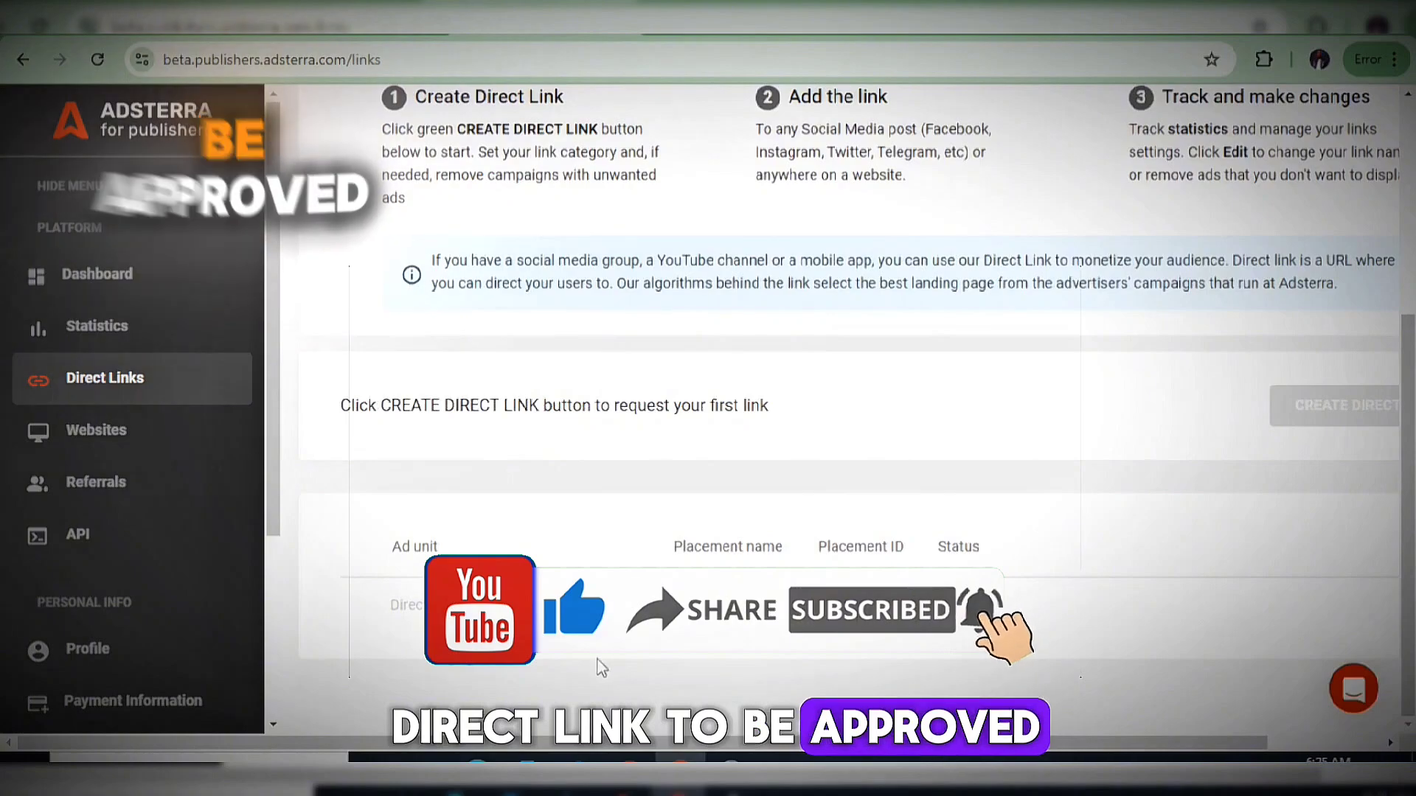
click(155, 438)
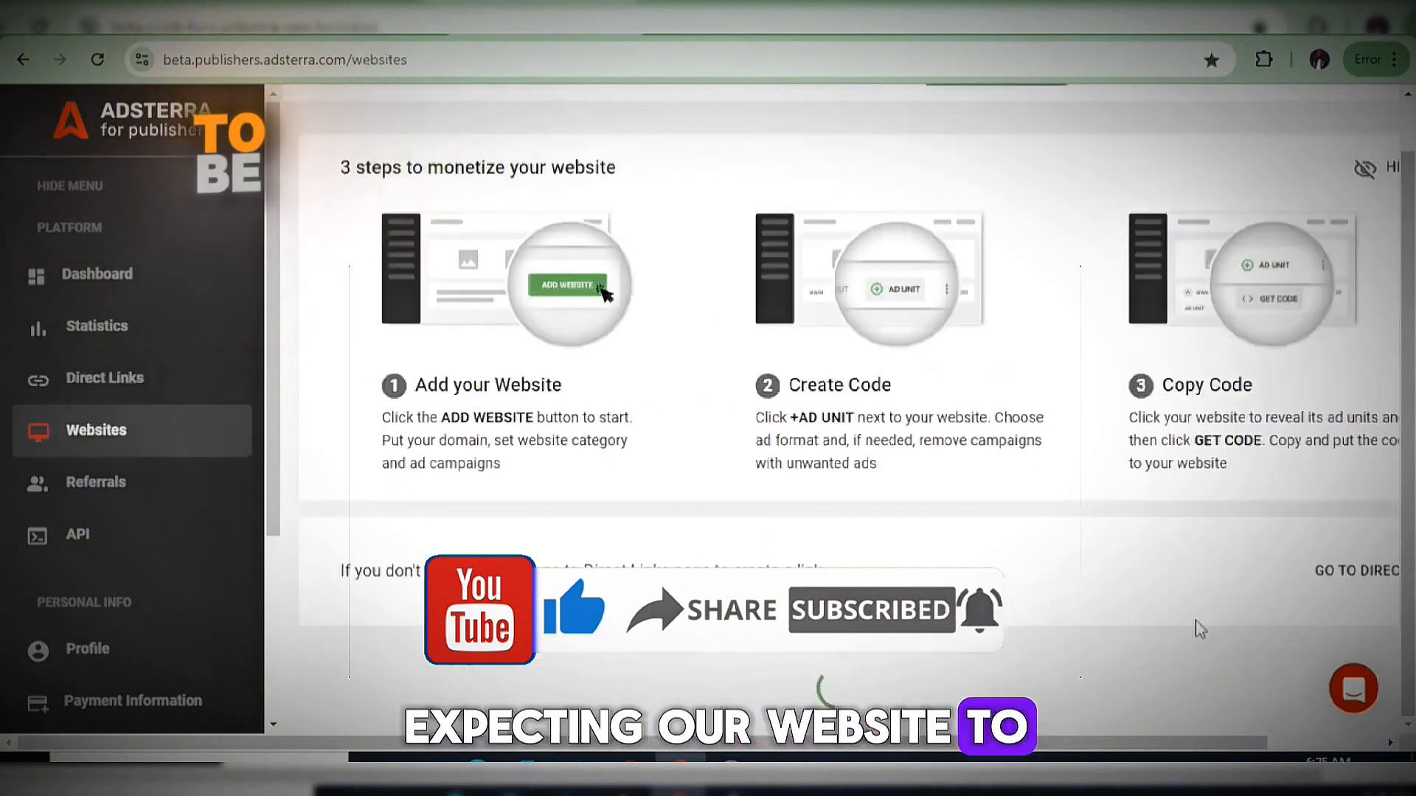
Check the website status filter in the site list, then go to Payment Information.
scroll(786, 667, down, 4)
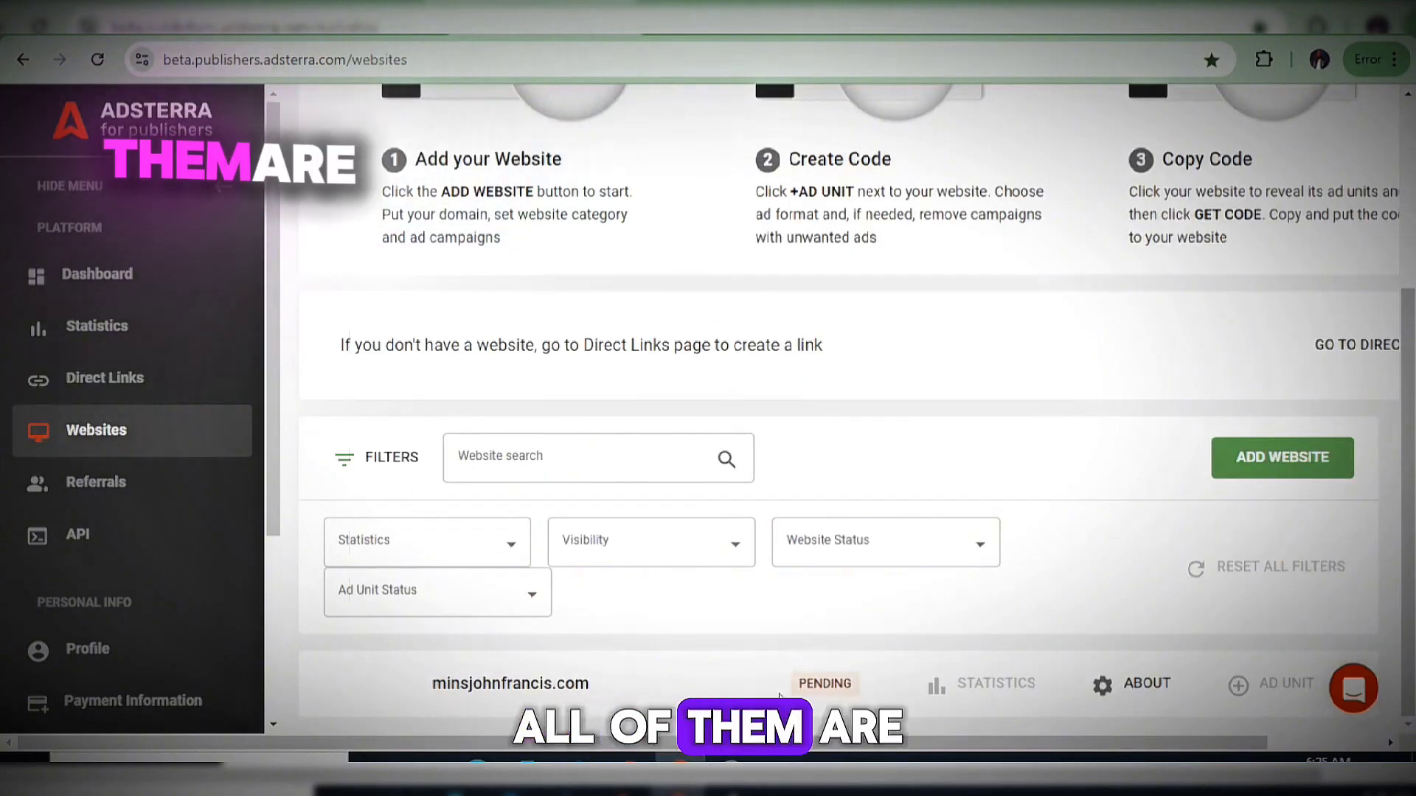
click(974, 558)
click(995, 478)
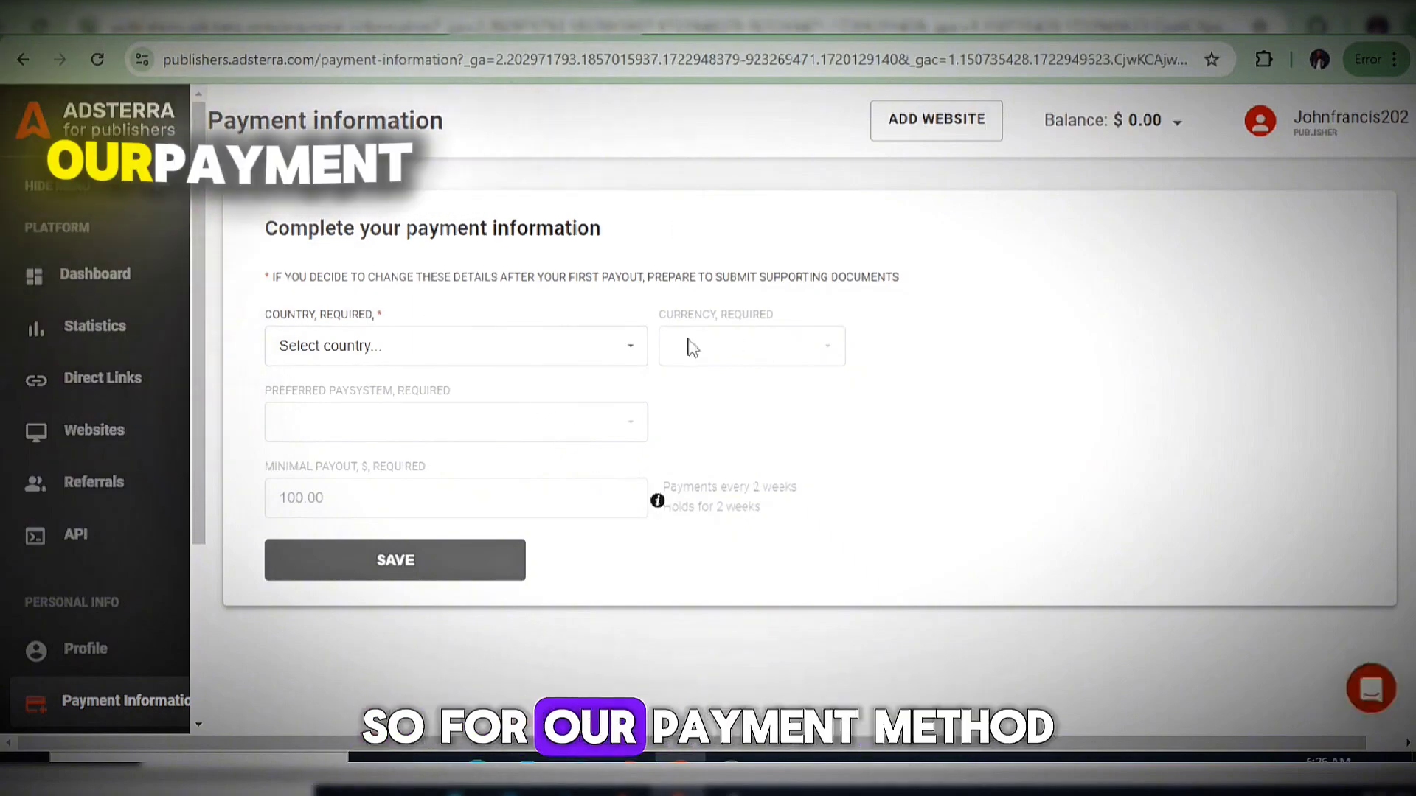
Select Nigeria from the Country list on the payment form.
click(440, 357)
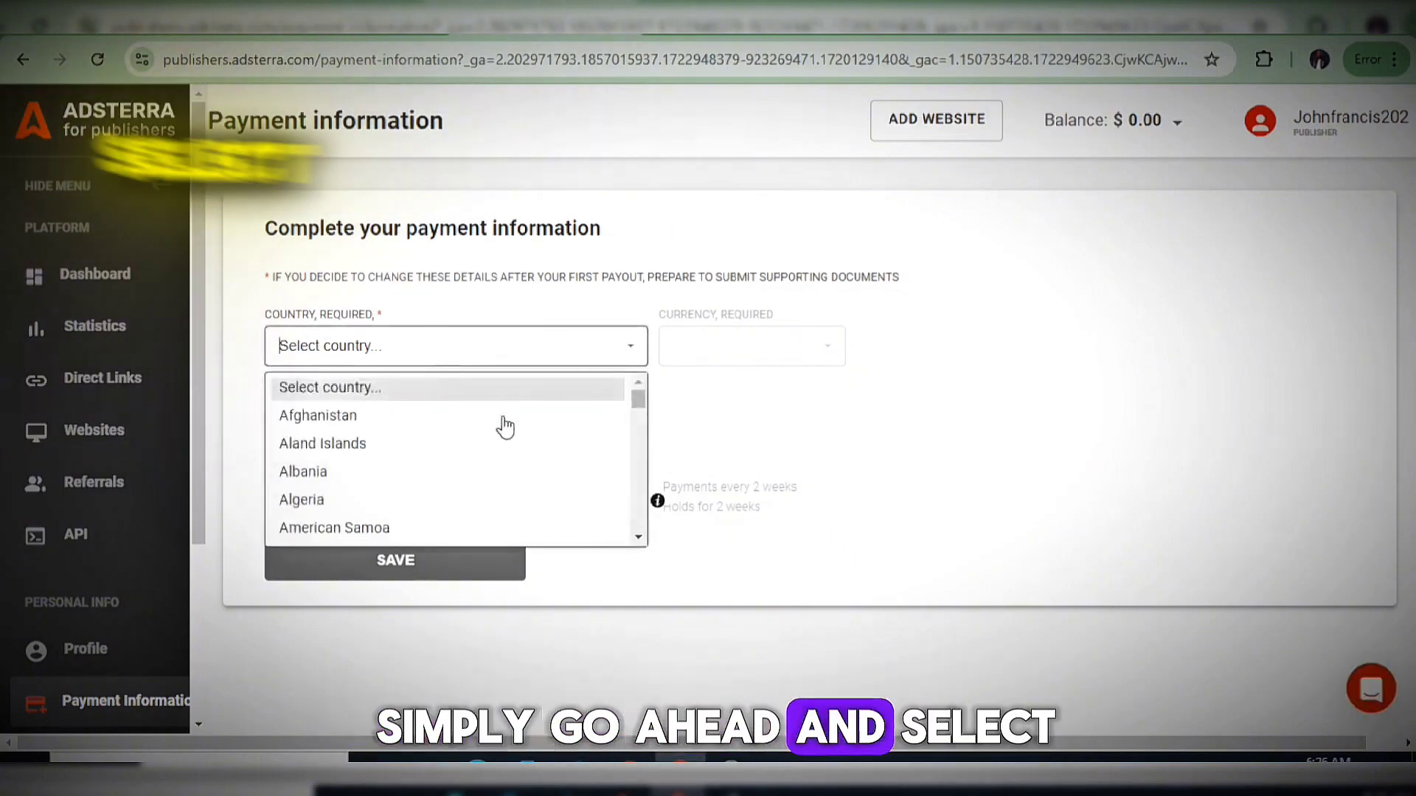
scroll(404, 468, down, 10)
scroll(405, 463, down, 20)
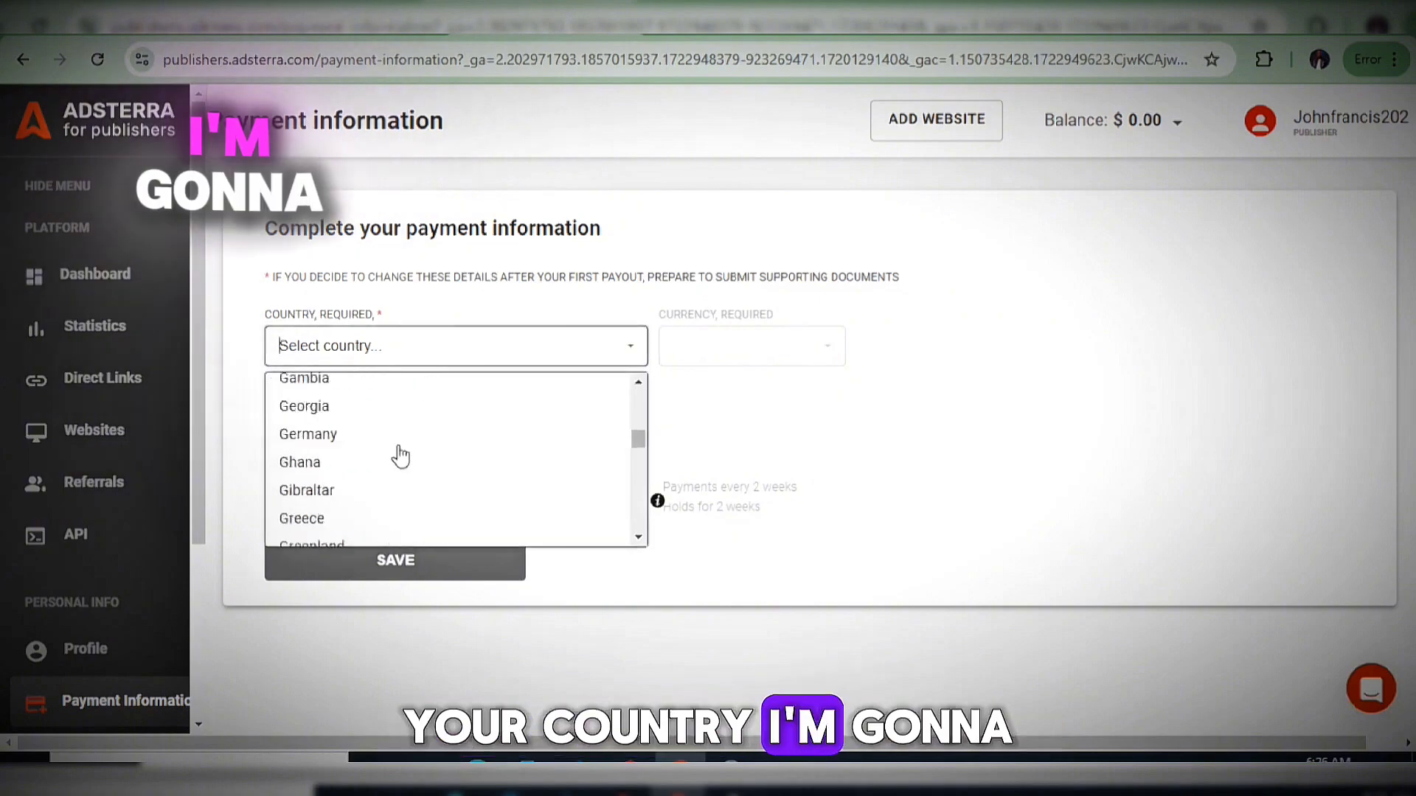
scroll(391, 446, down, 10)
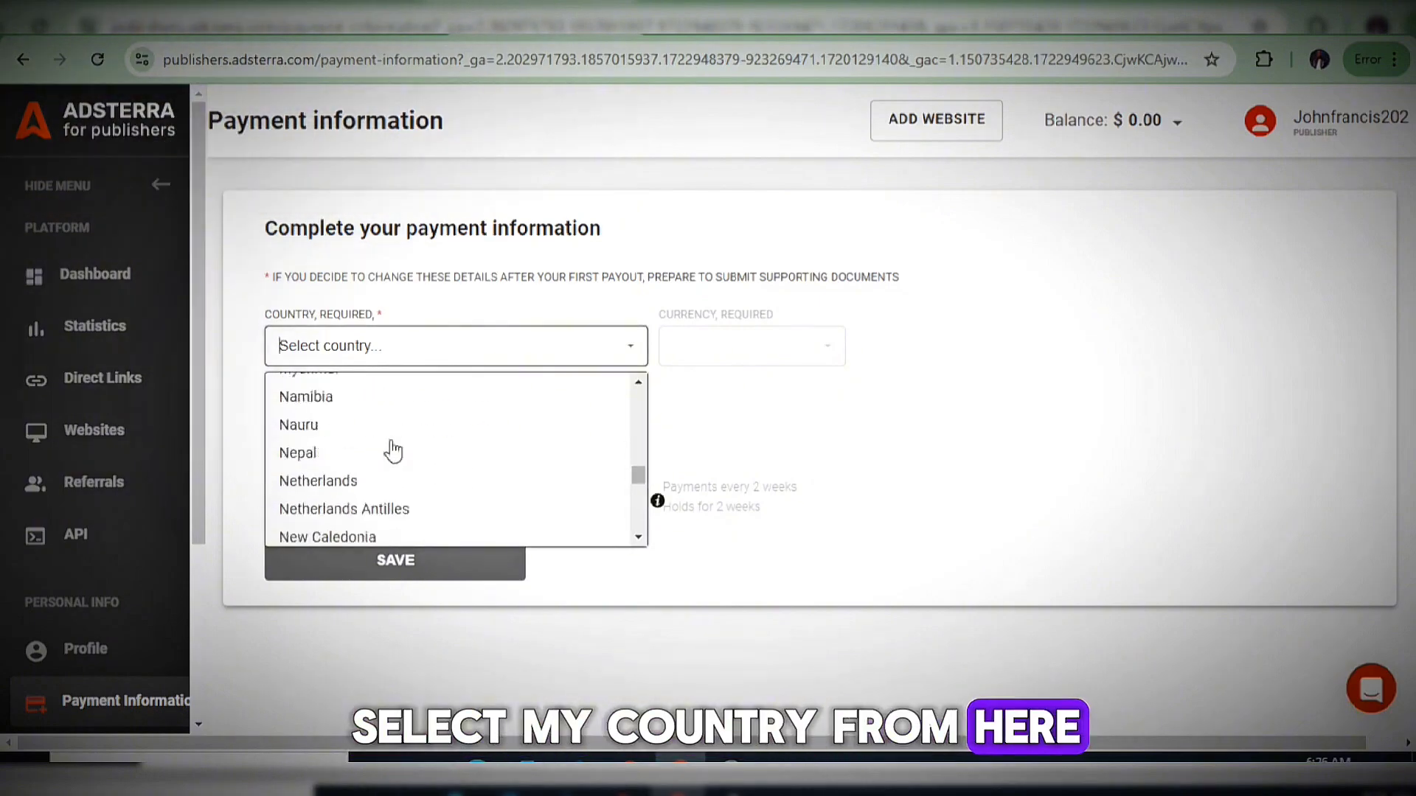
scroll(387, 443, up, 4)
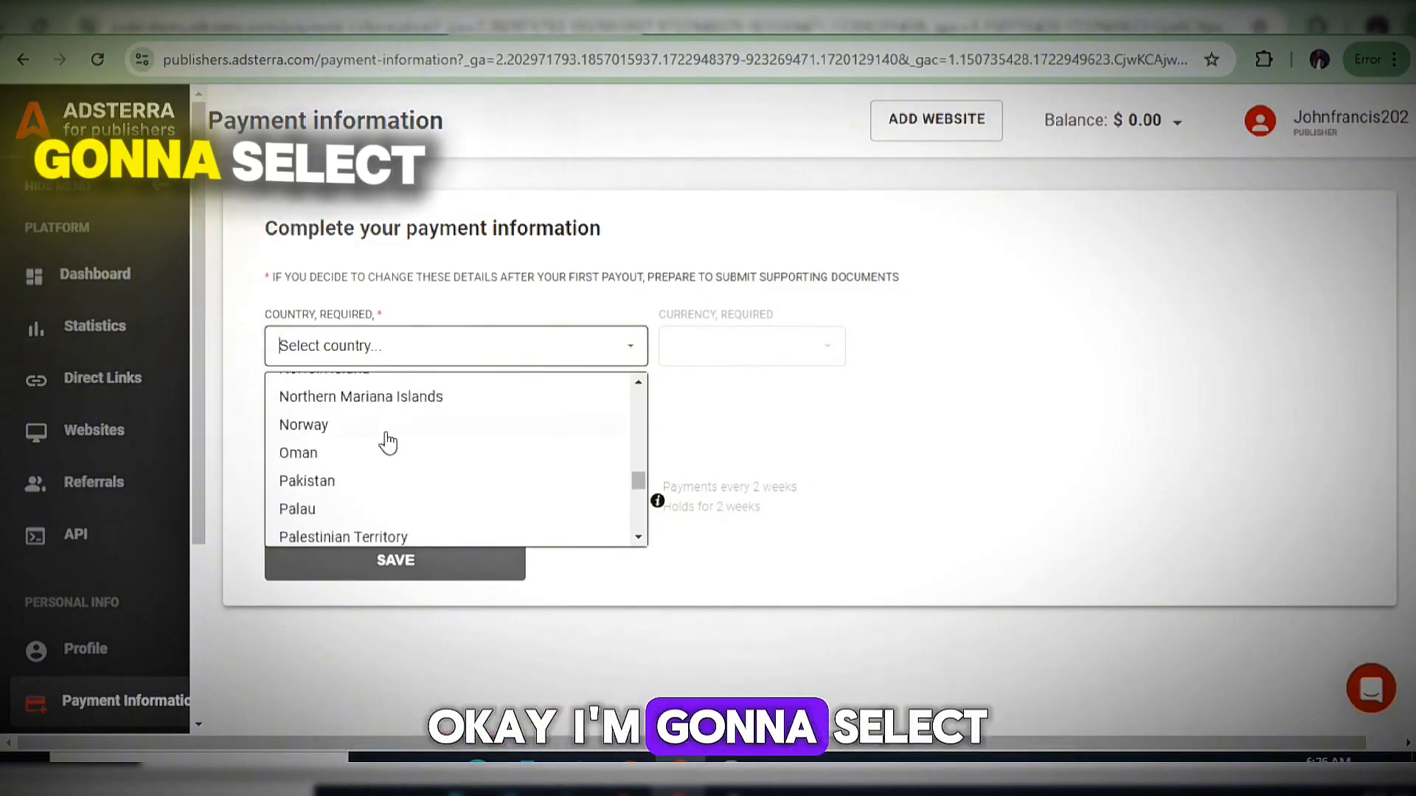
scroll(386, 442, up, 2)
click(351, 429)
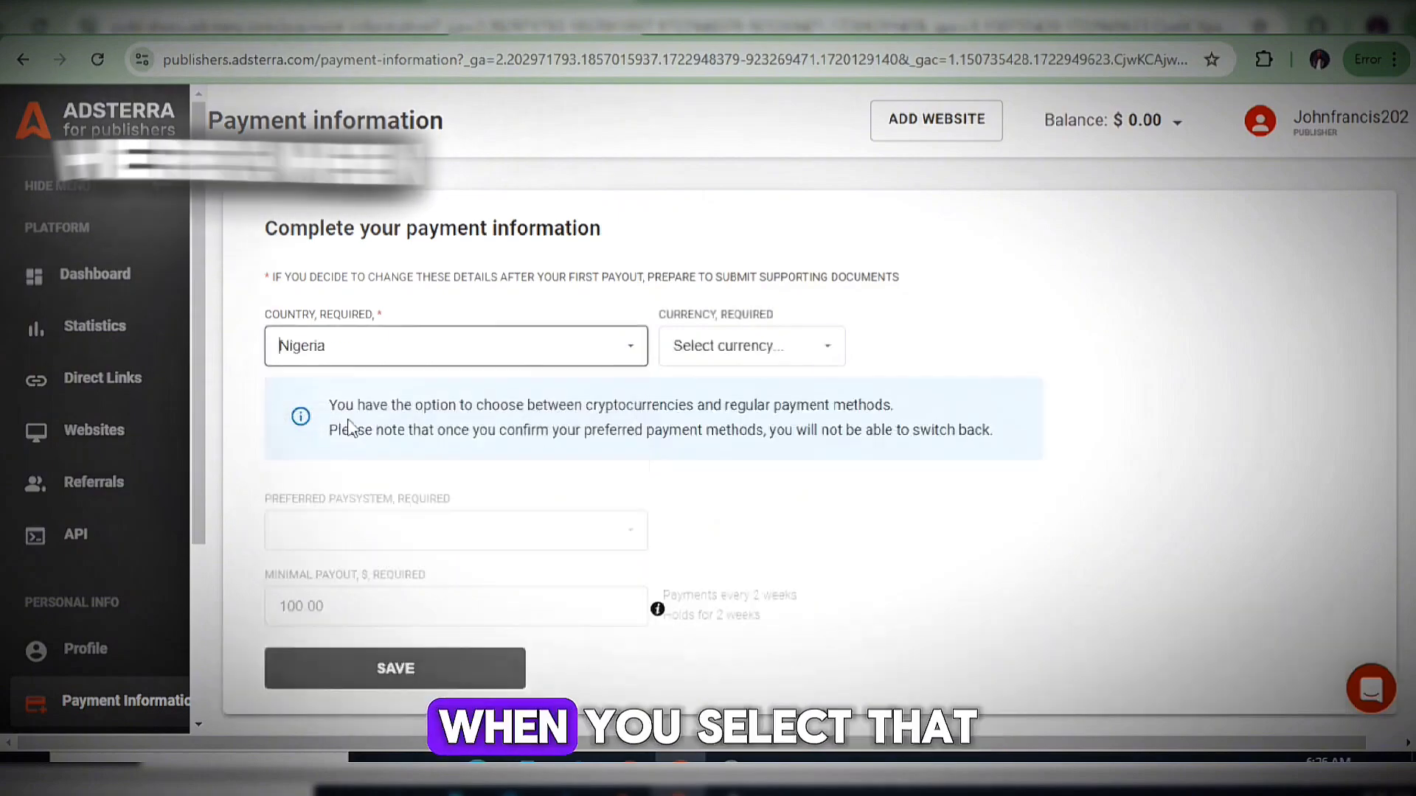
click(790, 358)
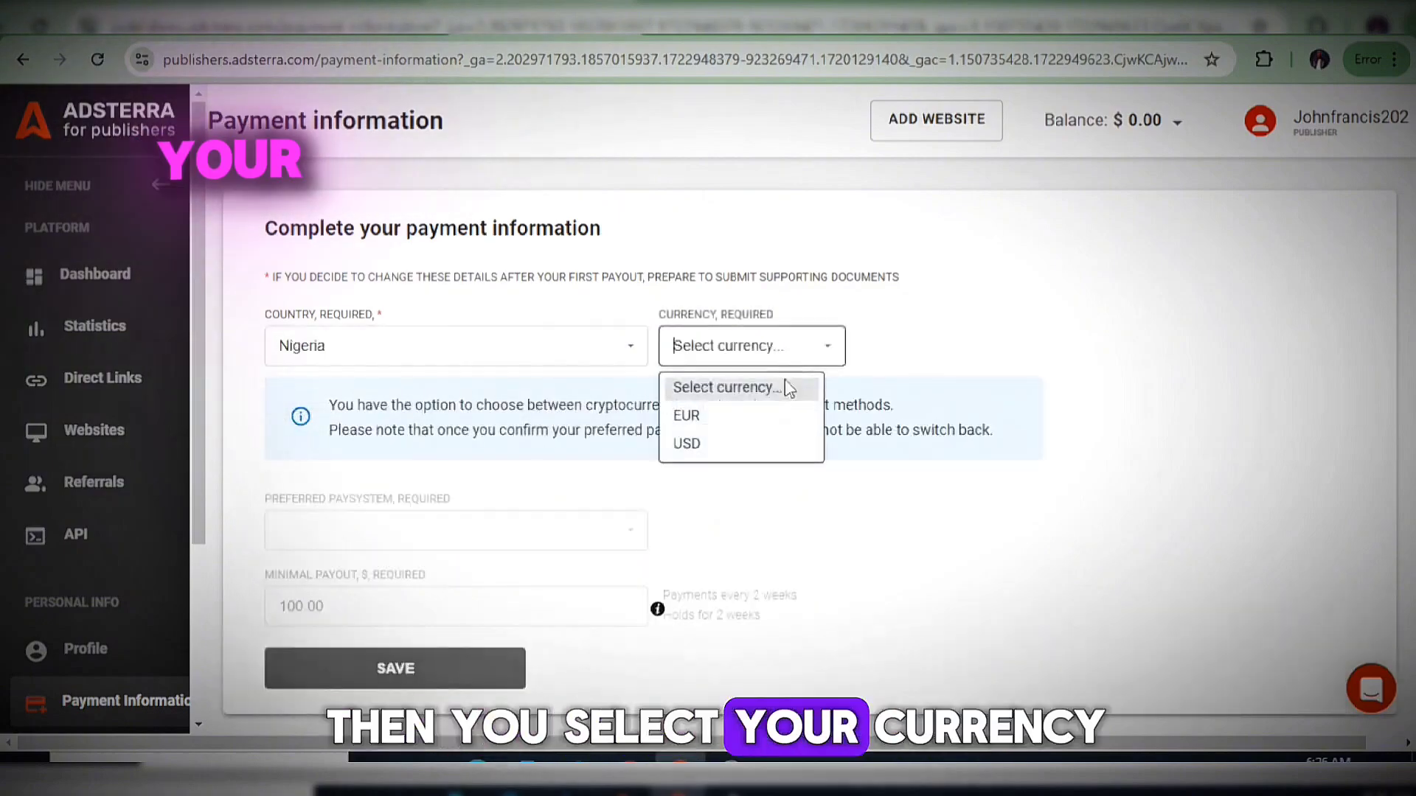
Set currency to USD and paysystem to Tether TRC20 (Tron), after briefly trying WireTransfer.
click(708, 443)
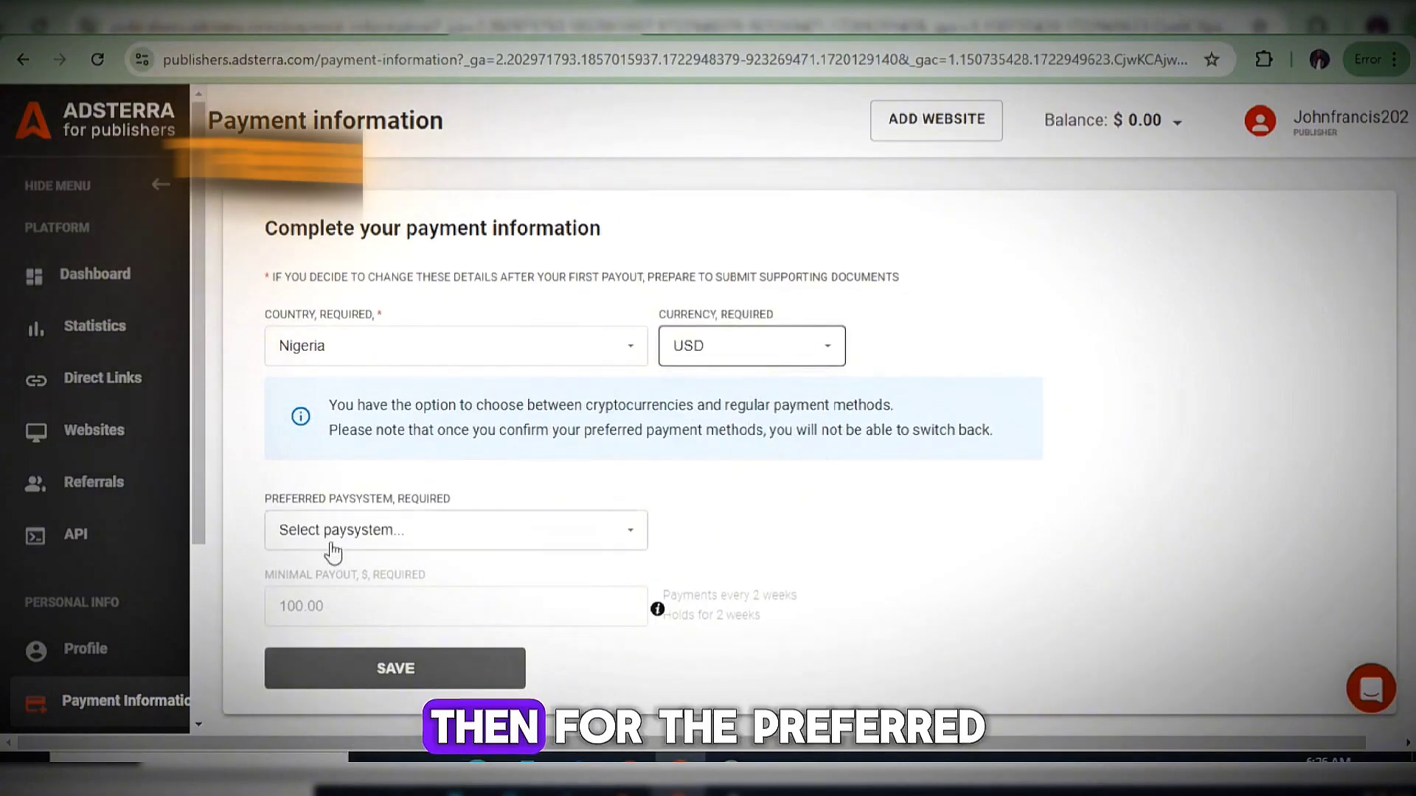
click(492, 541)
click(492, 541)
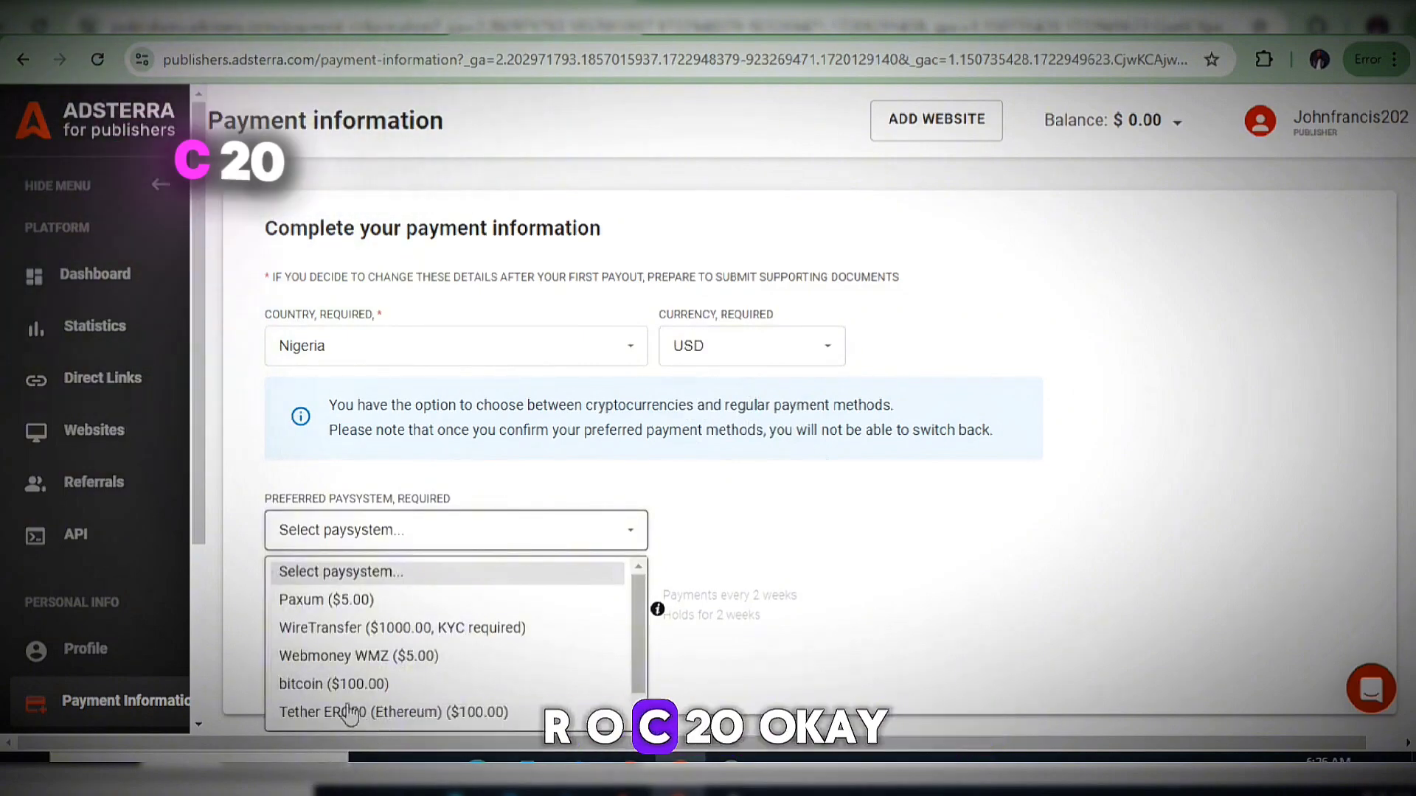
scroll(402, 727, down, 1)
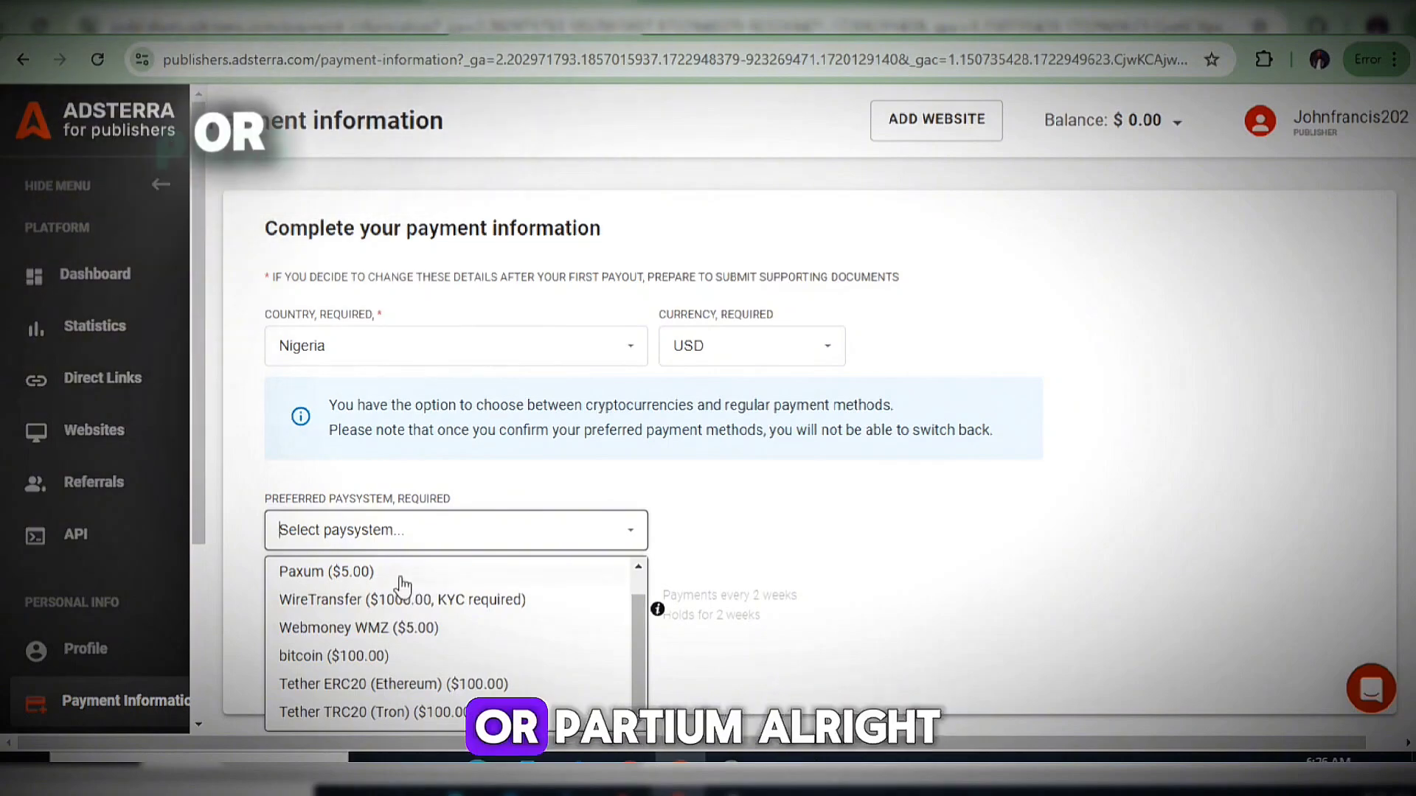
scroll(402, 587, up, 1)
scroll(402, 586, down, 1)
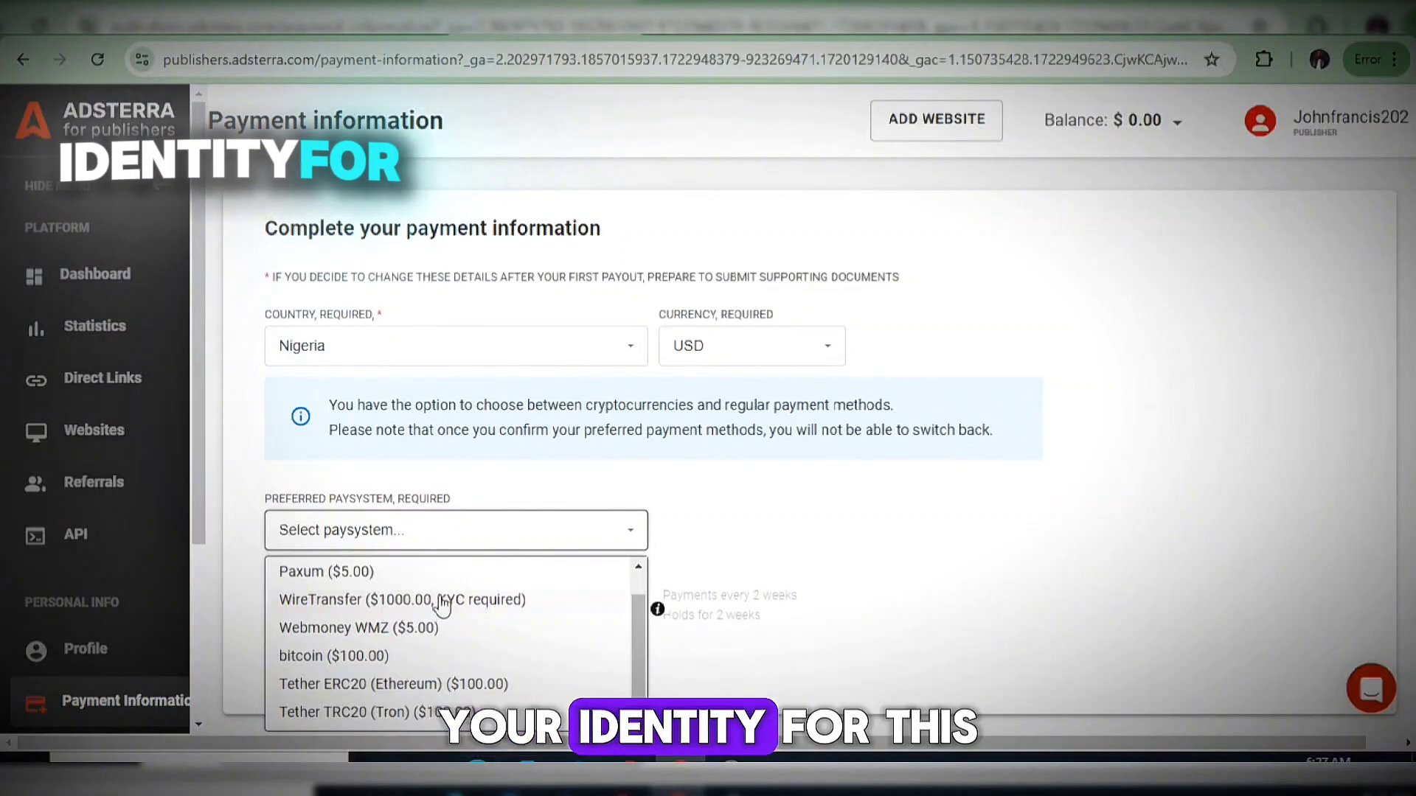
drag(520, 612, 384, 601)
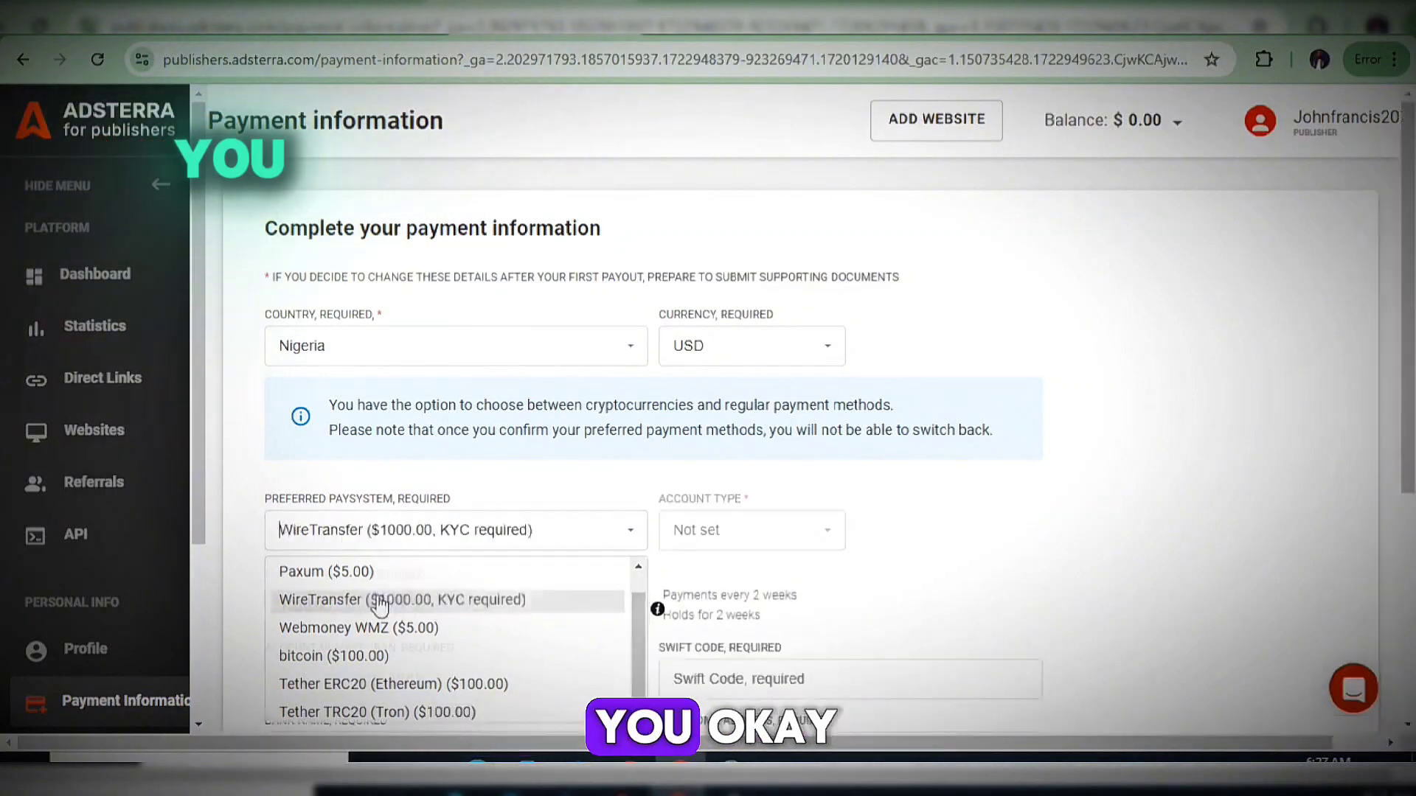
click(528, 543)
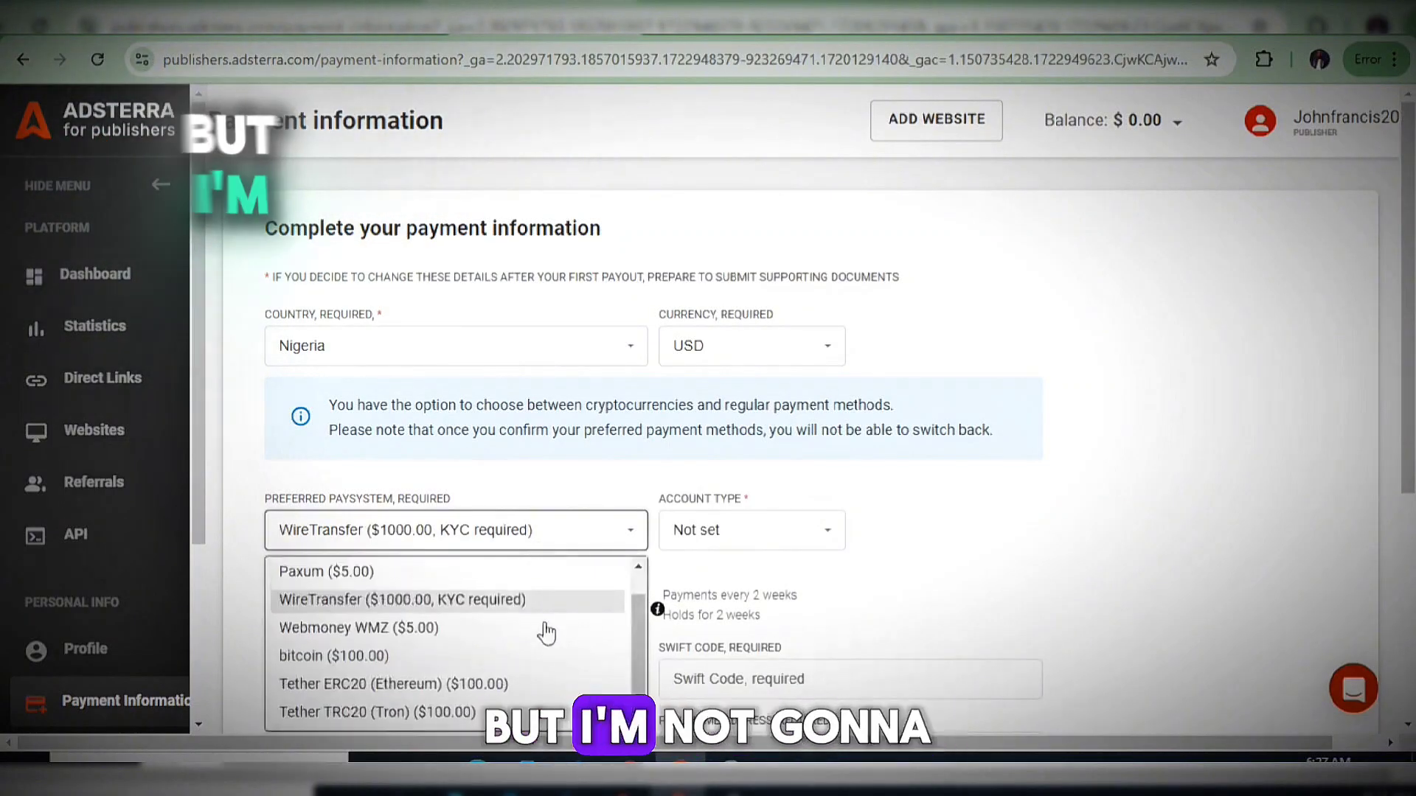
click(428, 714)
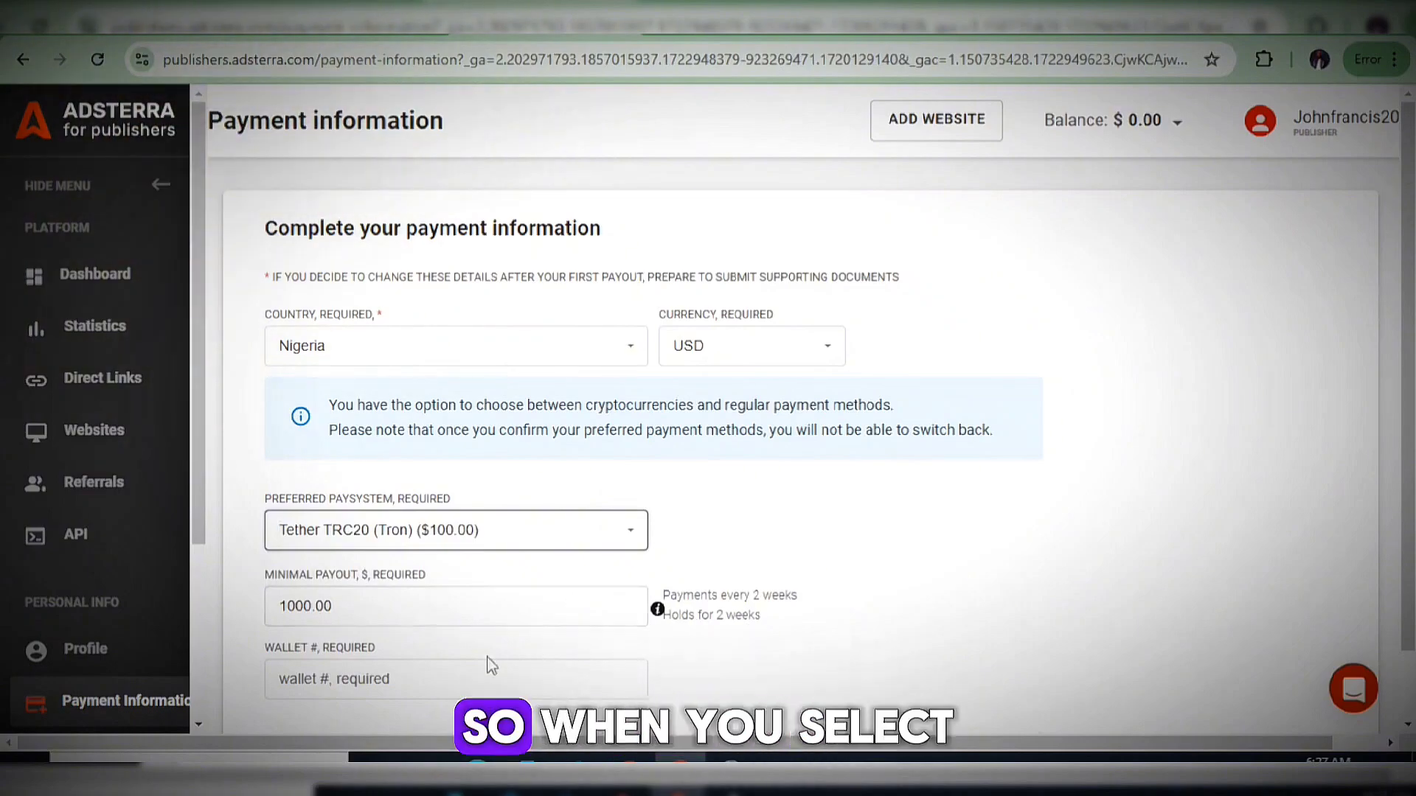
Change the Tether TRC20 minimal payout from 1000.00 to 100.00, then focus the empty Wallet # field.
click(342, 622)
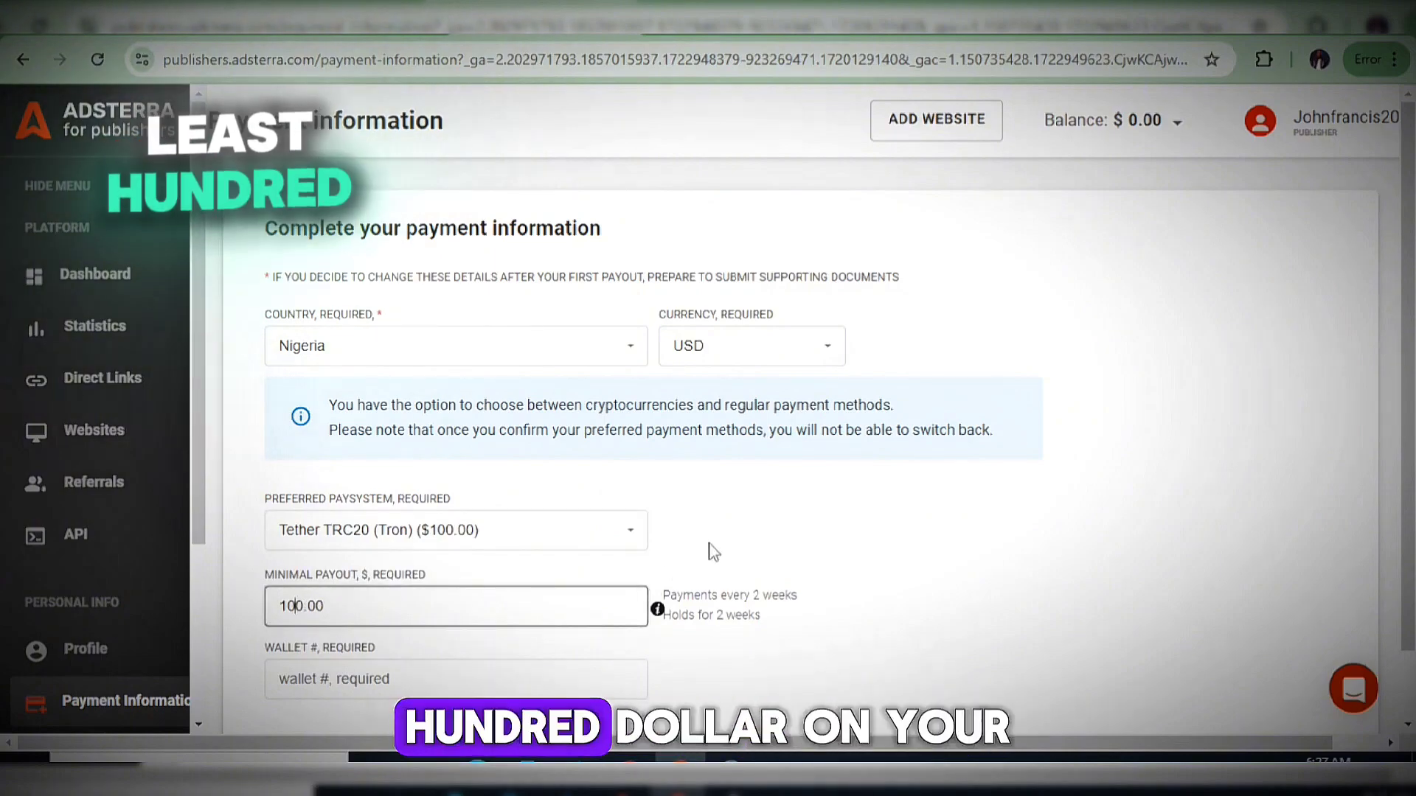
click(631, 646)
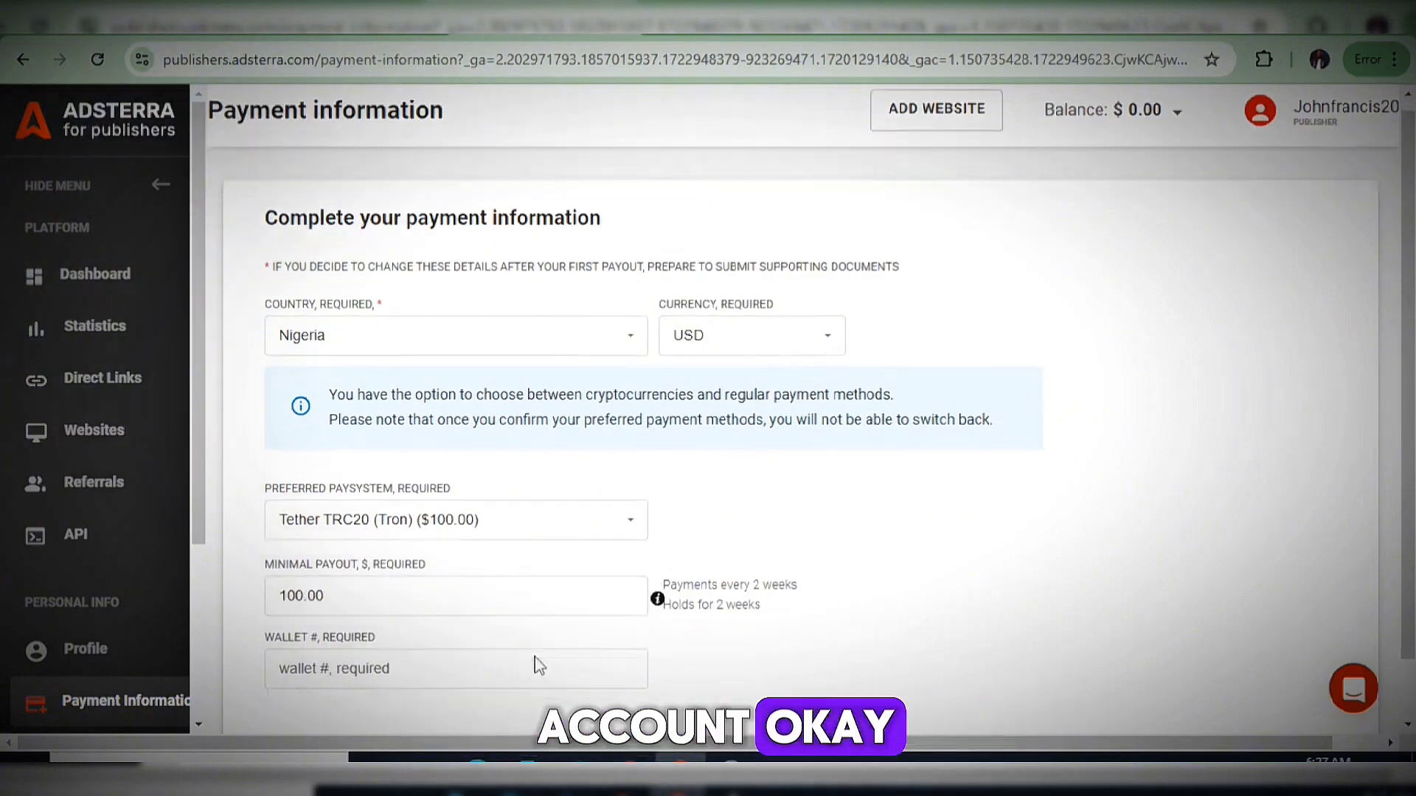
scroll(525, 653, down, 1)
click(353, 597)
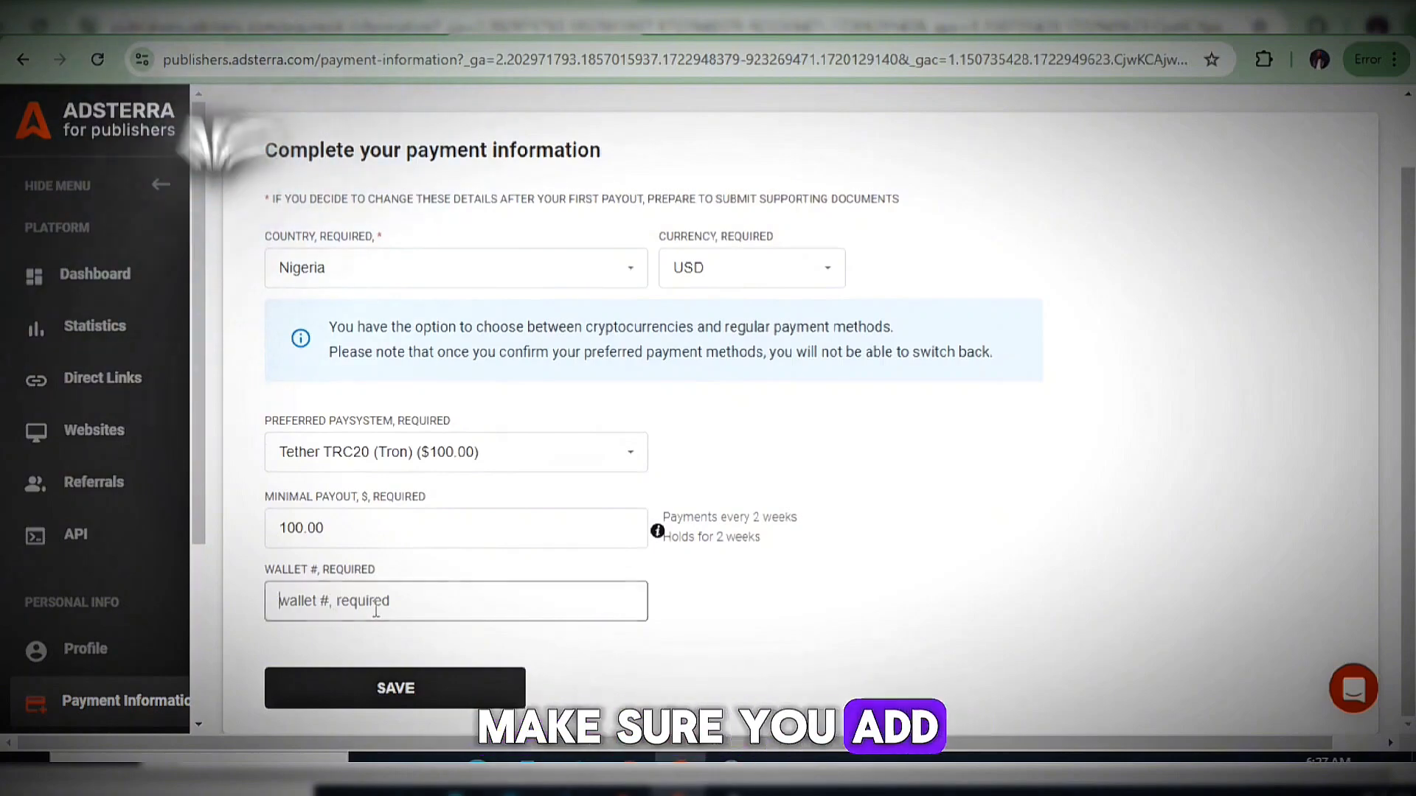
drag(376, 569, 334, 486)
click(427, 597)
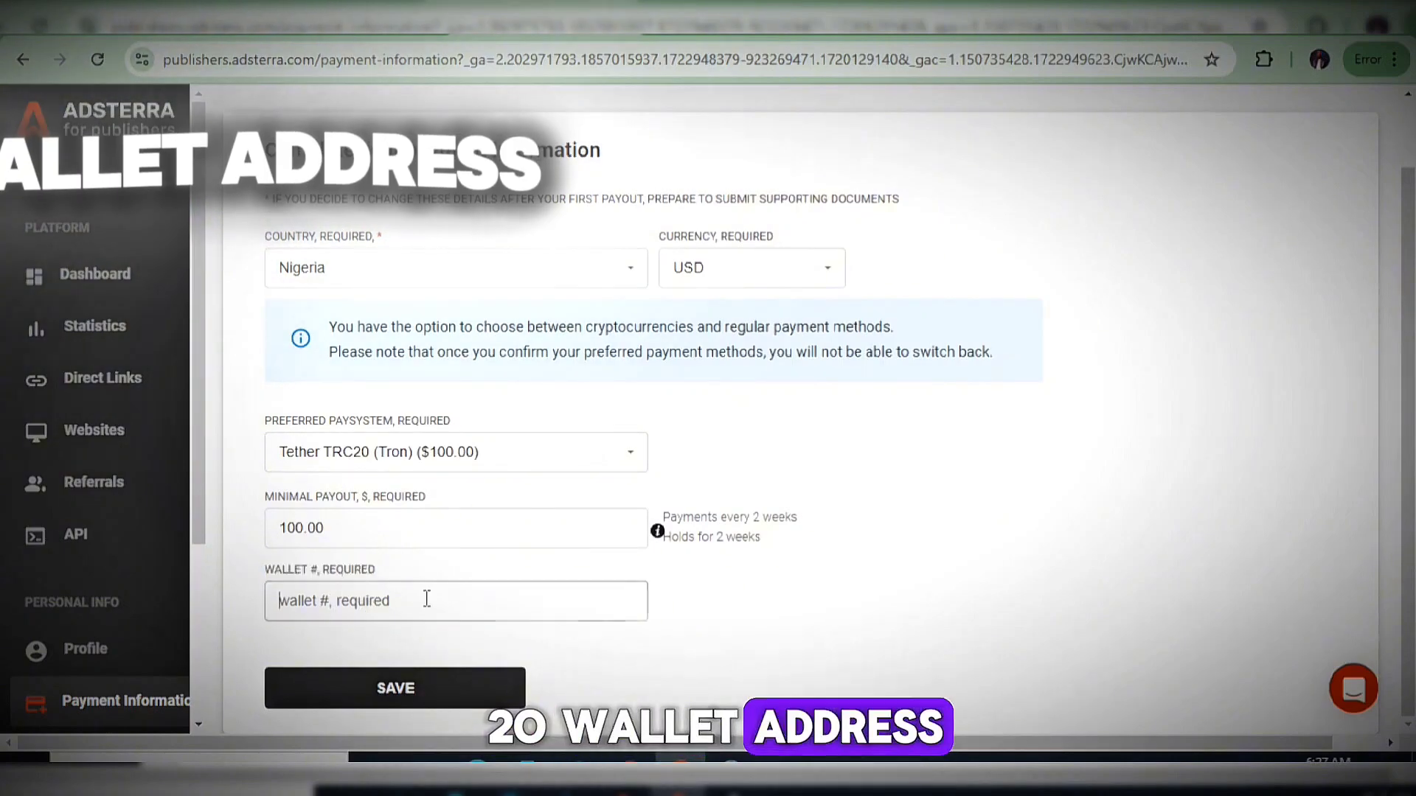